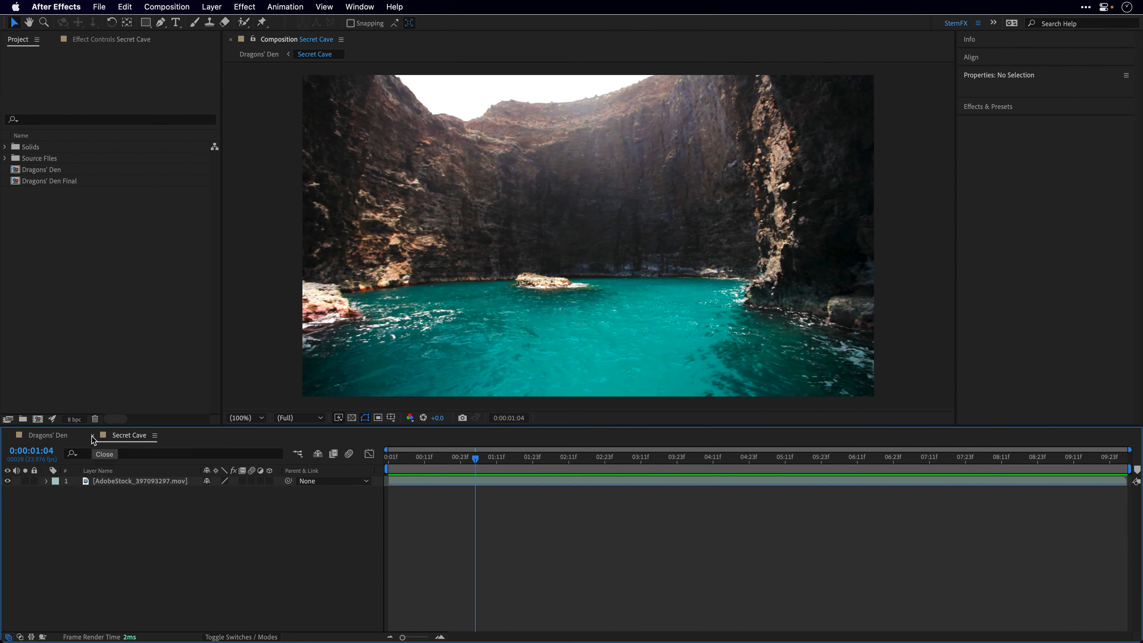
Step: Close the Secret Cave composition and inspect the Secret Cave layer's 3D Camera Tracker effect and the Dragons' Den text layer's properties
left_click(90, 436)
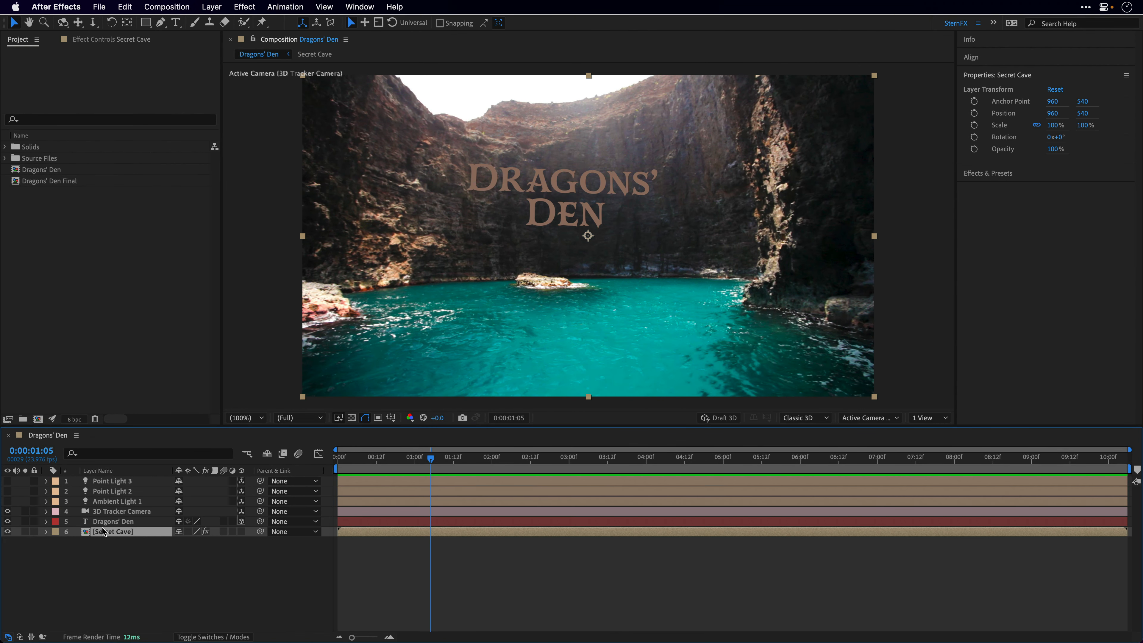
left_click(118, 41)
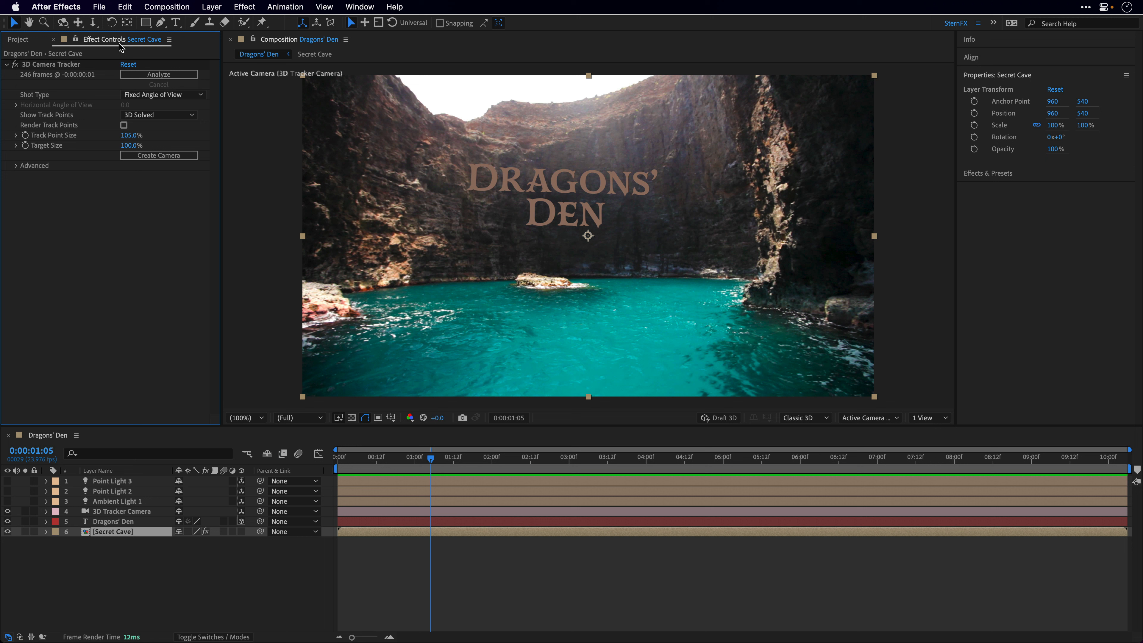
left_click(63, 66)
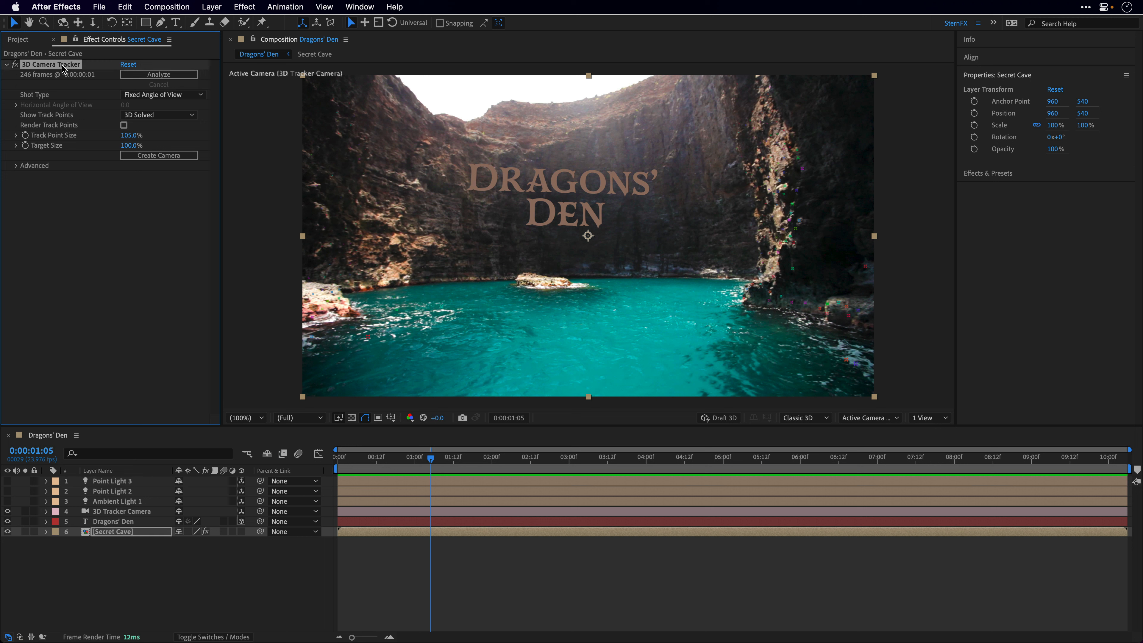
left_click(110, 523)
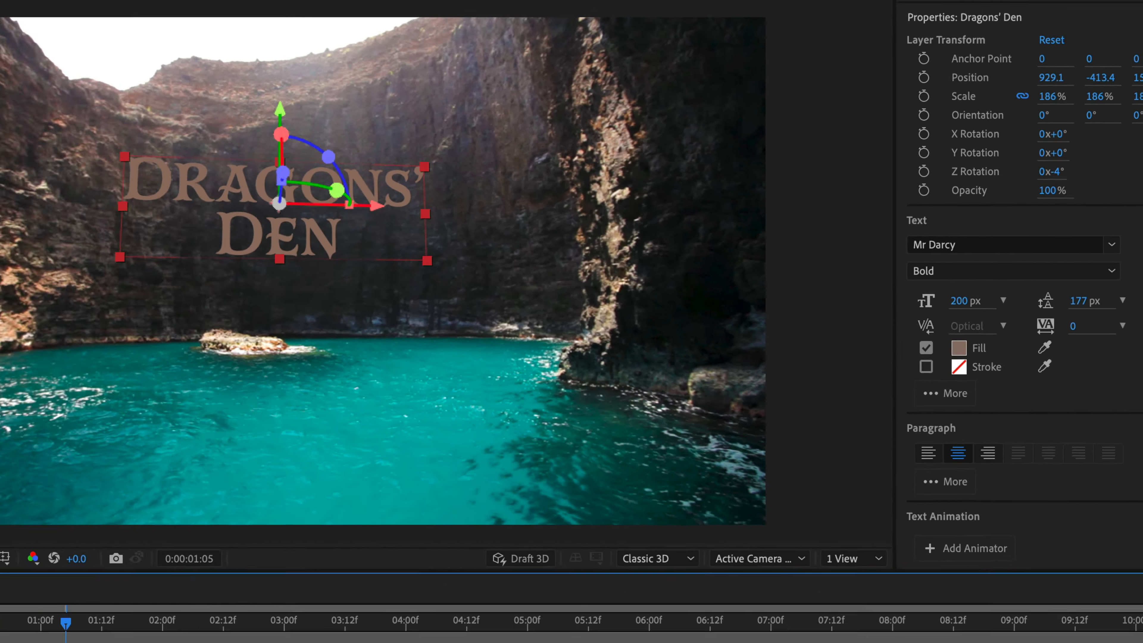
Step: Preview the Dragons' Den composition with no layer selected, and return the playhead to the first frame
left_click(286, 574)
key("space")
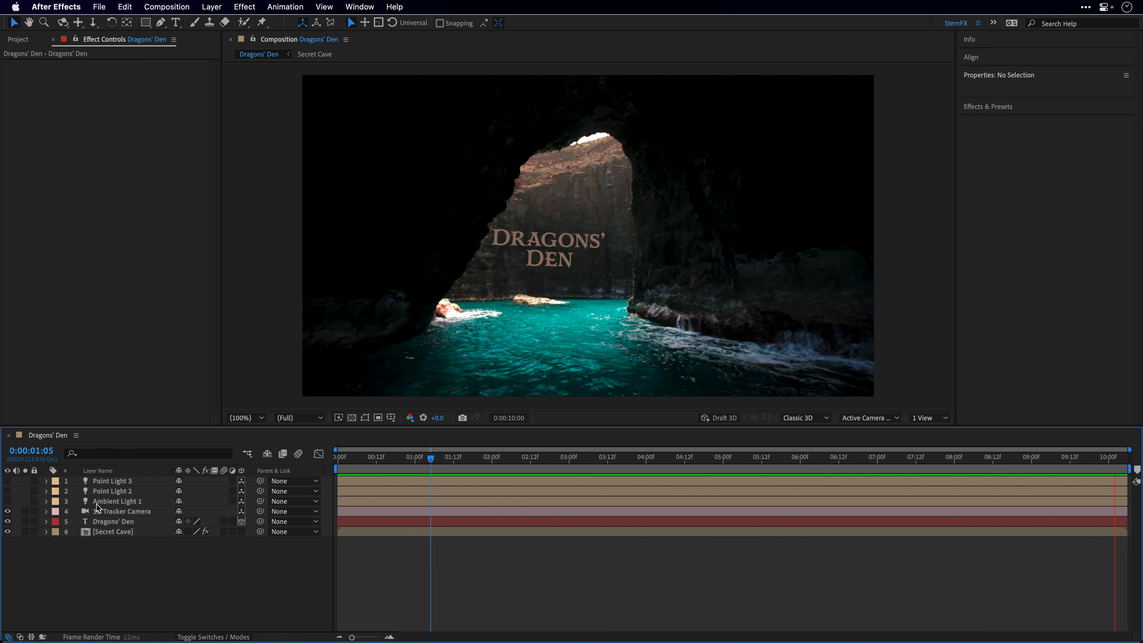
key("space")
key("Home")
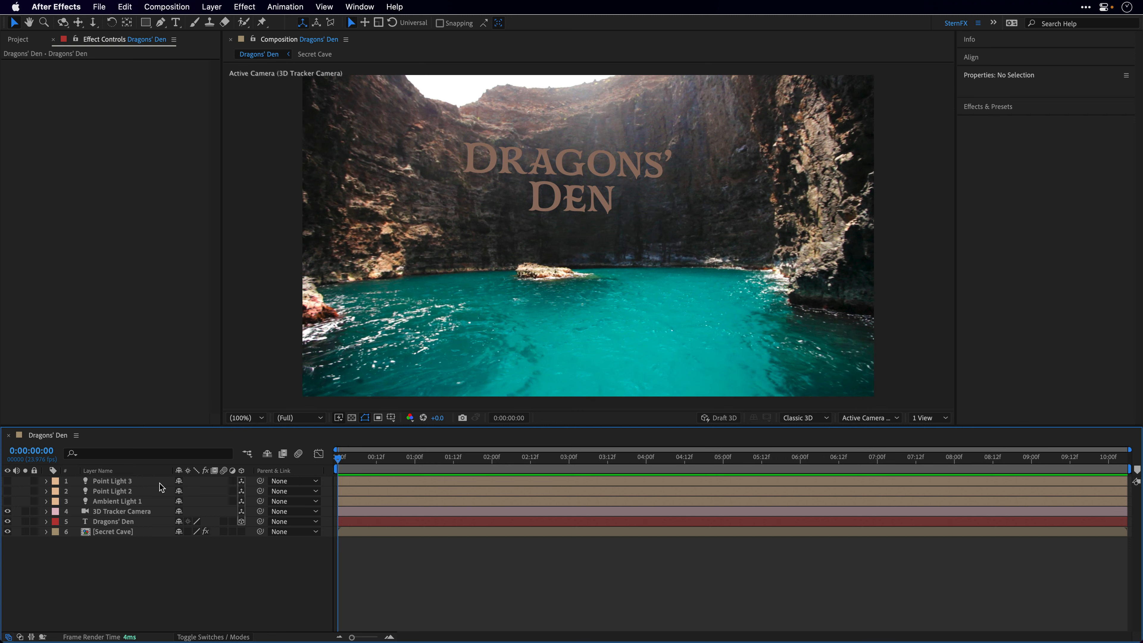
Step: Add Dragon (Cineware).c4d and material2_base_color_1.png from Source Files beneath the Secret Cave layer, and hide both layers
left_click(23, 43)
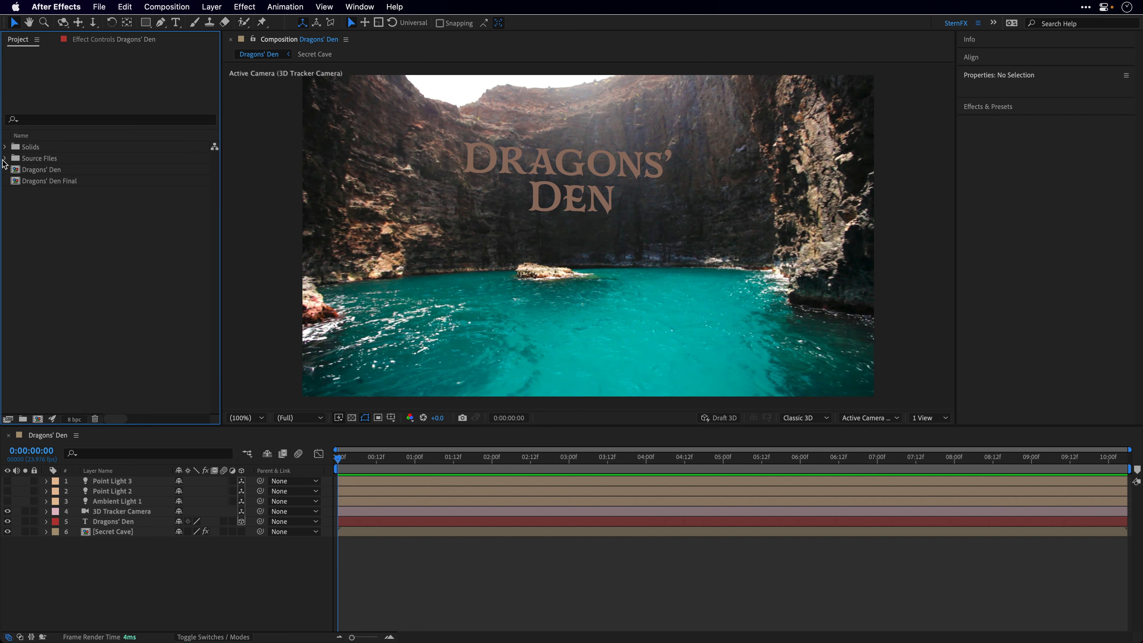
left_click(5, 158)
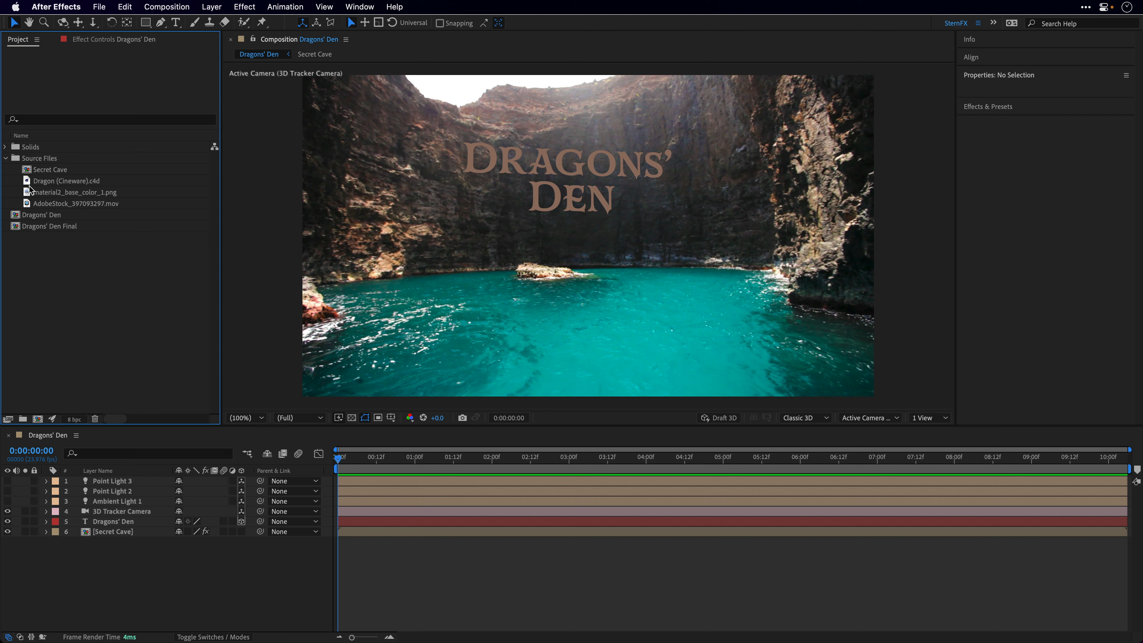
left_click(45, 183)
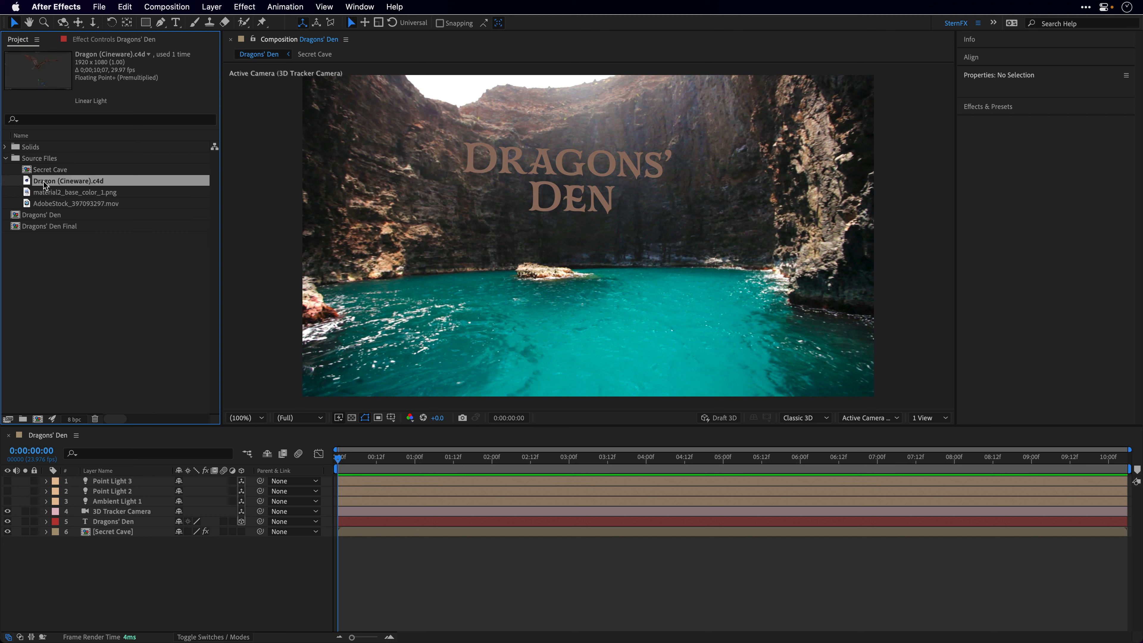
left_click(44, 193, "shift")
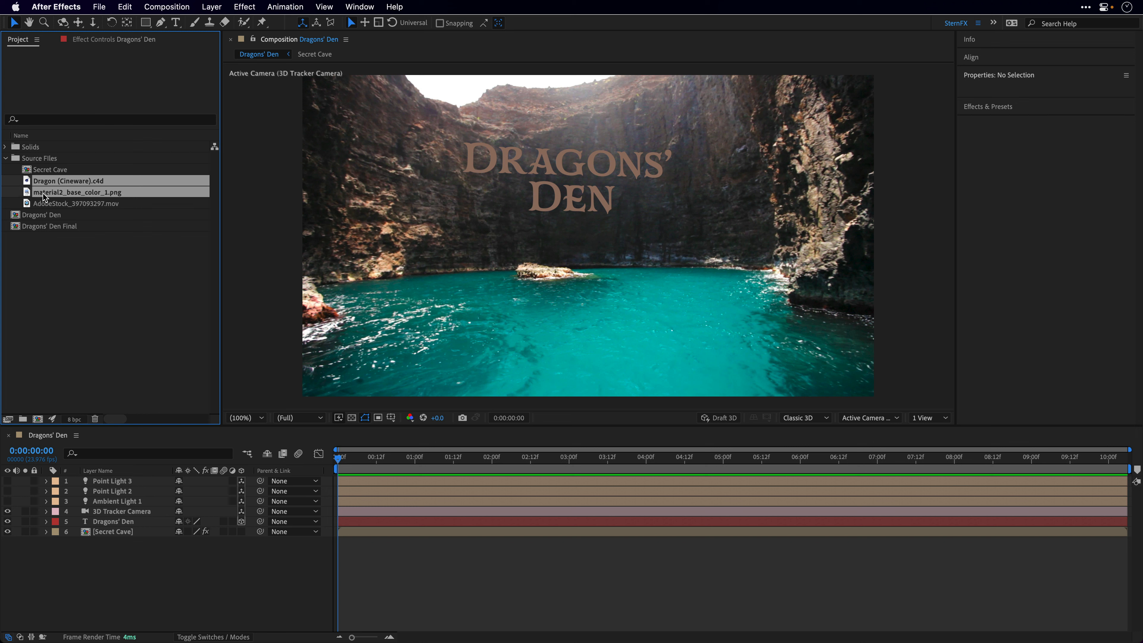
left_click_drag(47, 185, 63, 585)
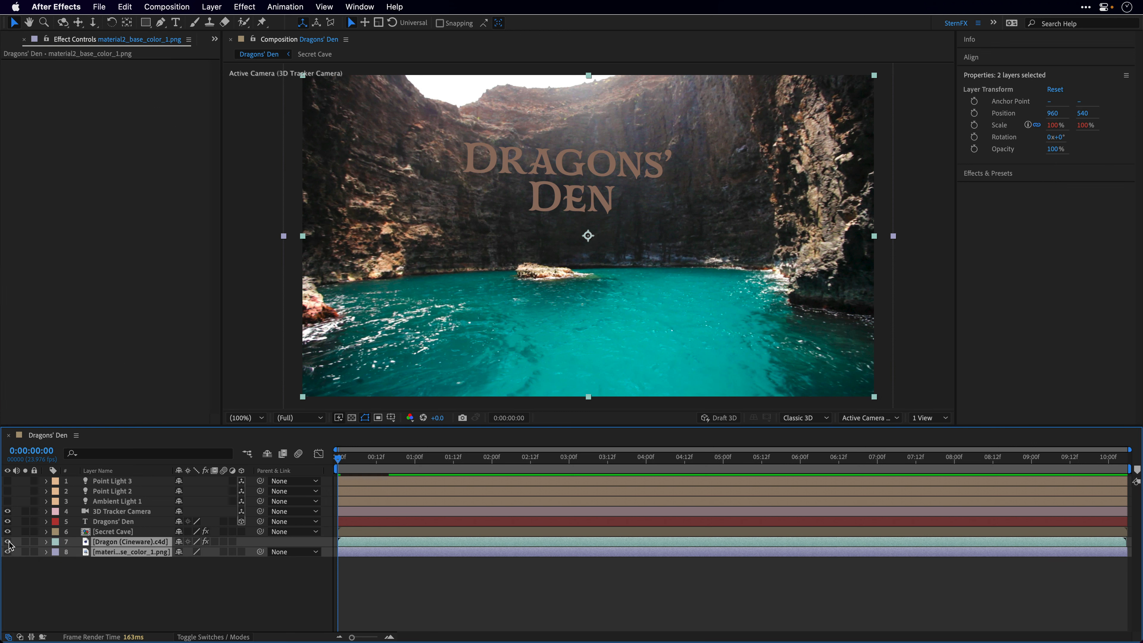
left_click(63, 588)
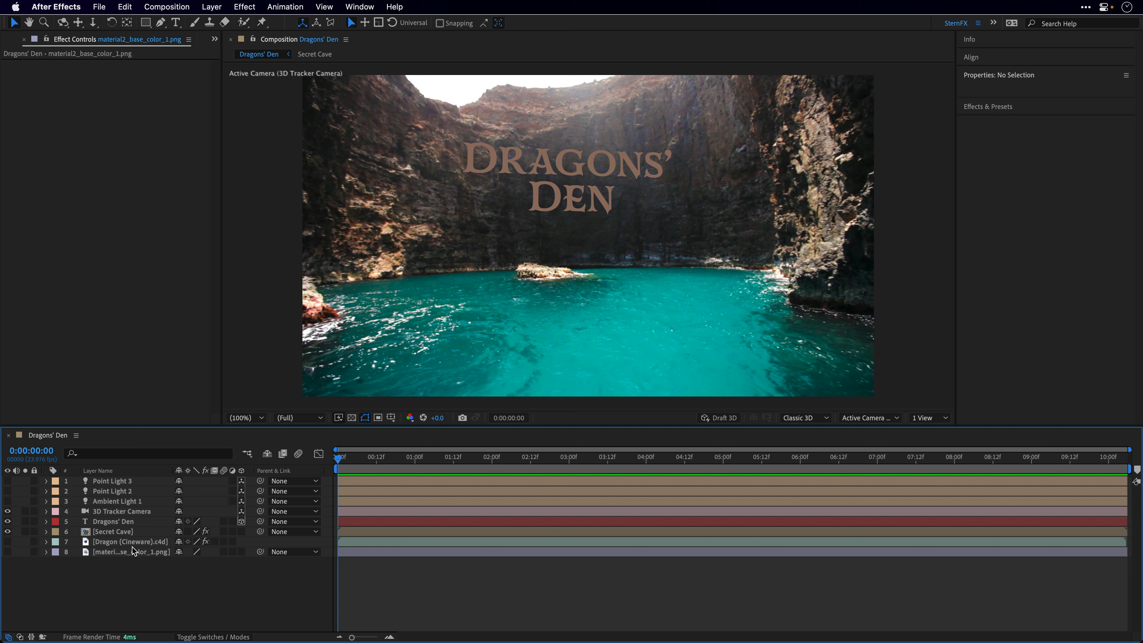
Step: Create a black solid layer at composition size (1920 x 1080 px) named MIR
key("super+y")
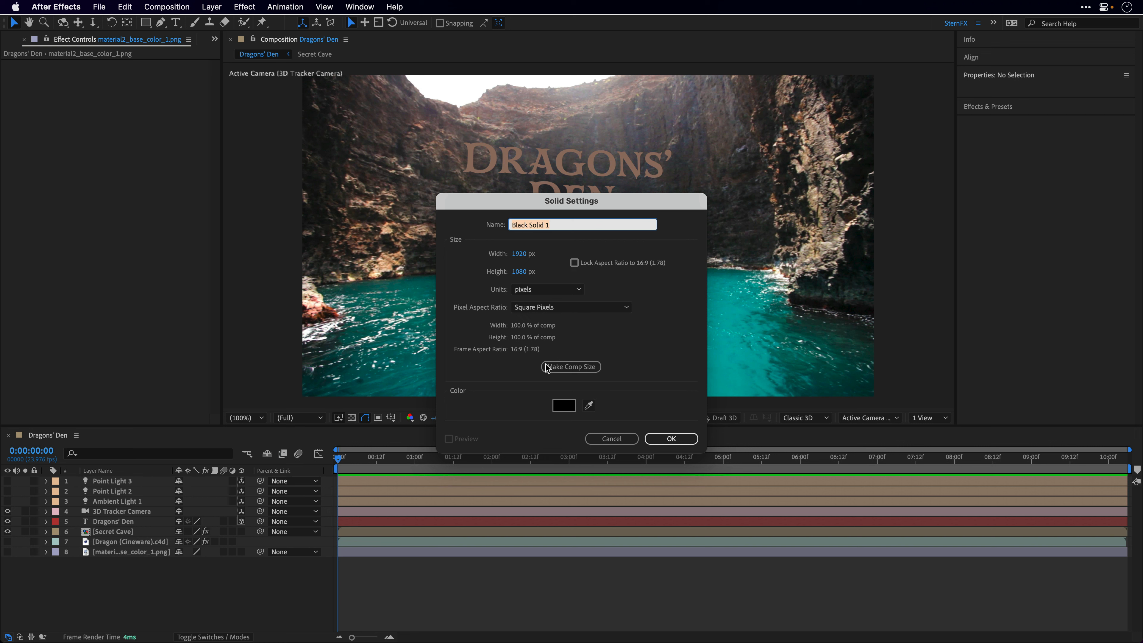
left_click(562, 366)
double_click(557, 228)
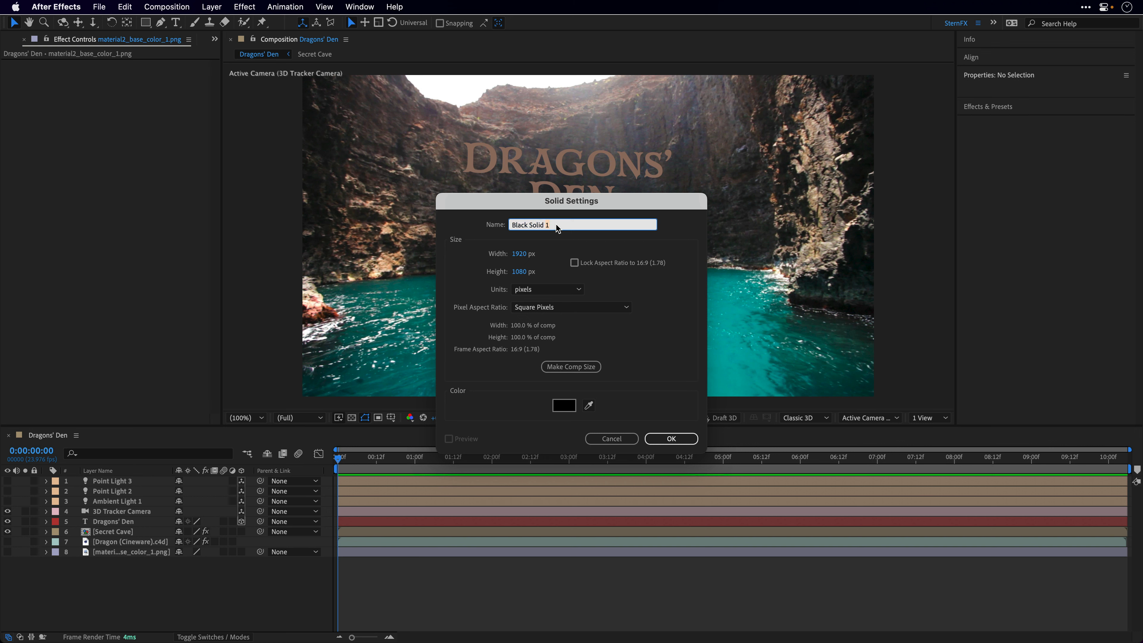
type("MIR")
key("Return")
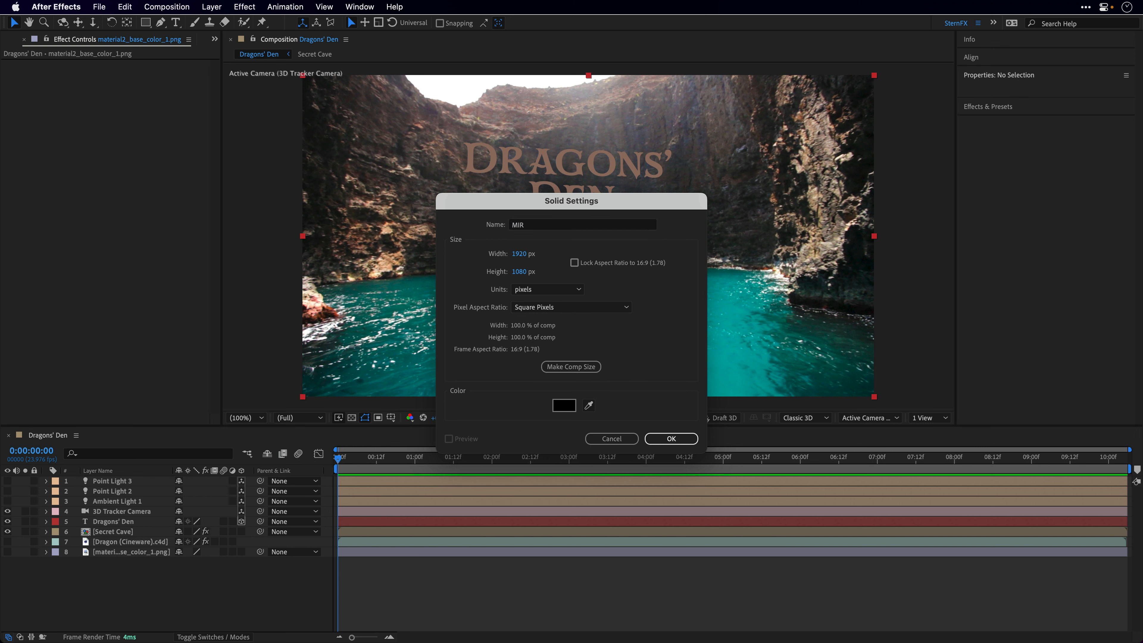
Step: Apply the RG Trapcode Mir 3 effect to the MIR solid
left_click(245, 6)
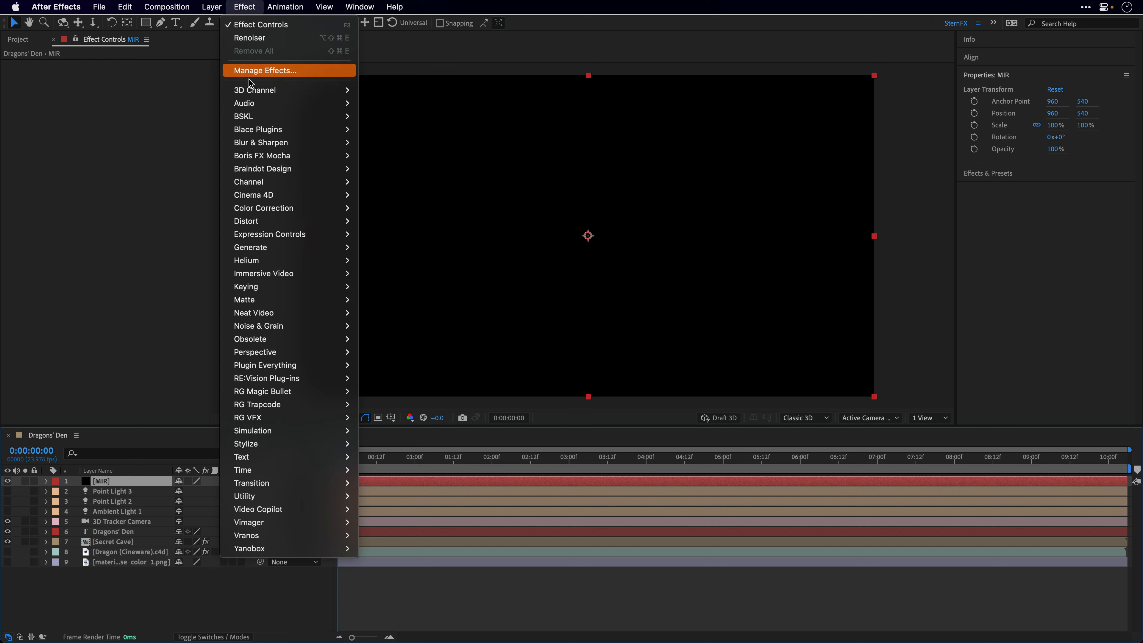
mouse_move(256, 403)
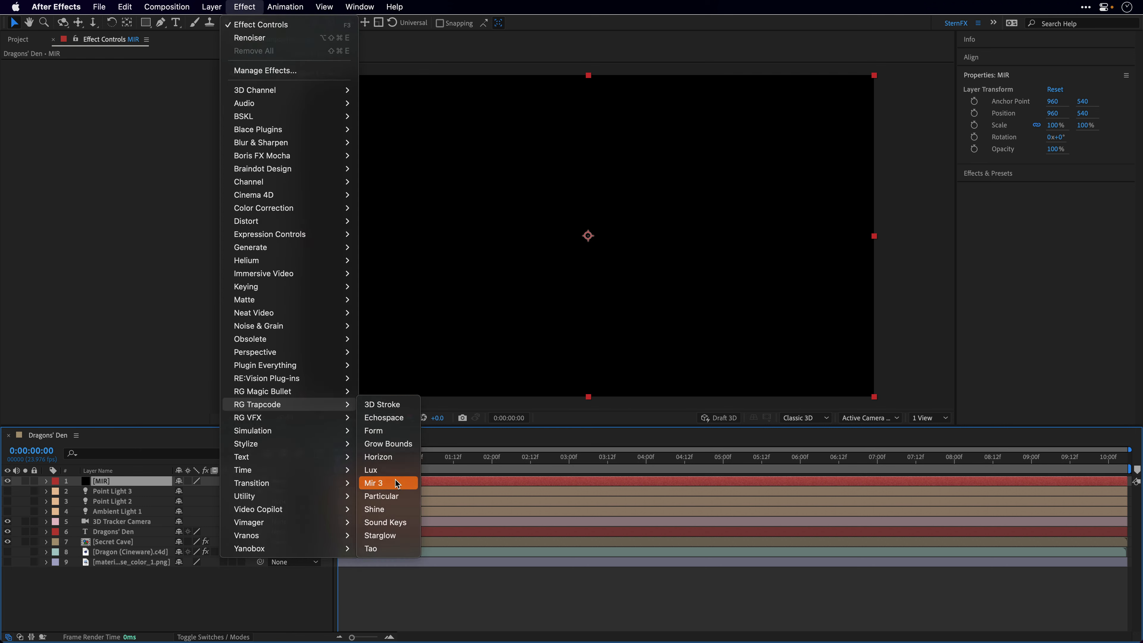
left_click(374, 483)
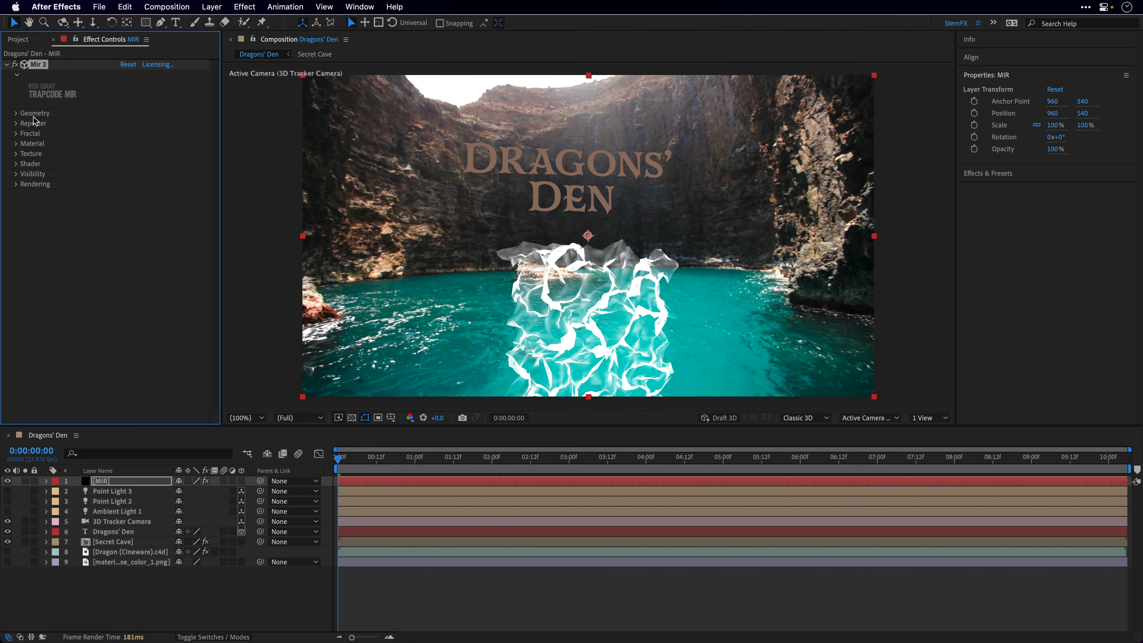
Step: Set Mir 3's Base Geometry to 3D Model and assign the Dragon (Cineware).c4d layer as its model
left_click(16, 113)
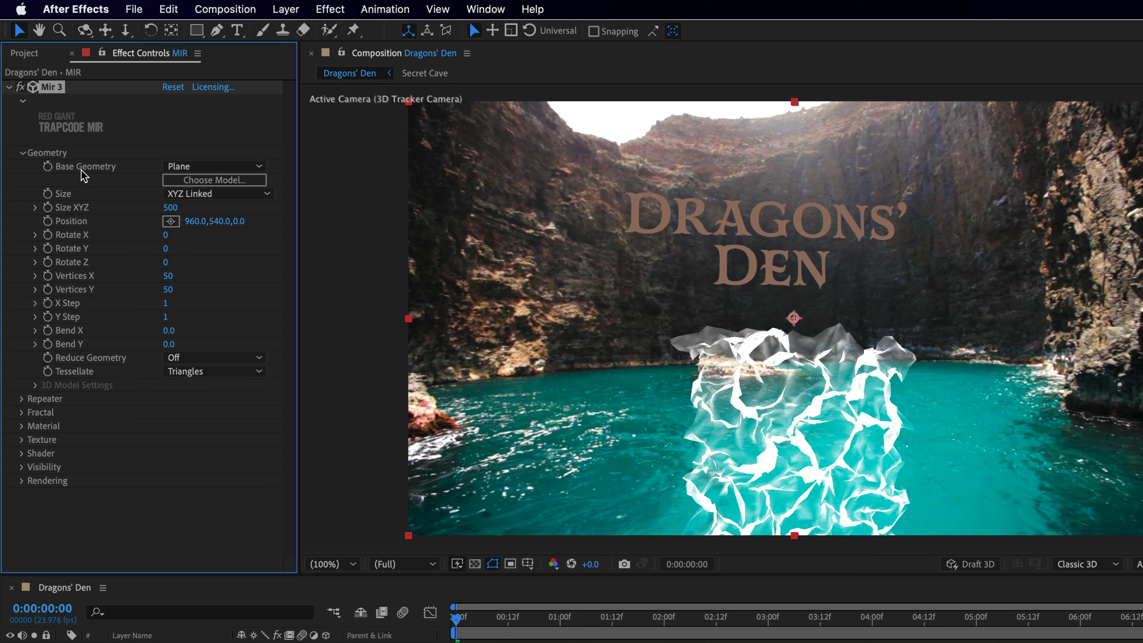
left_click(215, 168)
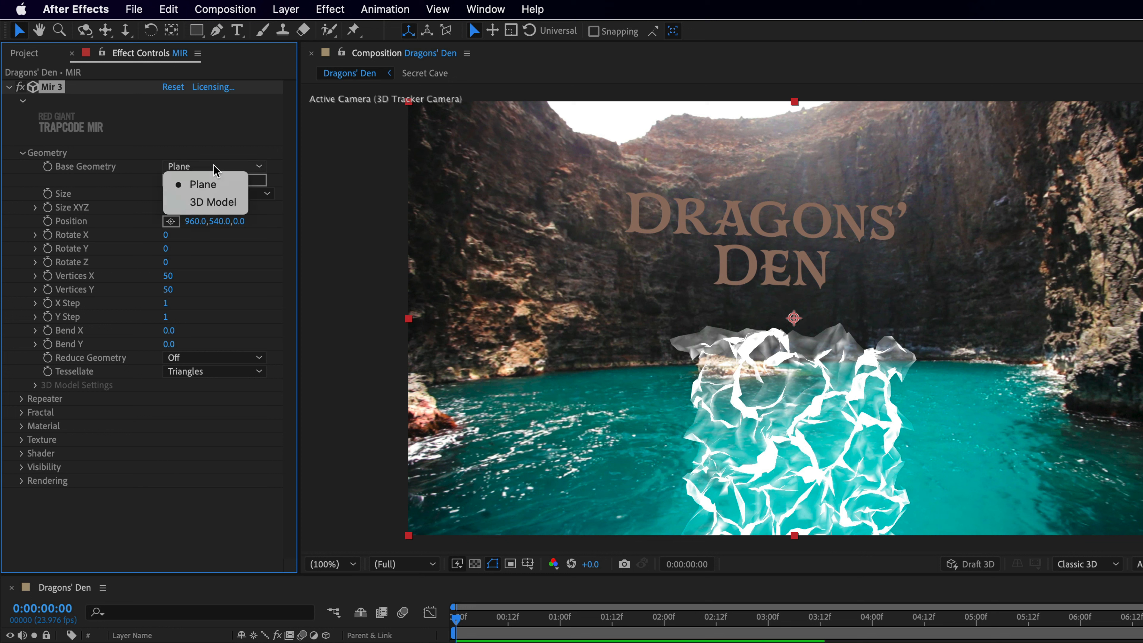
left_click(214, 201)
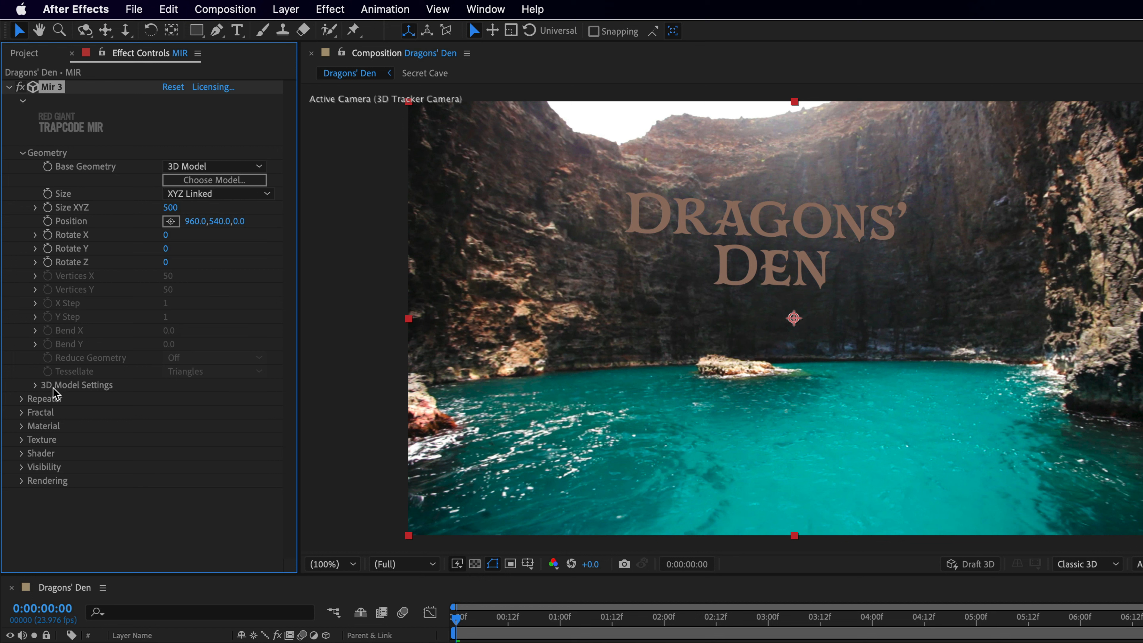
left_click(36, 385)
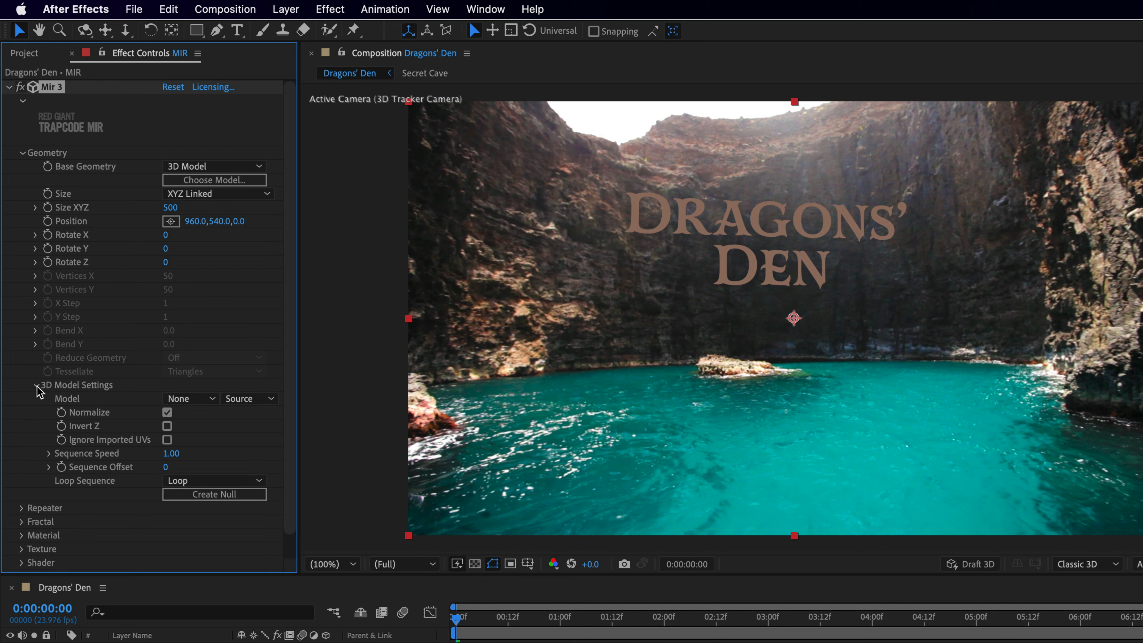
left_click(194, 399)
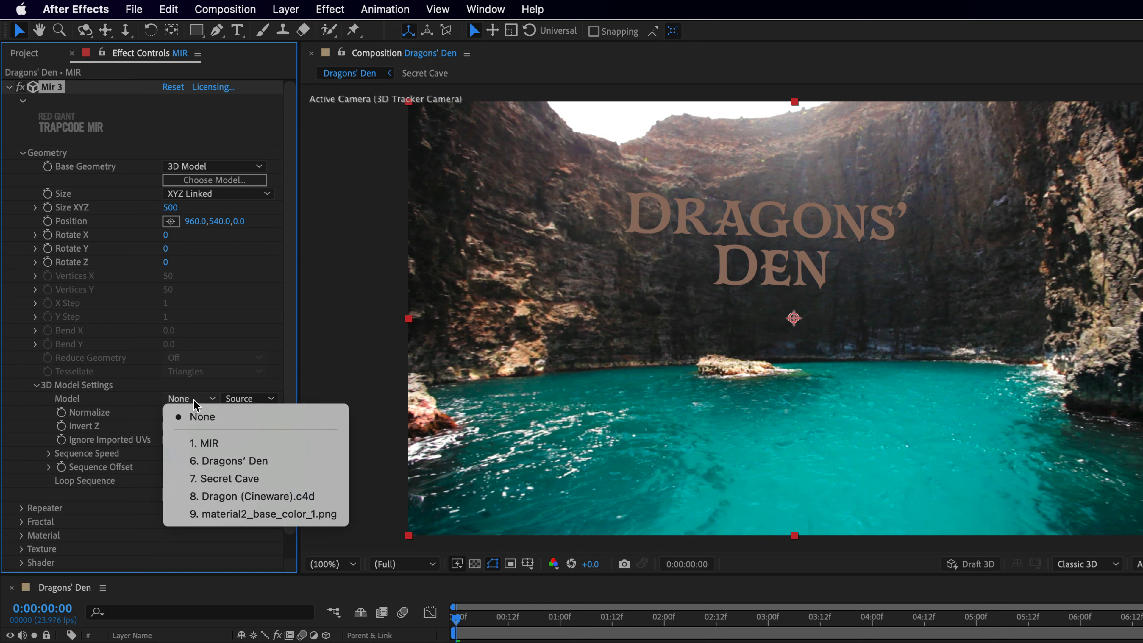
left_click(205, 496)
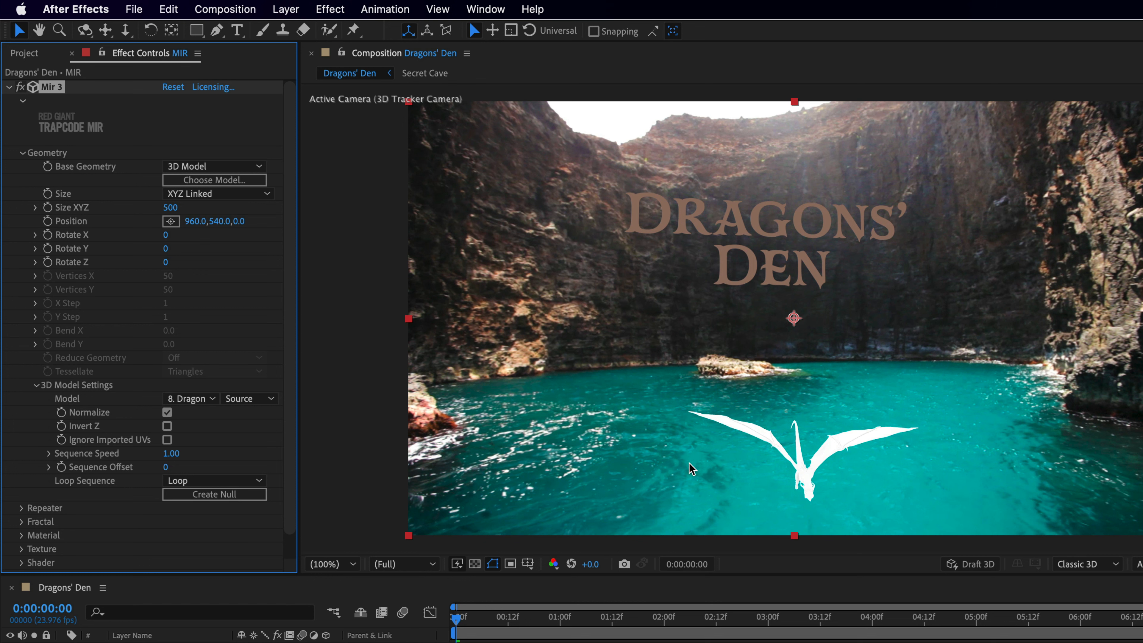
mouse_move(468, 620)
left_mouse_down()
mouse_move(788, 620)
mouse_move(455, 621)
left_mouse_up()
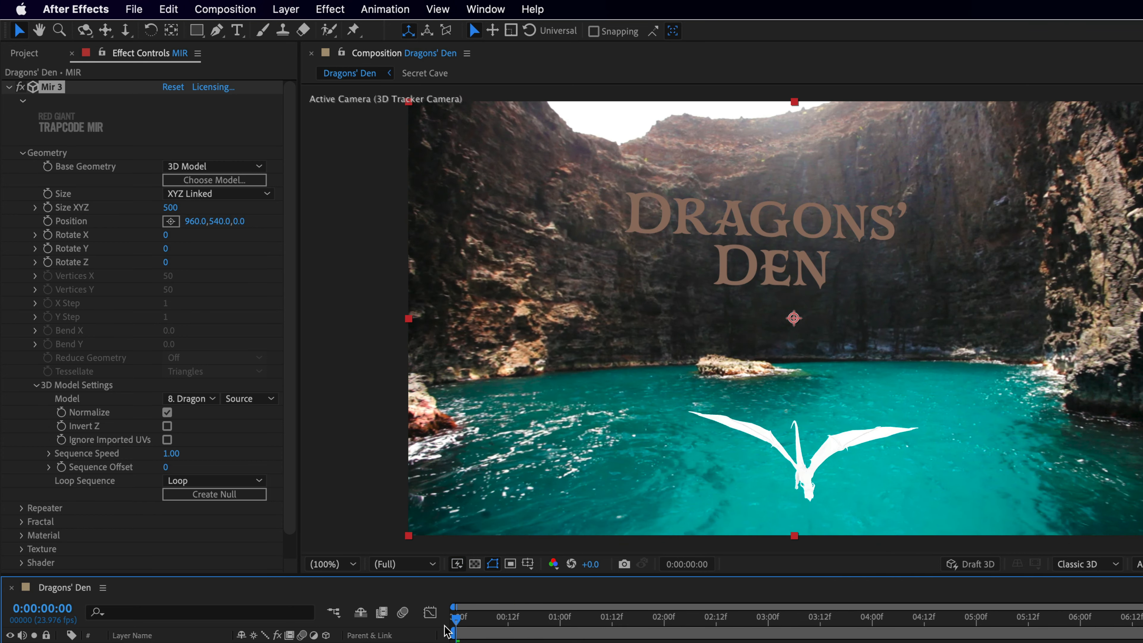
Step: Assign the material2_base_color_1.png layer as Mir 3's texture layer
left_click(21, 550)
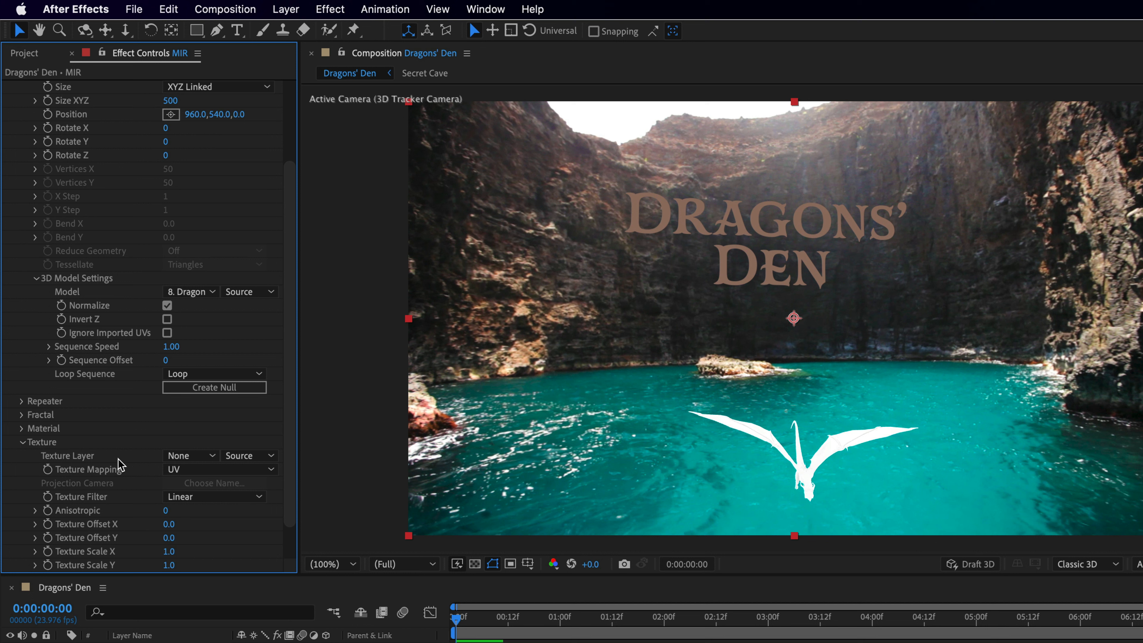
left_click(185, 456)
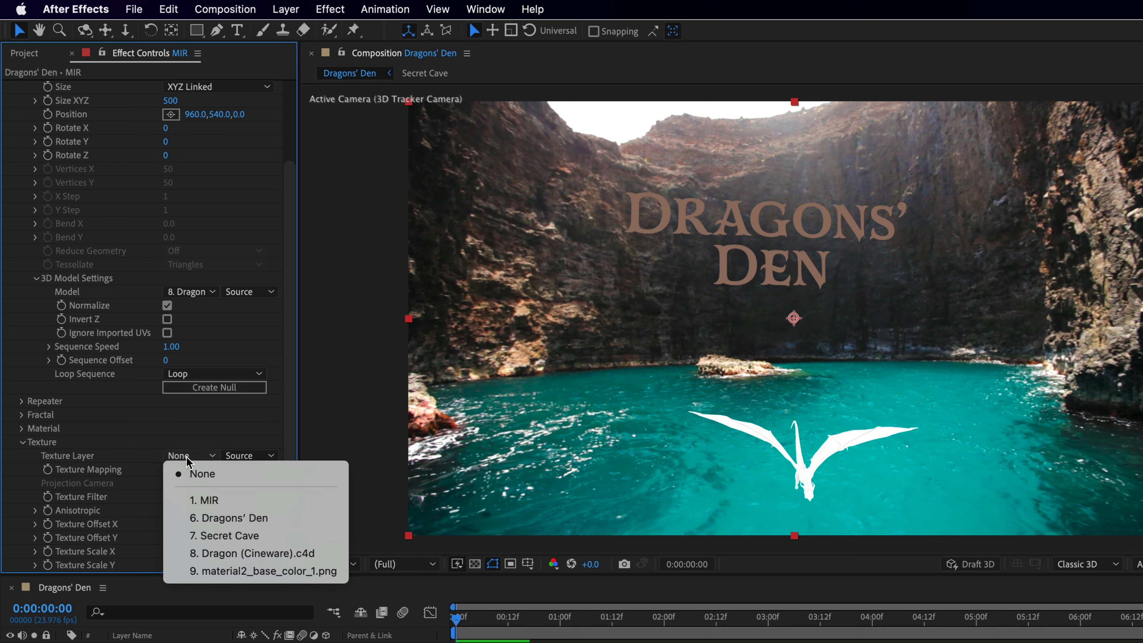
left_click(204, 571)
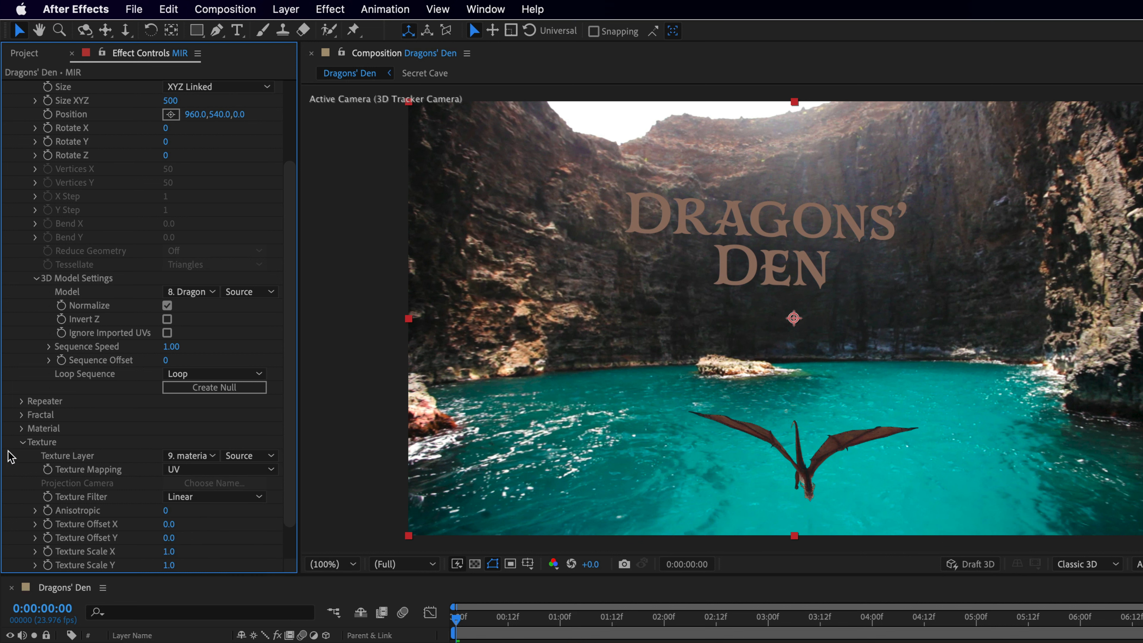
left_click(23, 442)
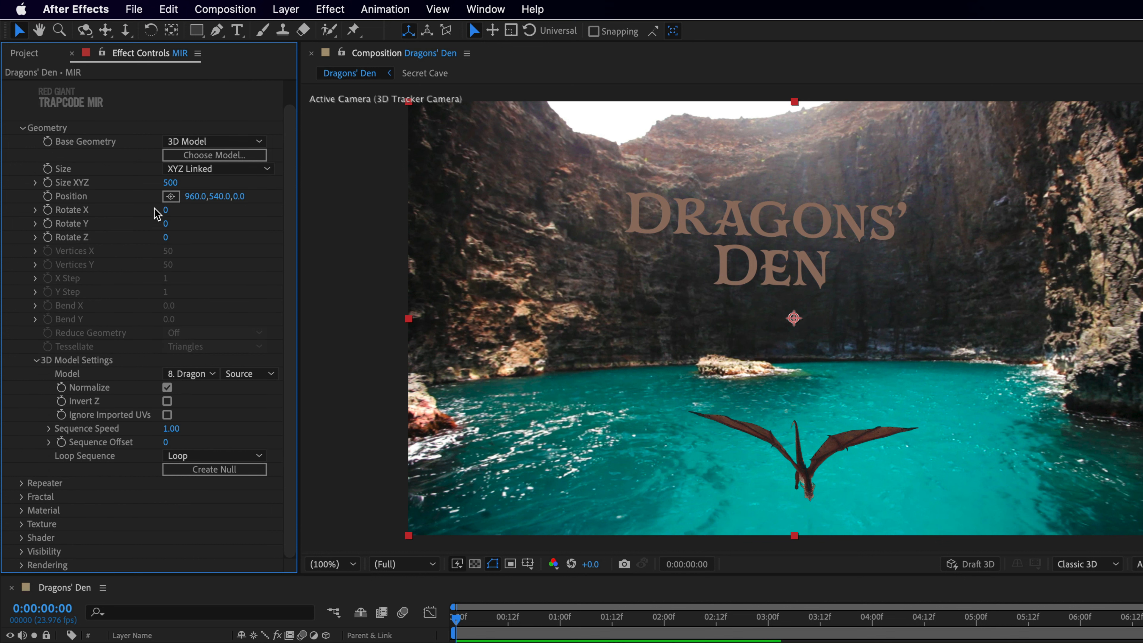
Step: Set the dragon model's Size XYZ to 1000 in Mir 3's geometry settings
left_click(174, 183)
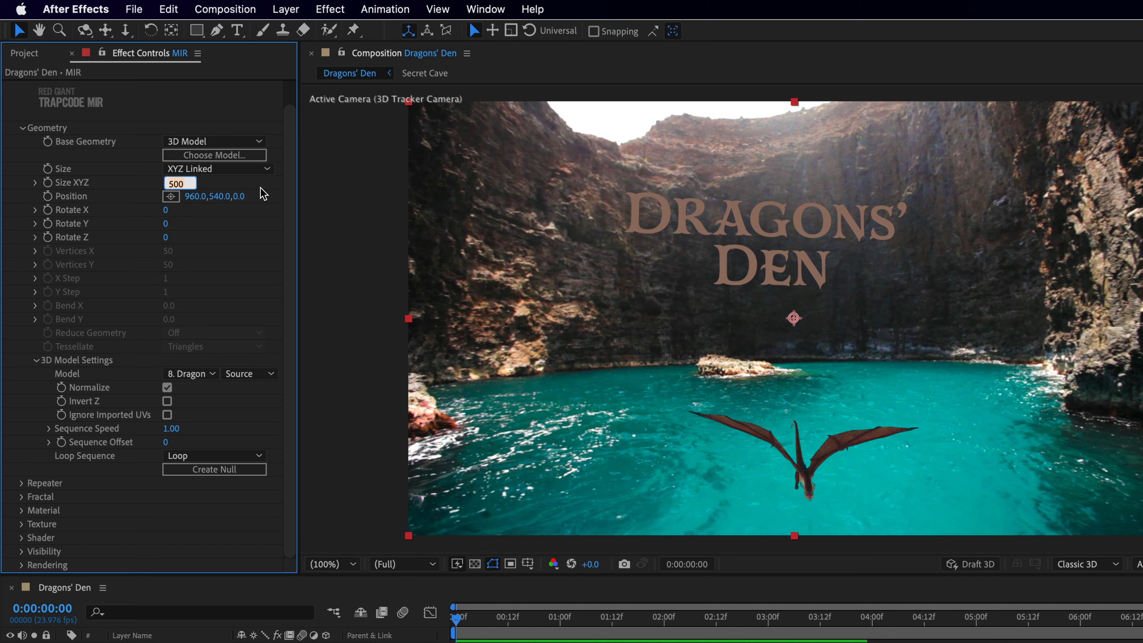
type("1000")
key("Return")
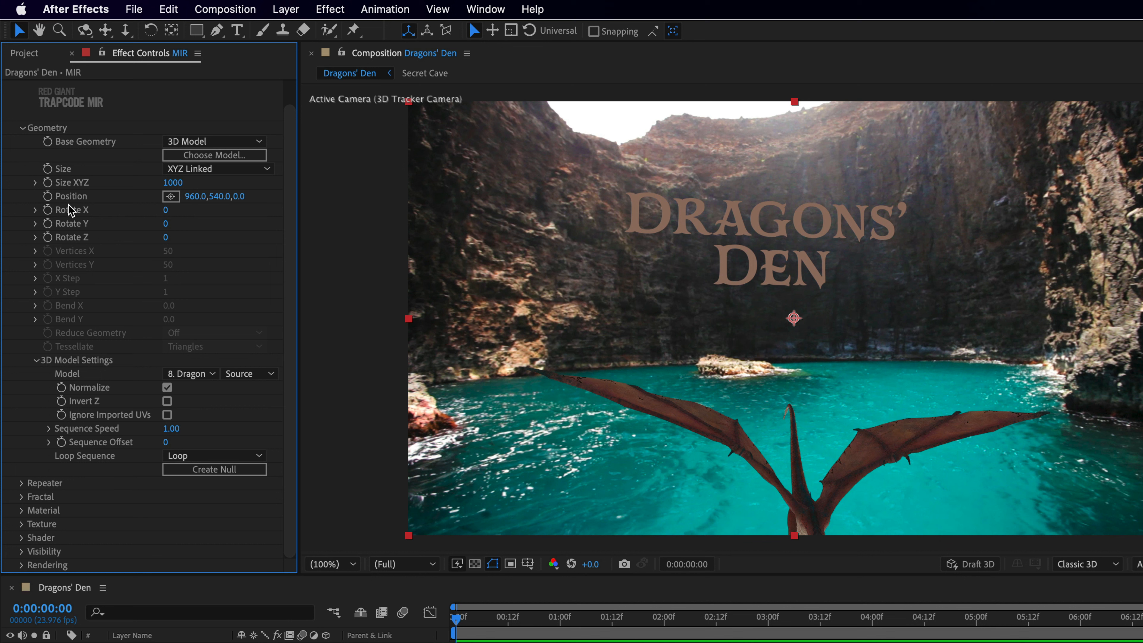
Step: Raise the dragon model past the upper edge of the frame by changing its Y position to about -447
left_click(213, 476)
left_click_drag(219, 199, 17, 203)
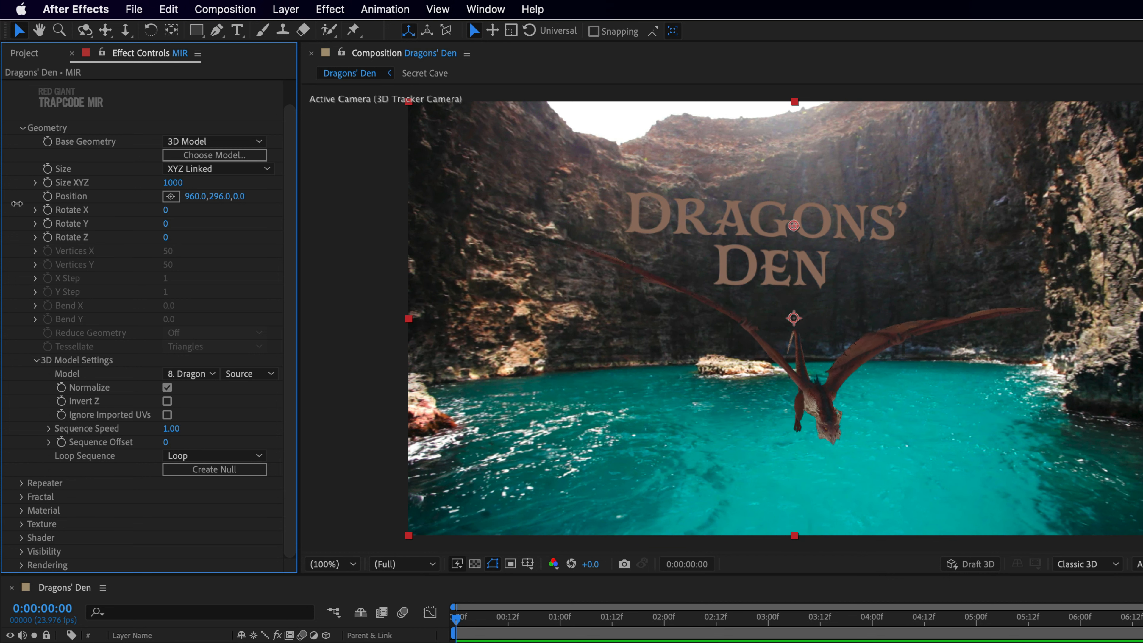
left_click_drag(221, 199, 13, 205)
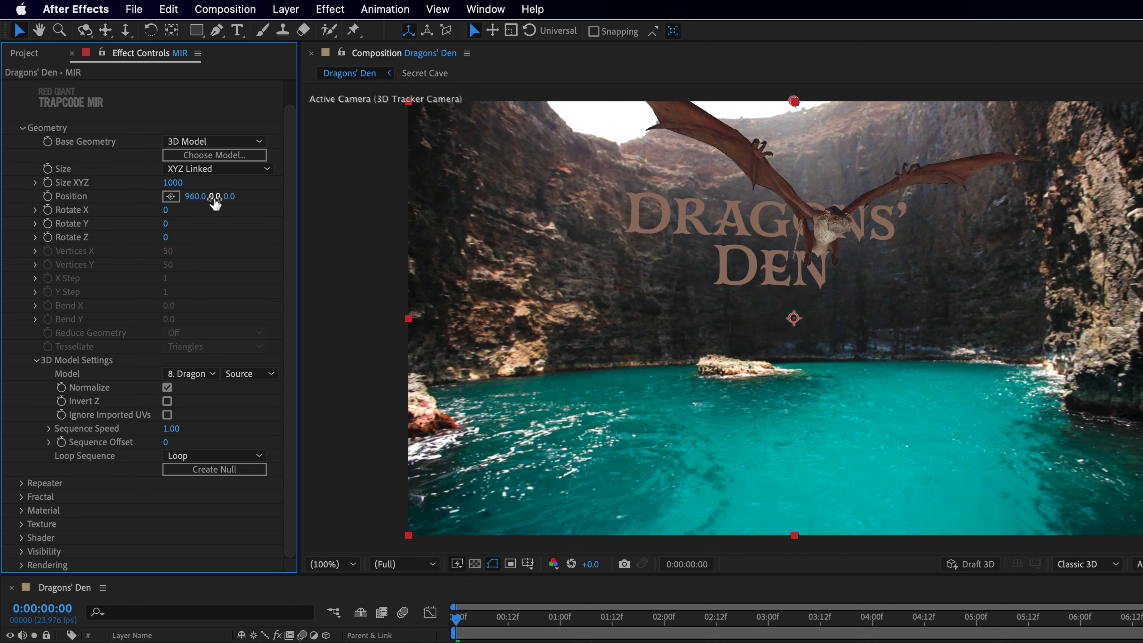
left_click_drag(215, 202, 176, 198)
left_click_drag(69, 199, 36, 205)
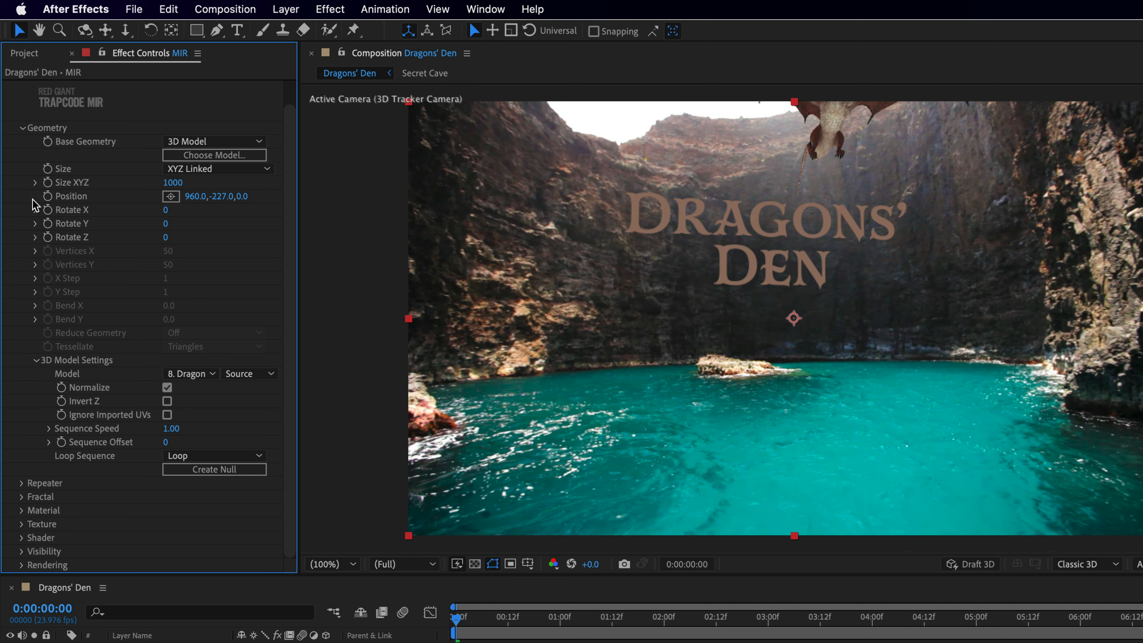
left_click_drag(222, 199, 36, 205)
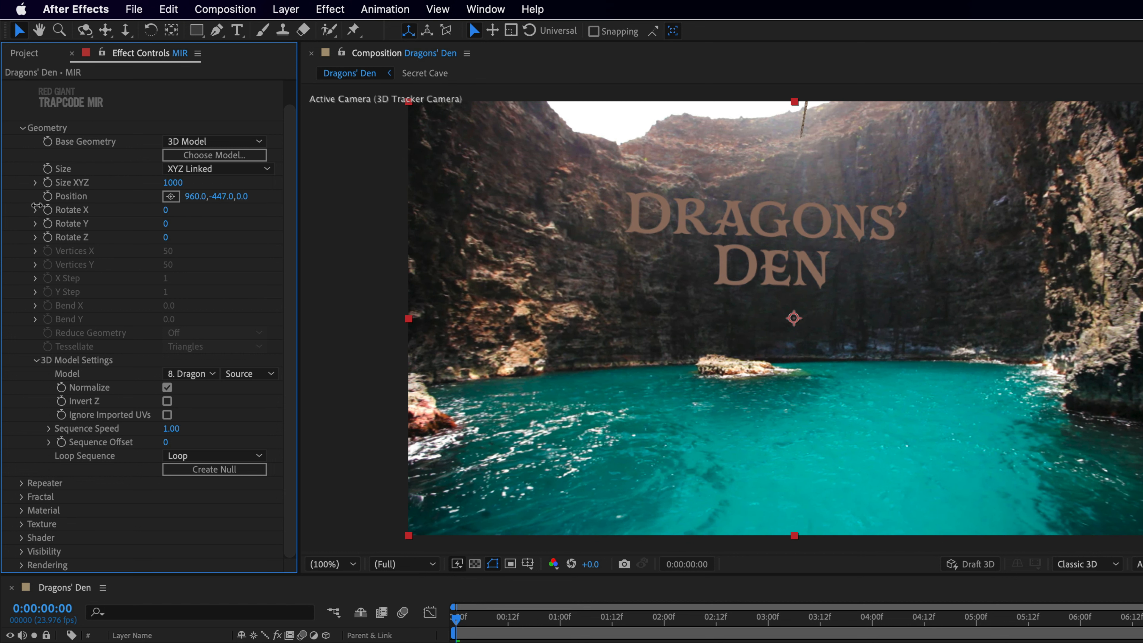
Step: Set the dragon's Position to Y -960 and Z 700 and keyframe it at the start of the composition
left_click(223, 197)
type("-960")
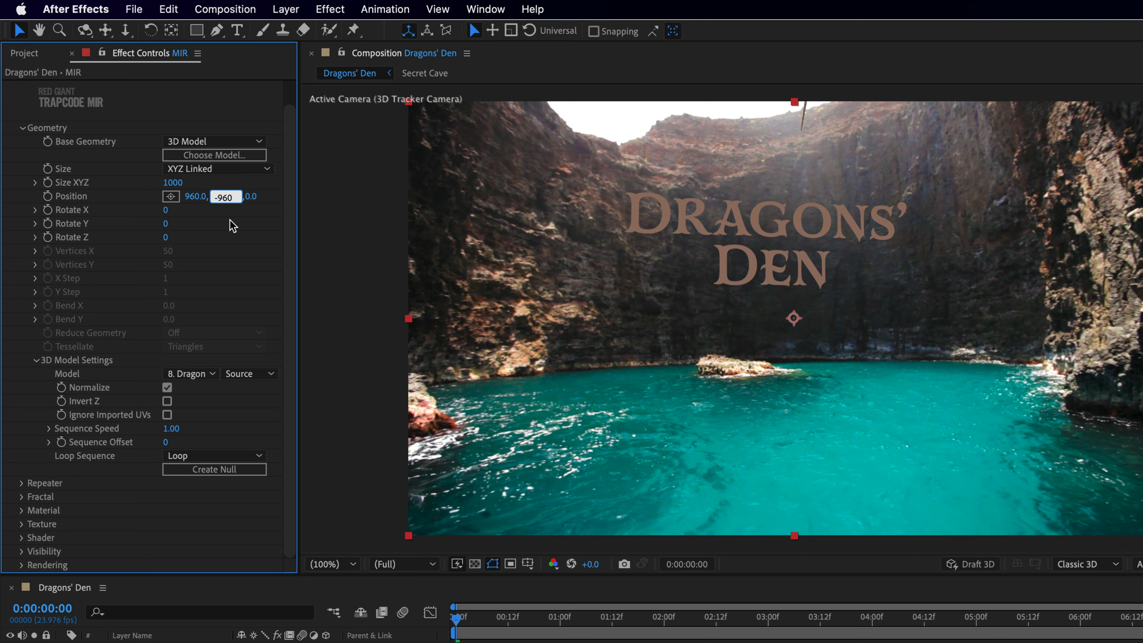
key("Tab")
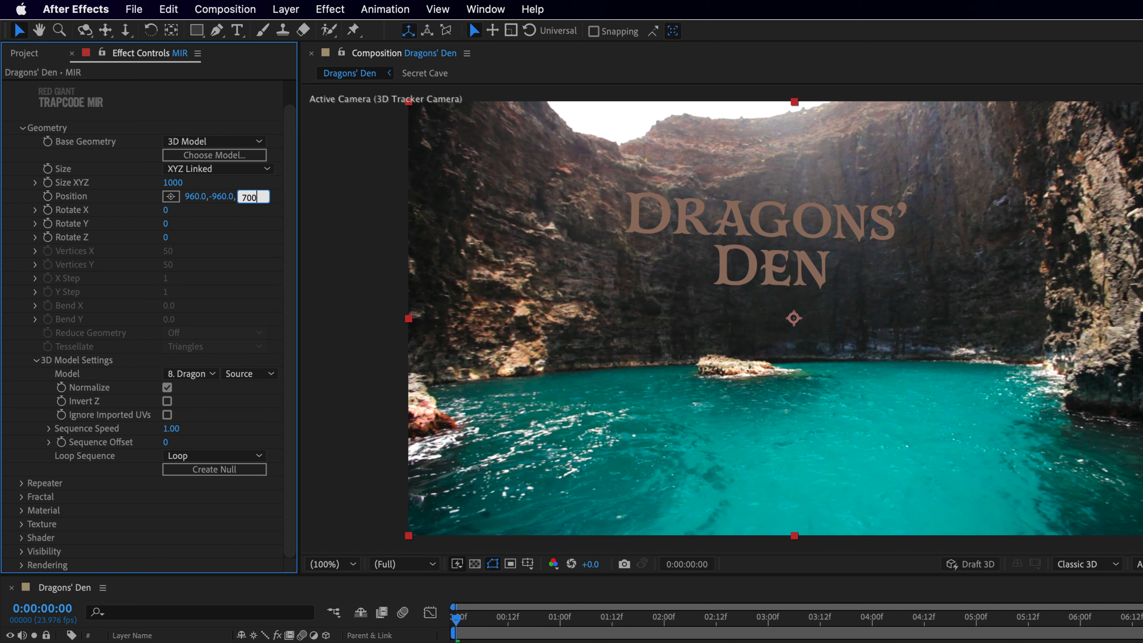
left_click(48, 196)
Step: Add a Position keyframe at 0:00:05:00 with Y 75 and Z -1300 so the dragon flies toward the camera
left_click(976, 620)
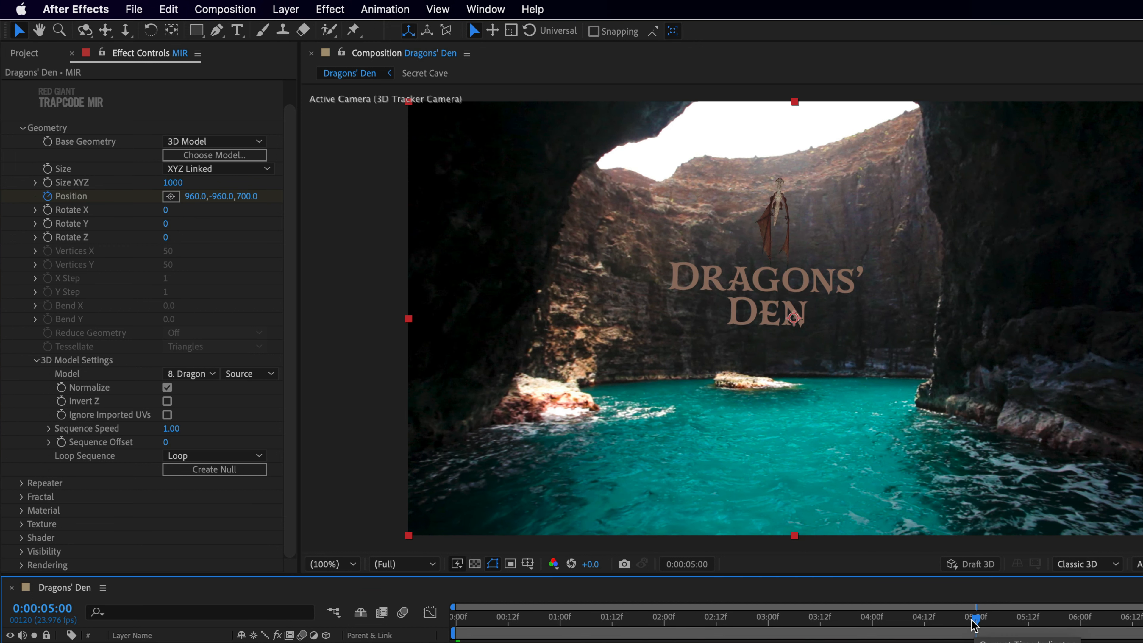
left_click(224, 198)
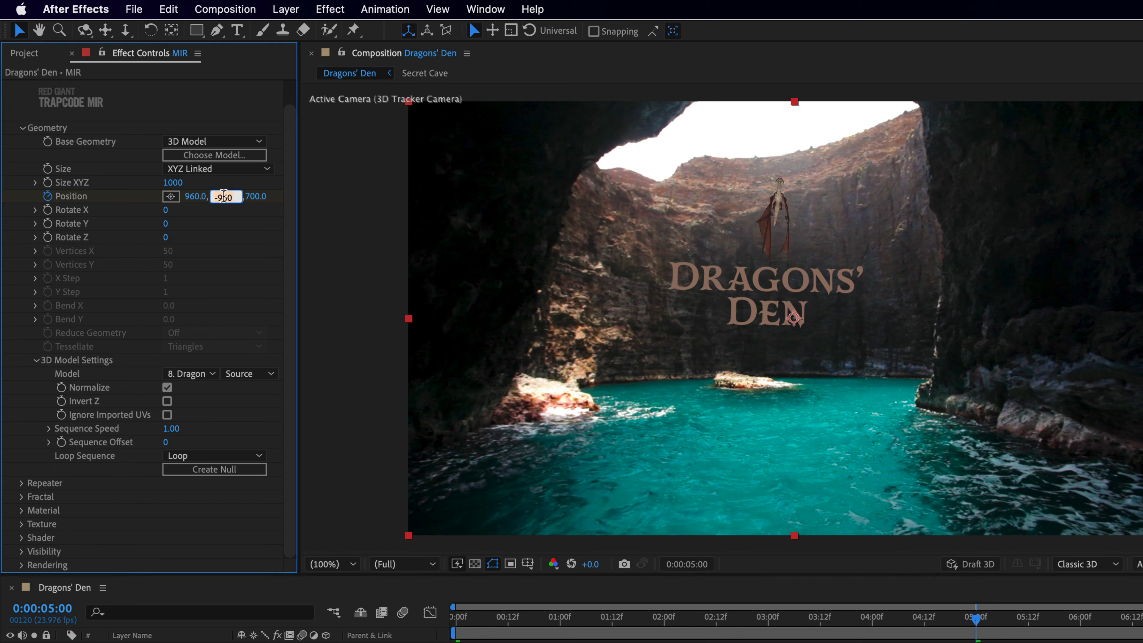
type("75")
key("Tab")
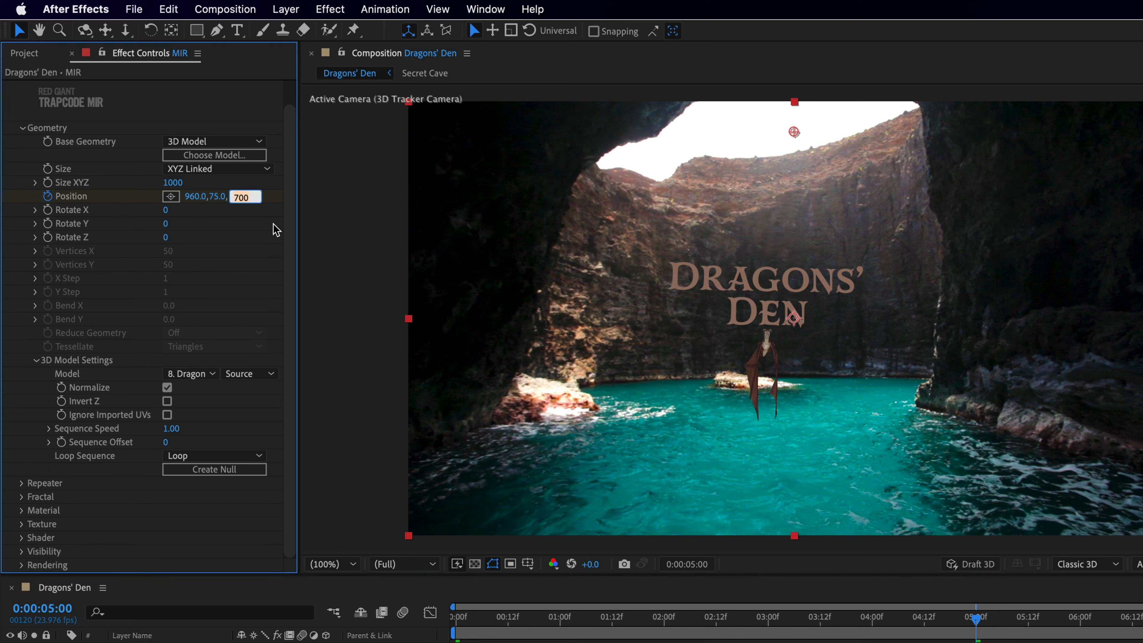
type("-1300")
key("Return")
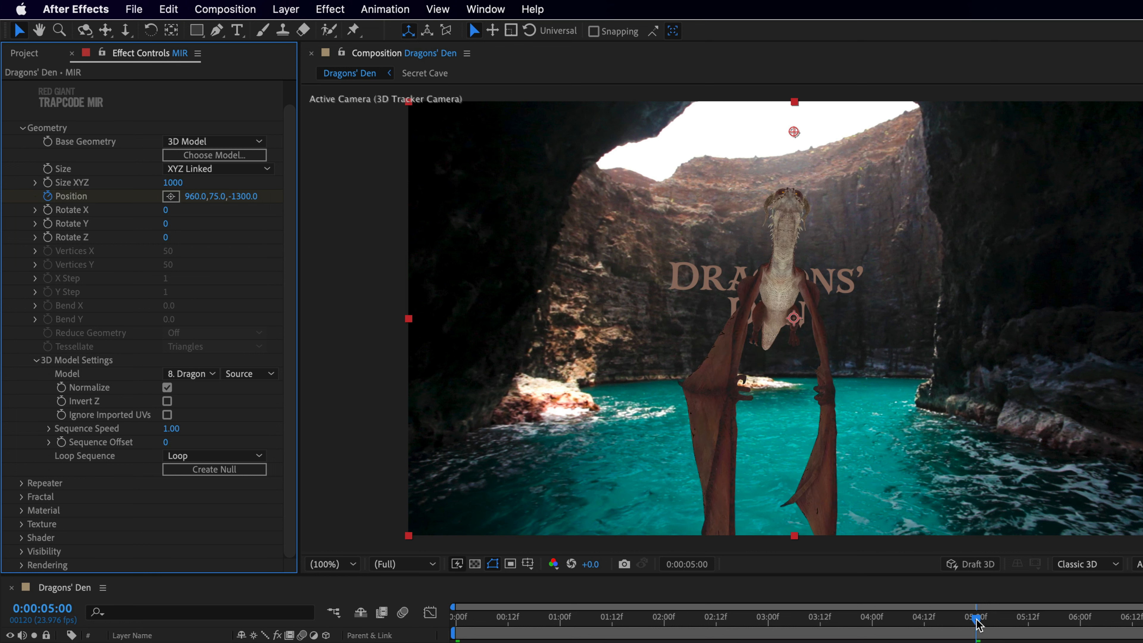
Step: Preview the flight, and add a Position keyframe at 0:00:10:05 with Y 30 and Z -3400
left_click_drag(976, 617, 454, 638)
key("space")
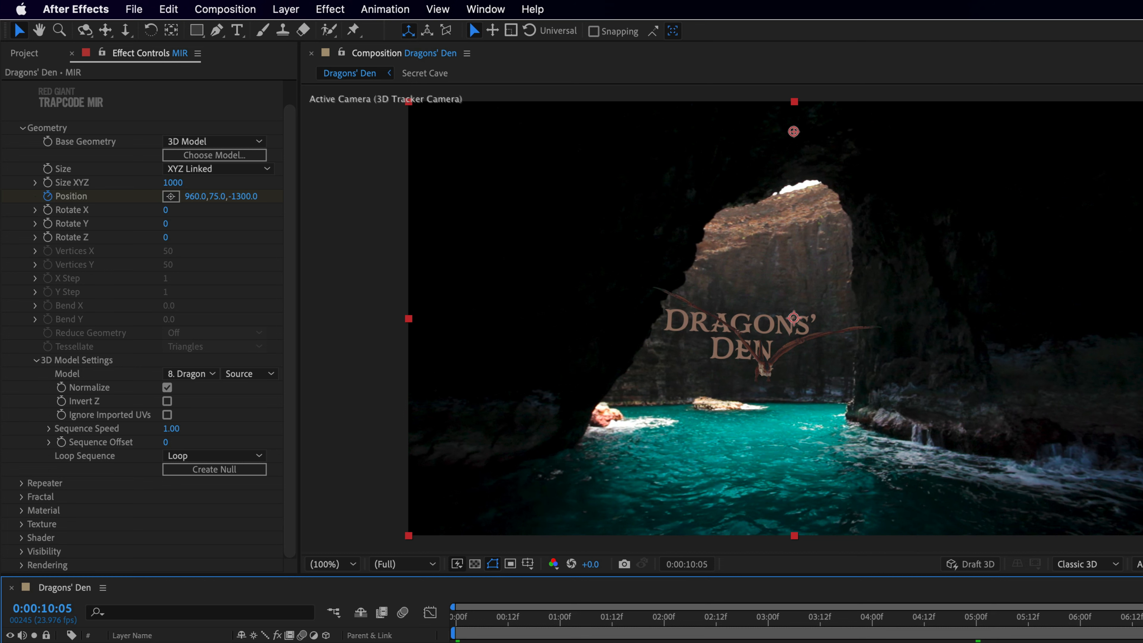
left_click(215, 198)
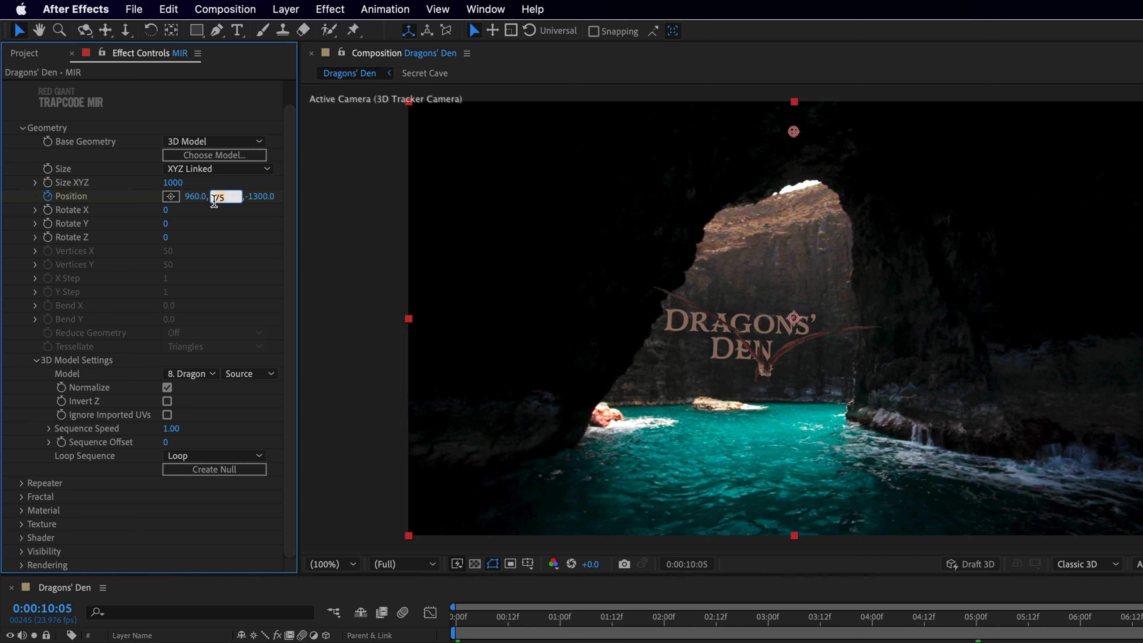
key("Tab")
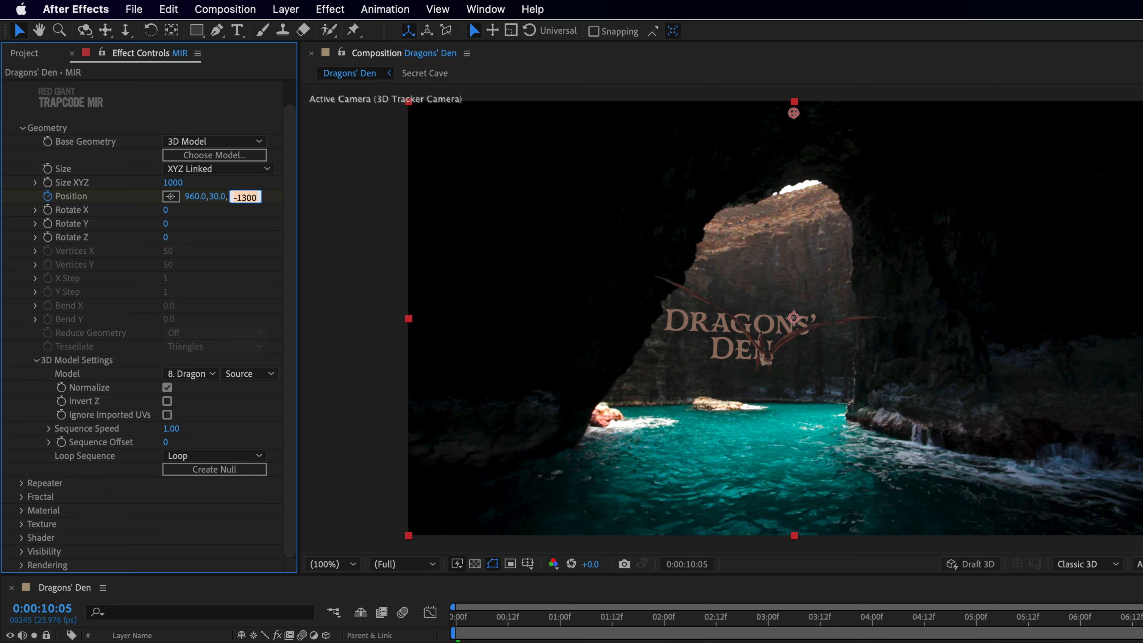
type("-")
key("Return")
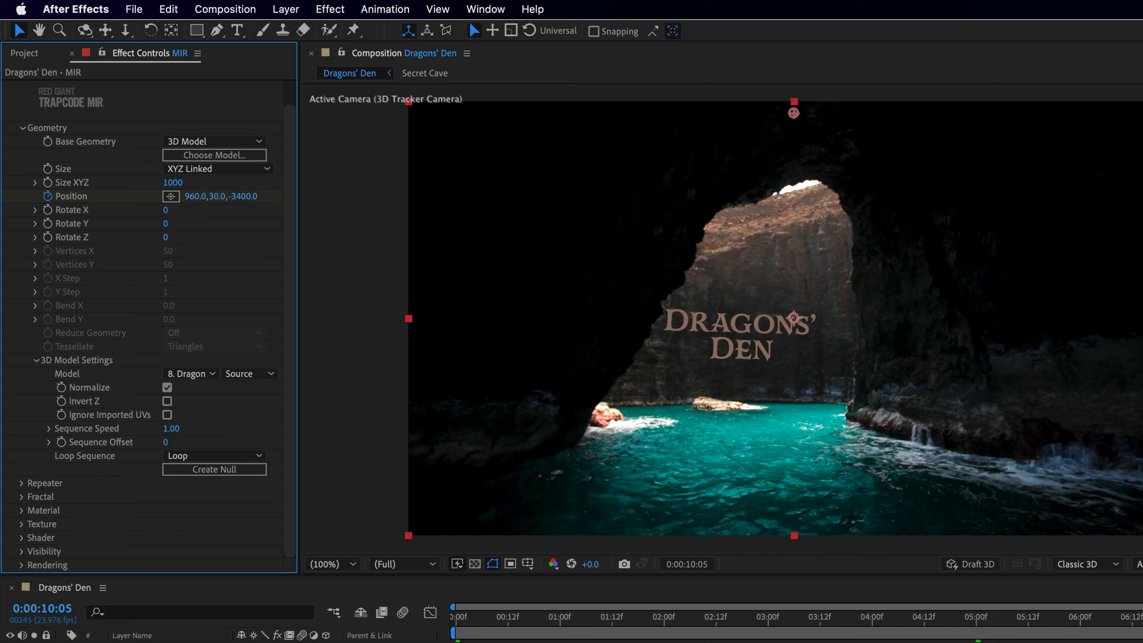
Step: Scrub through the flight, tilt the dragon by setting Rotate X to 10, and preview the animation from the start
left_click(457, 624)
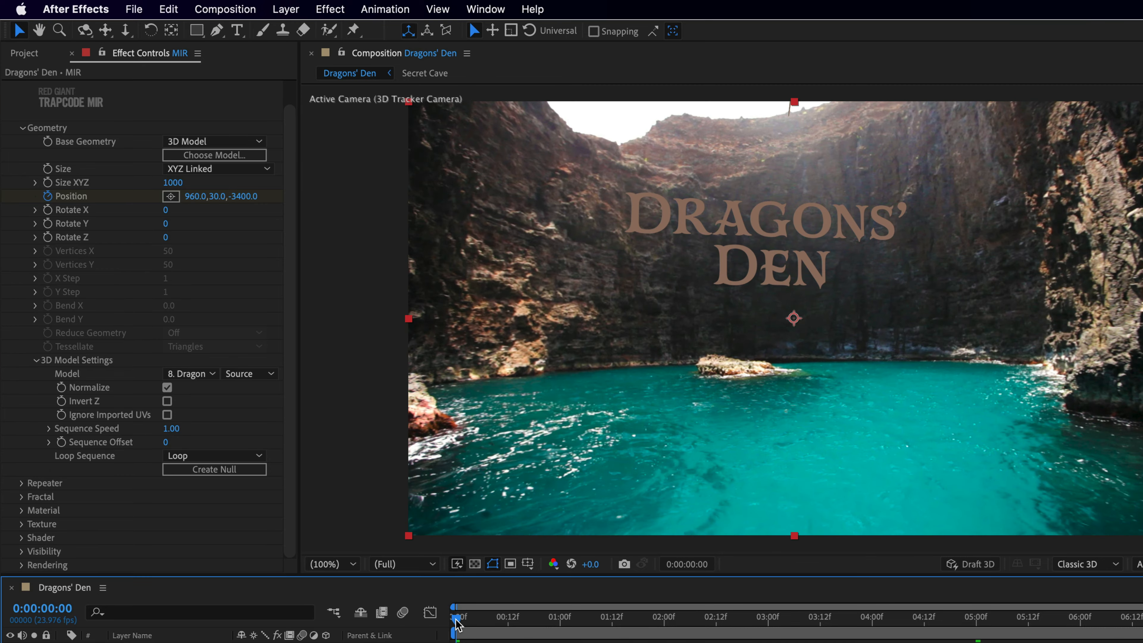
left_click_drag(457, 623, 1079, 621)
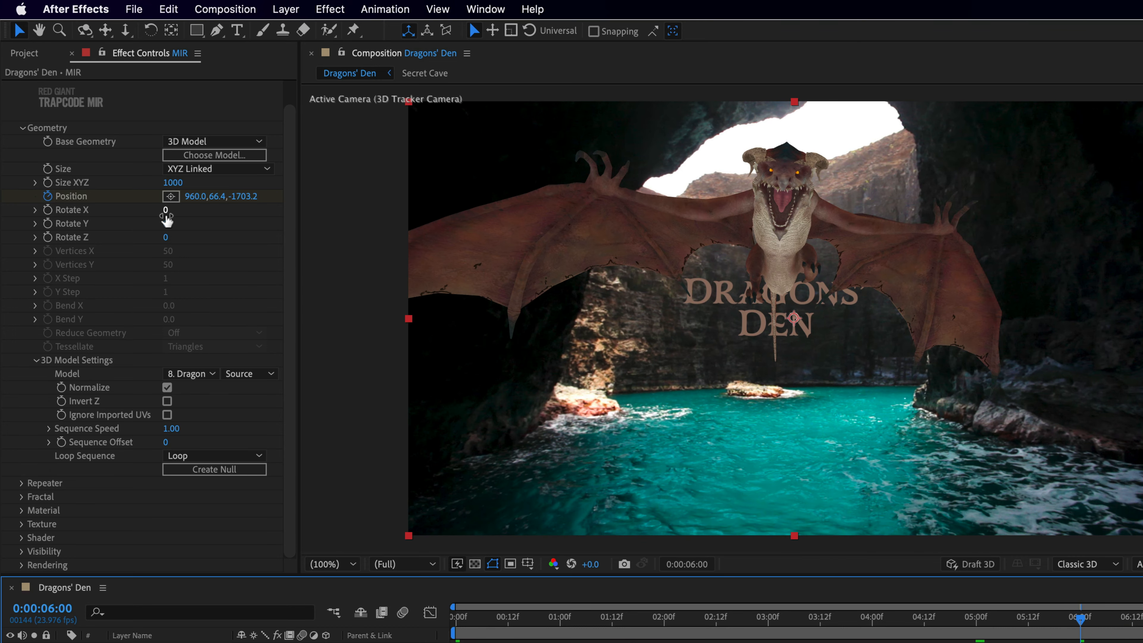
left_click_drag(165, 215, 175, 216)
key("space")
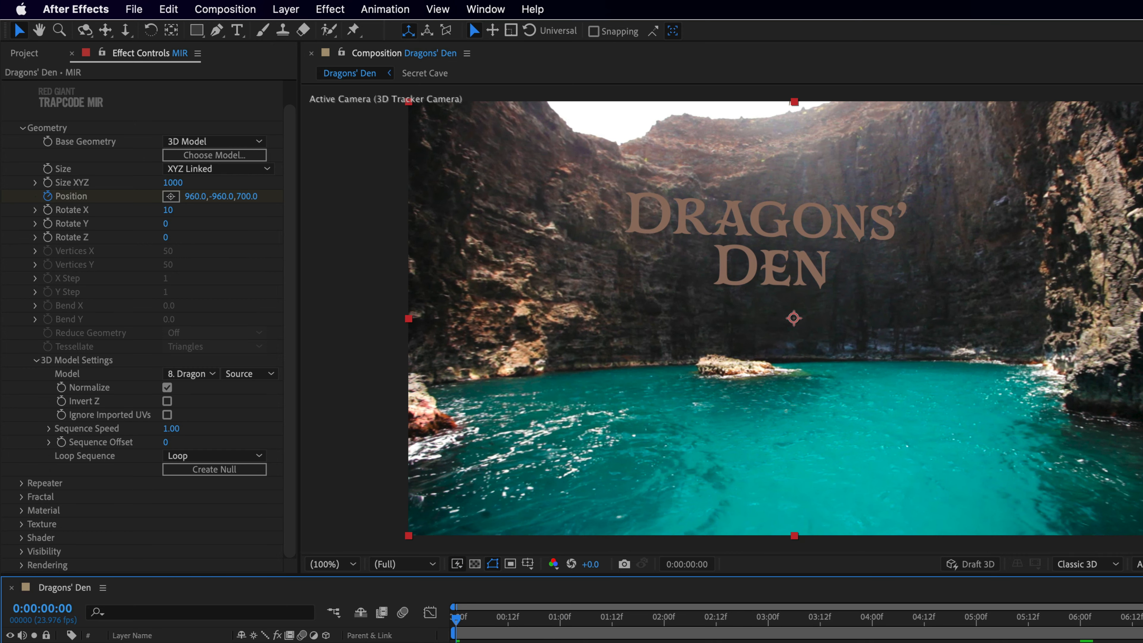
key("space")
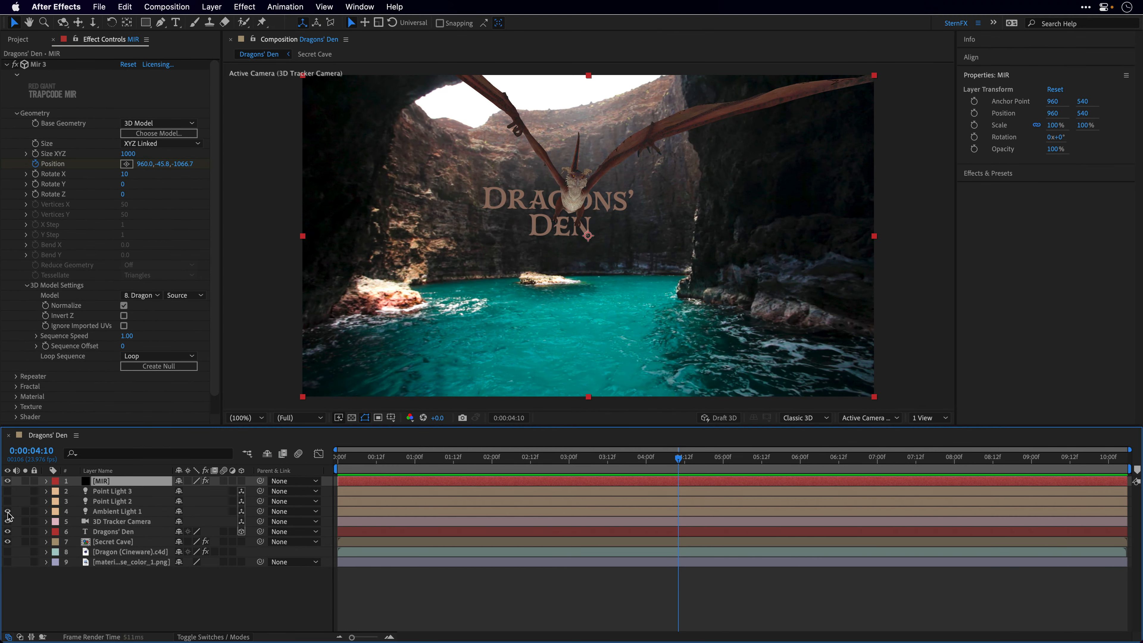
Step: Turn on Ambient Light 1, Point Light 2 and Point Light 3, and open Mir 3's Material settings in place of Geometry
left_click_drag(8, 516, 8, 491)
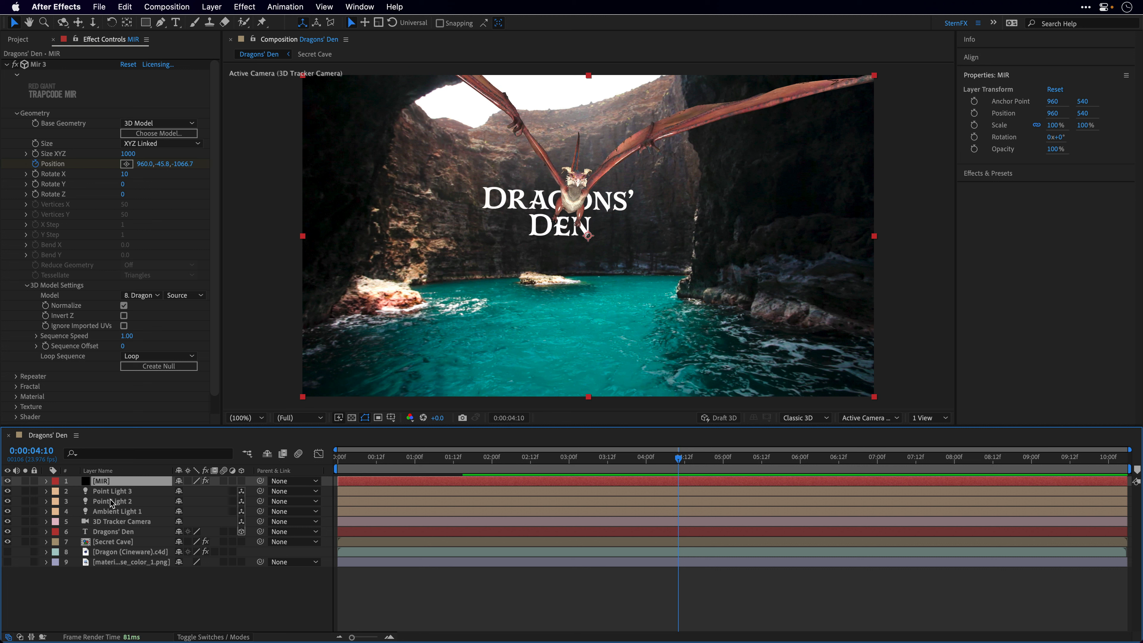
left_click(17, 113)
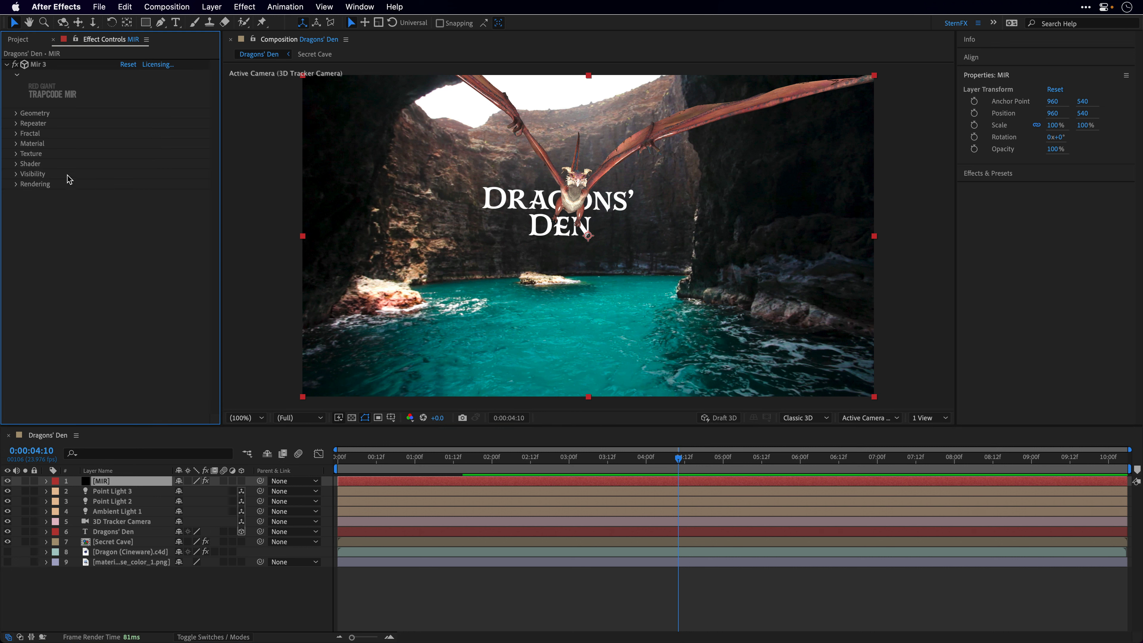
left_click(16, 144)
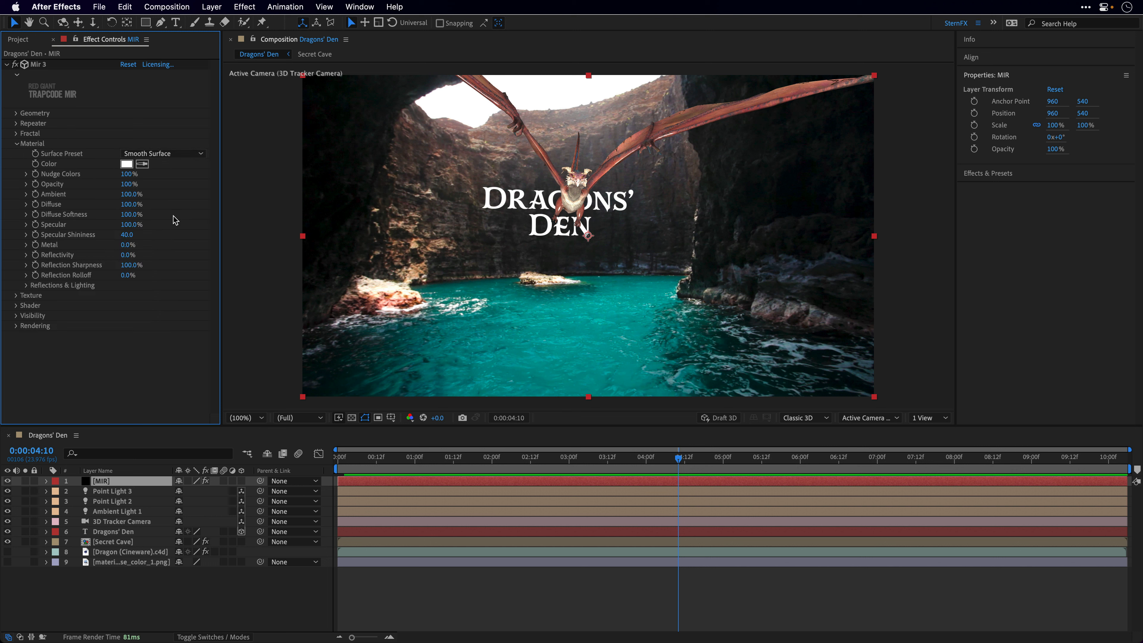
Step: Try the Wireframe surface preset on the dragon's material and undo it
left_click(175, 154)
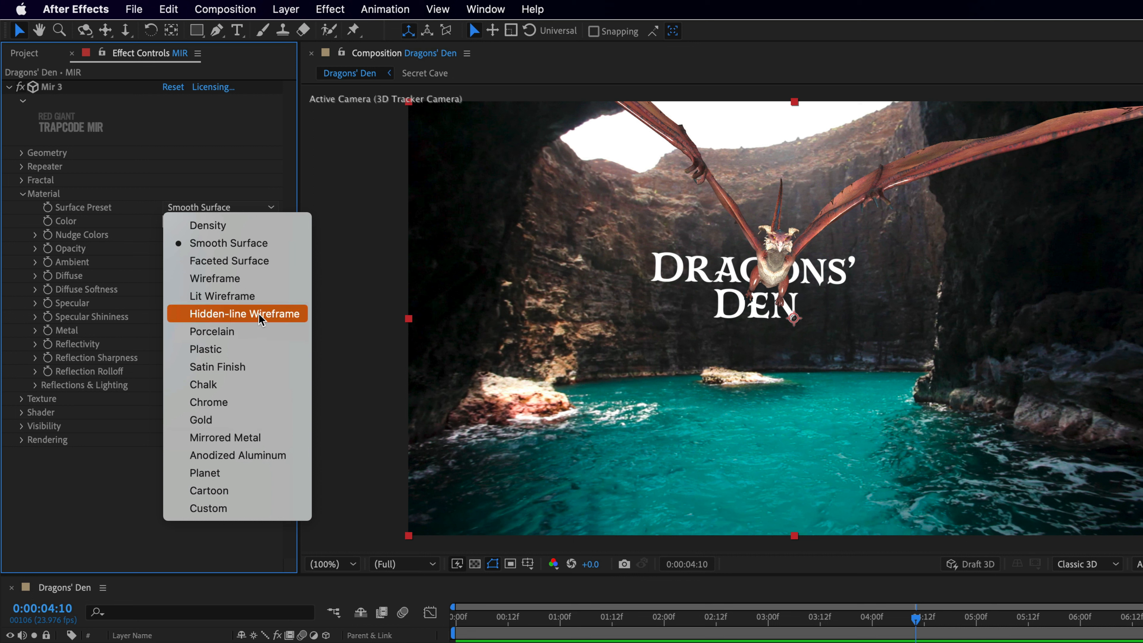
left_click(255, 280)
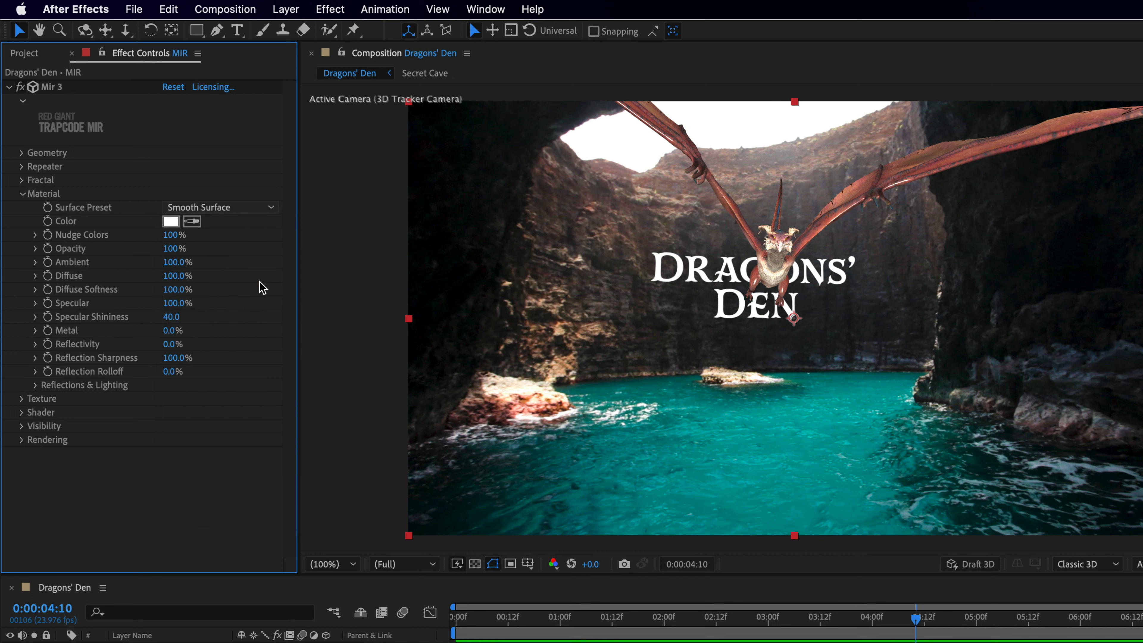
key("super+z")
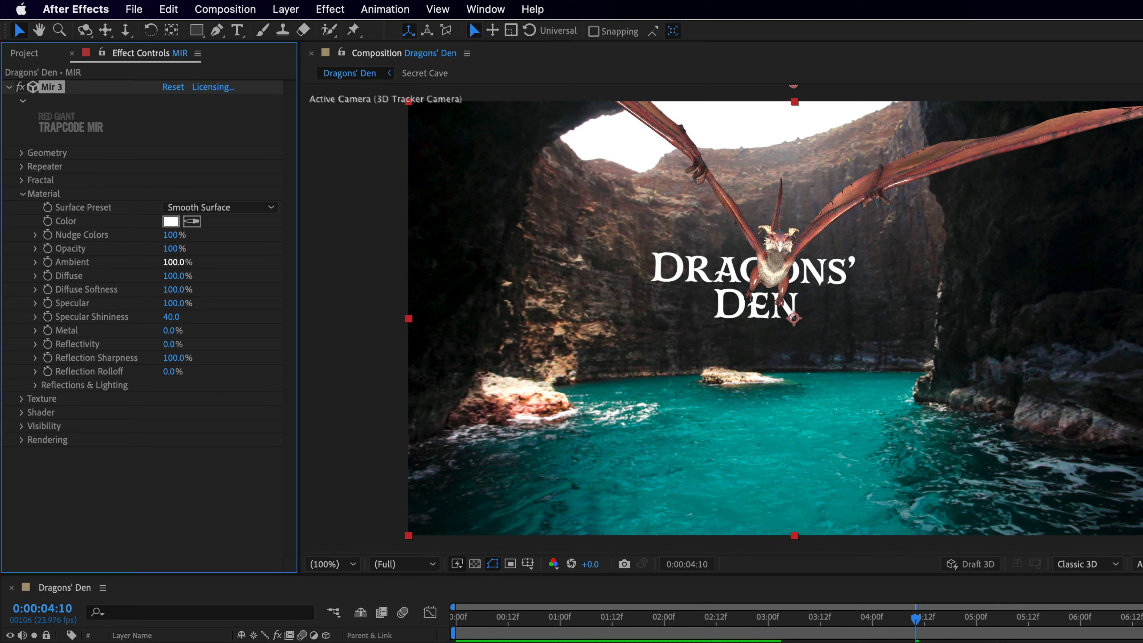
Step: Set the dragon material's Ambient to 10%, Specular to 0% and Specular Shininess to 0
left_click(179, 263)
type("10")
key("Return")
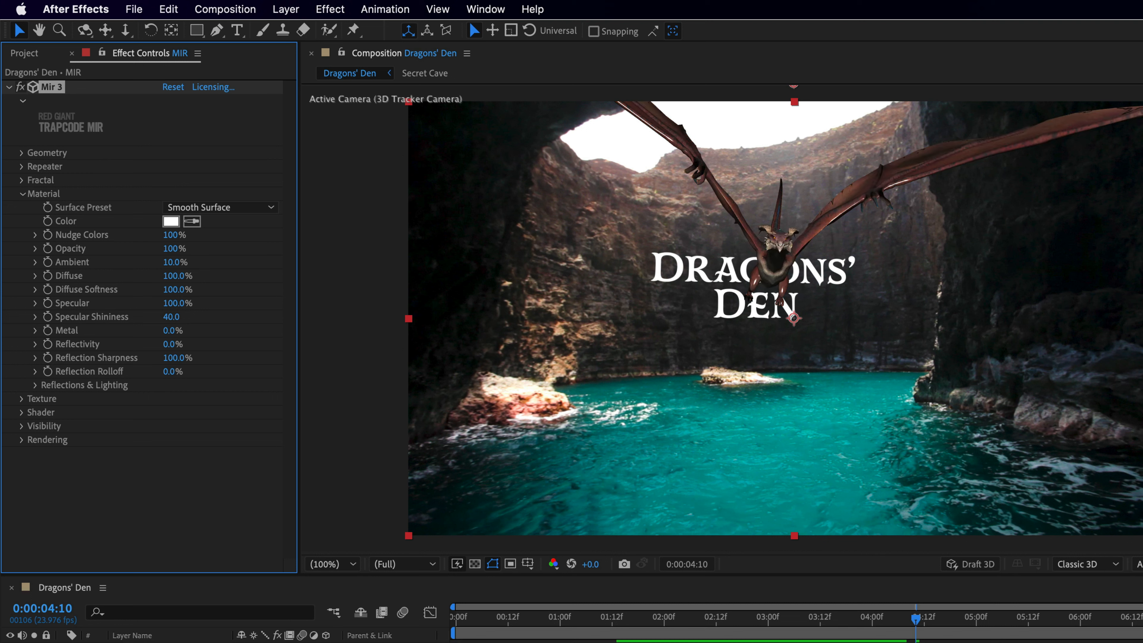
left_click(171, 303)
type("0")
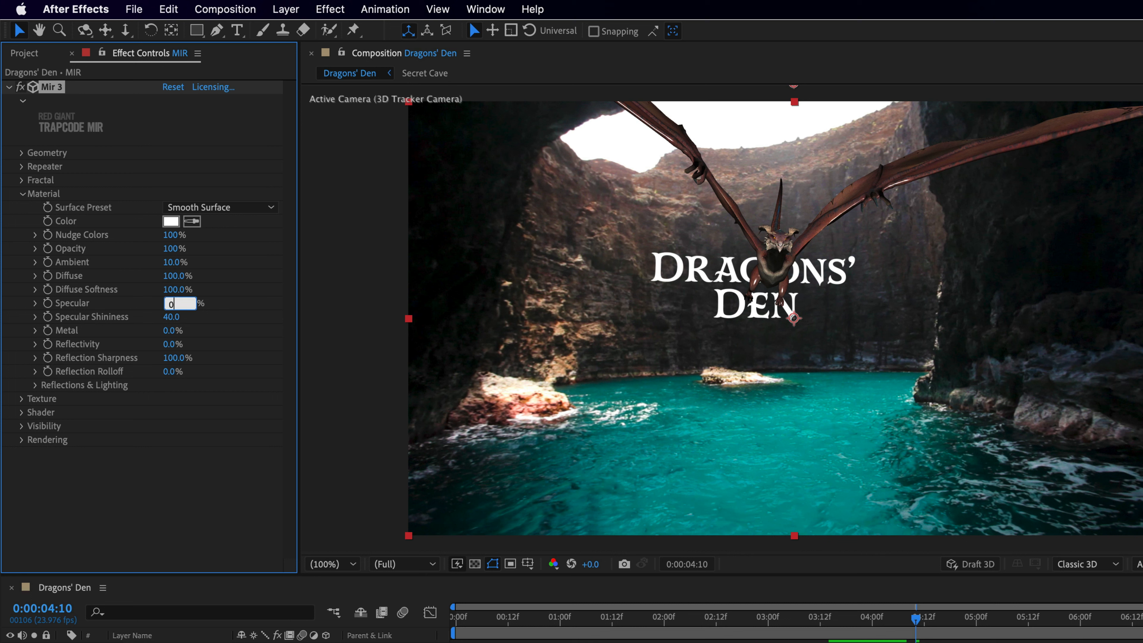
key("Tab")
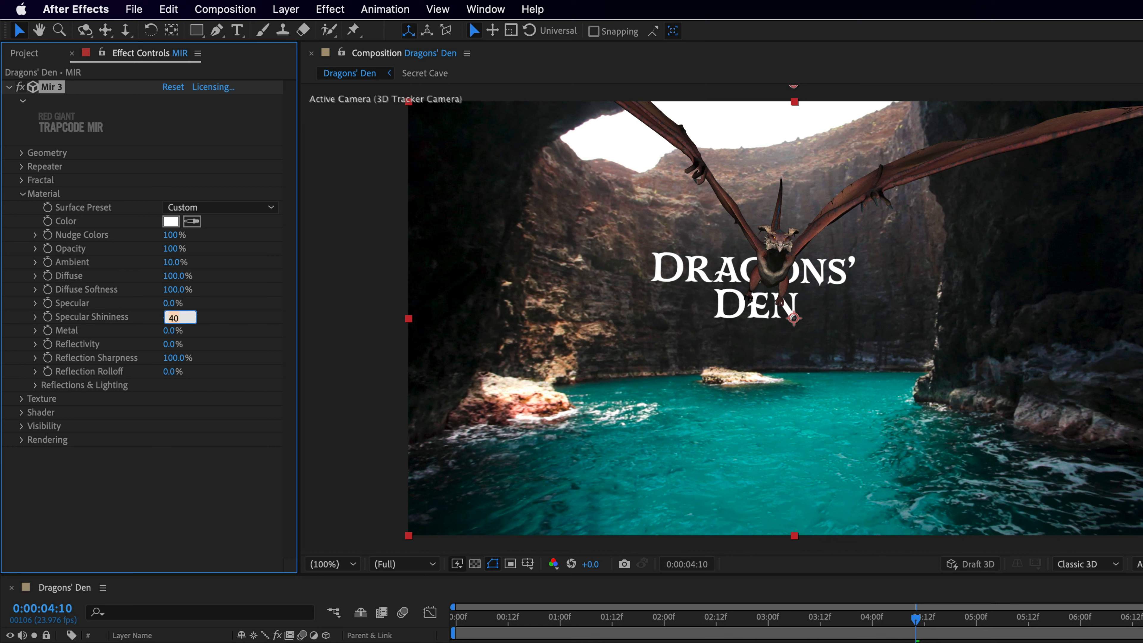
key("Return")
Step: At 0:00:05:15, set the material's Environment Map to Custom and assign the Secret Cave layer as the custom map
left_click_drag(918, 624, 1041, 623)
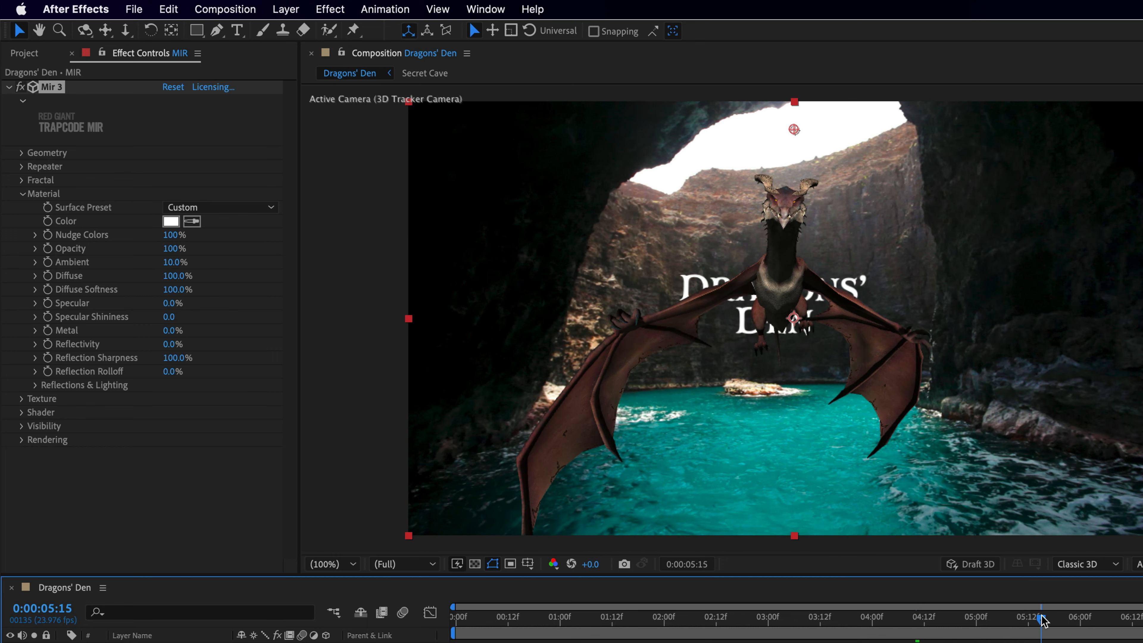
left_click(39, 388)
left_click(35, 385)
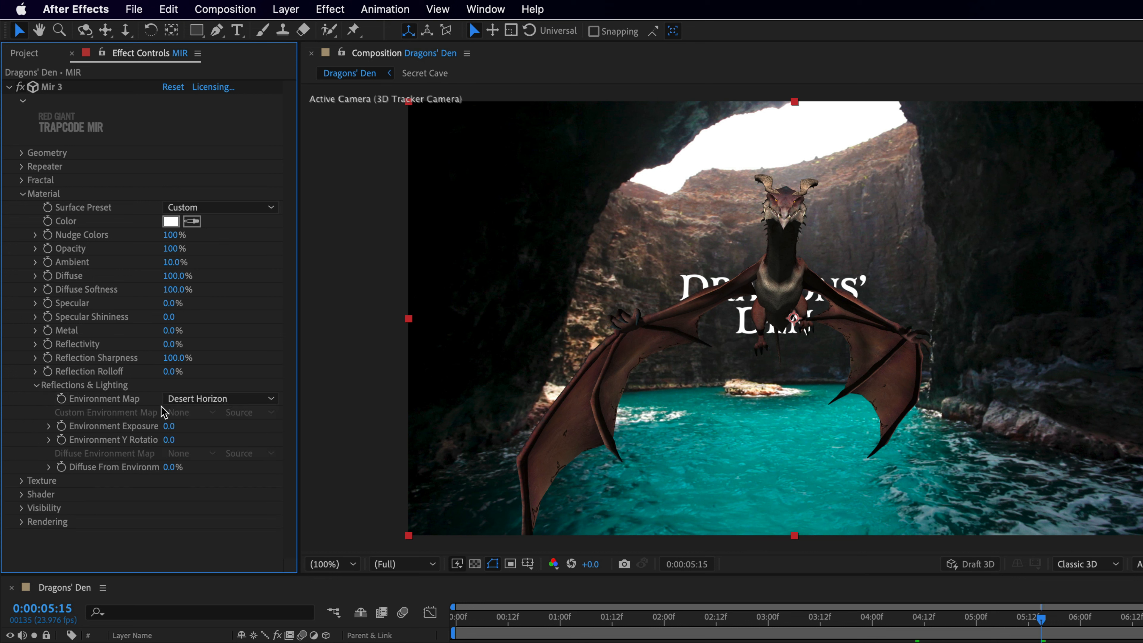
left_click(237, 399)
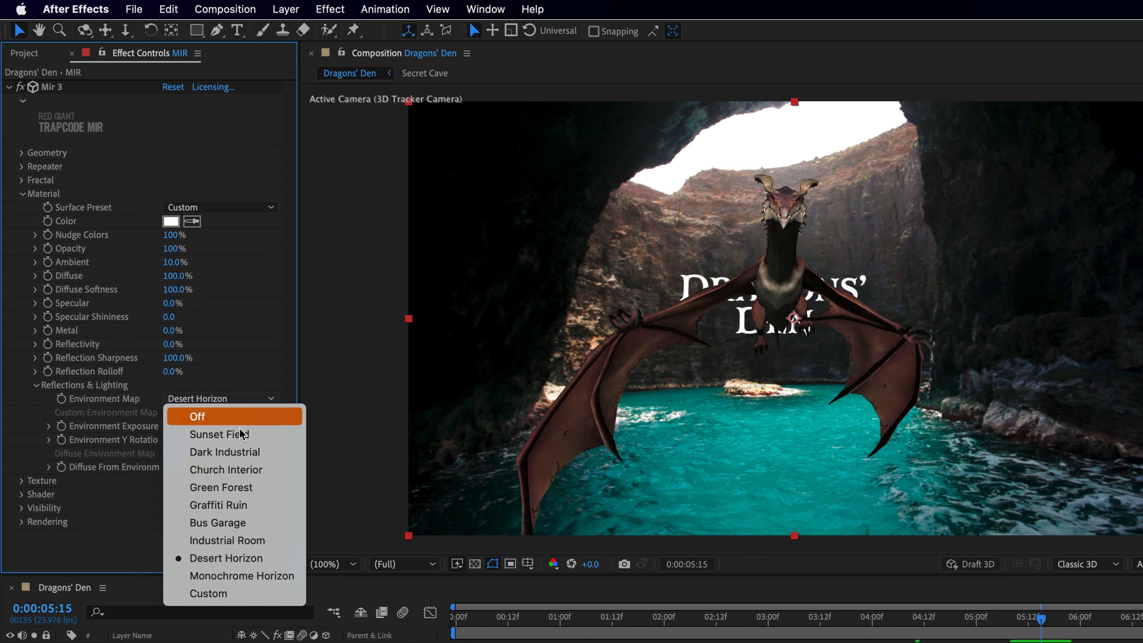
left_click(258, 595)
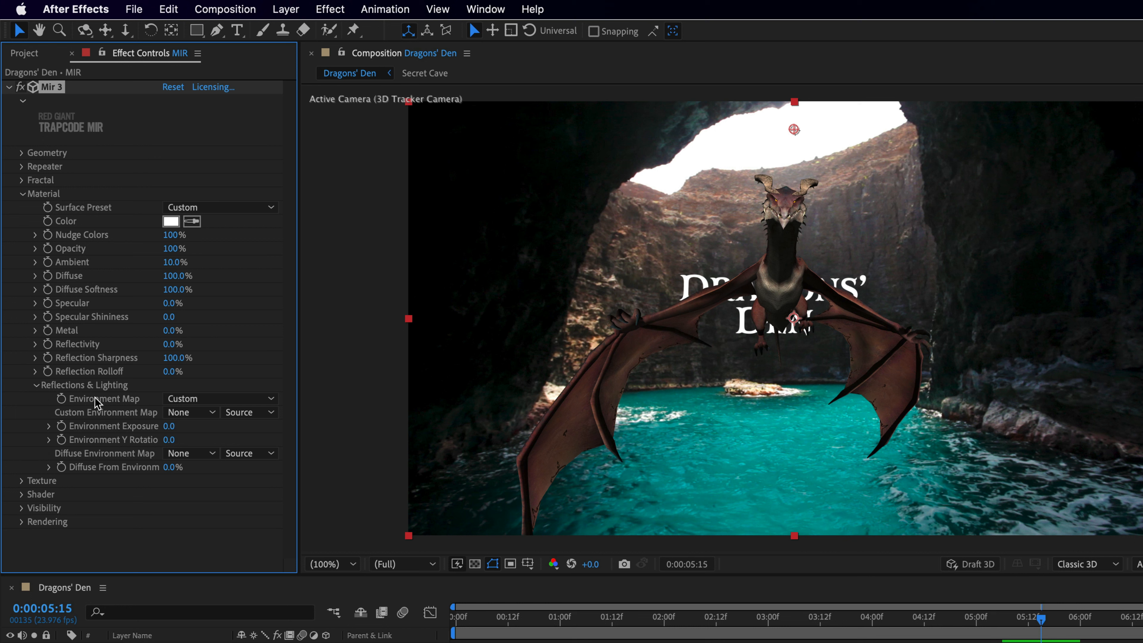
left_click(203, 413)
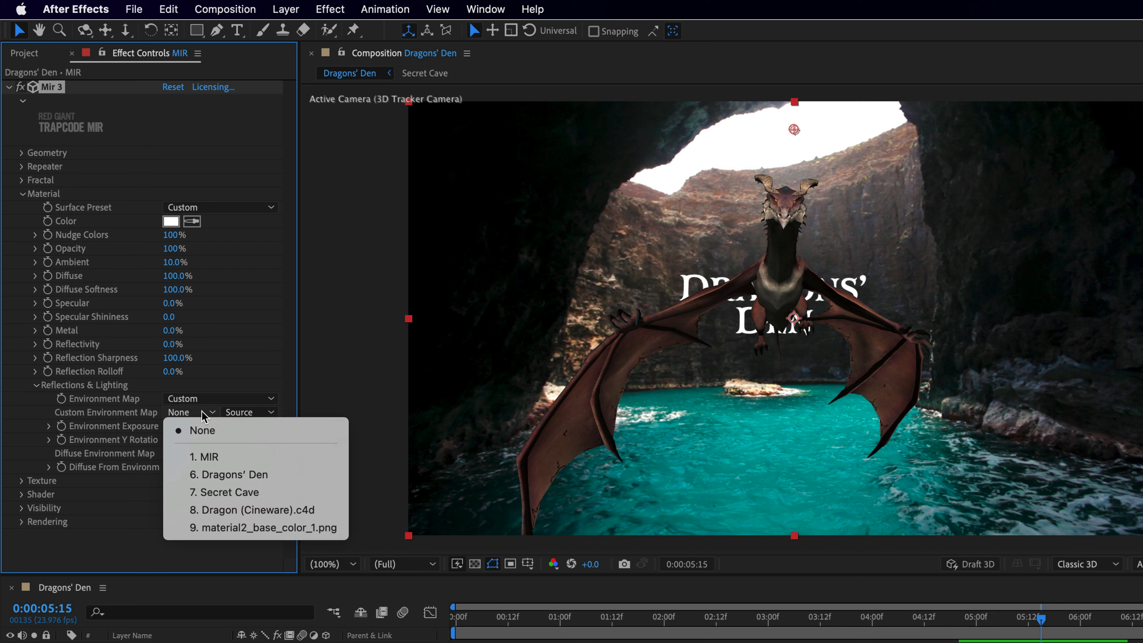
left_click(205, 494)
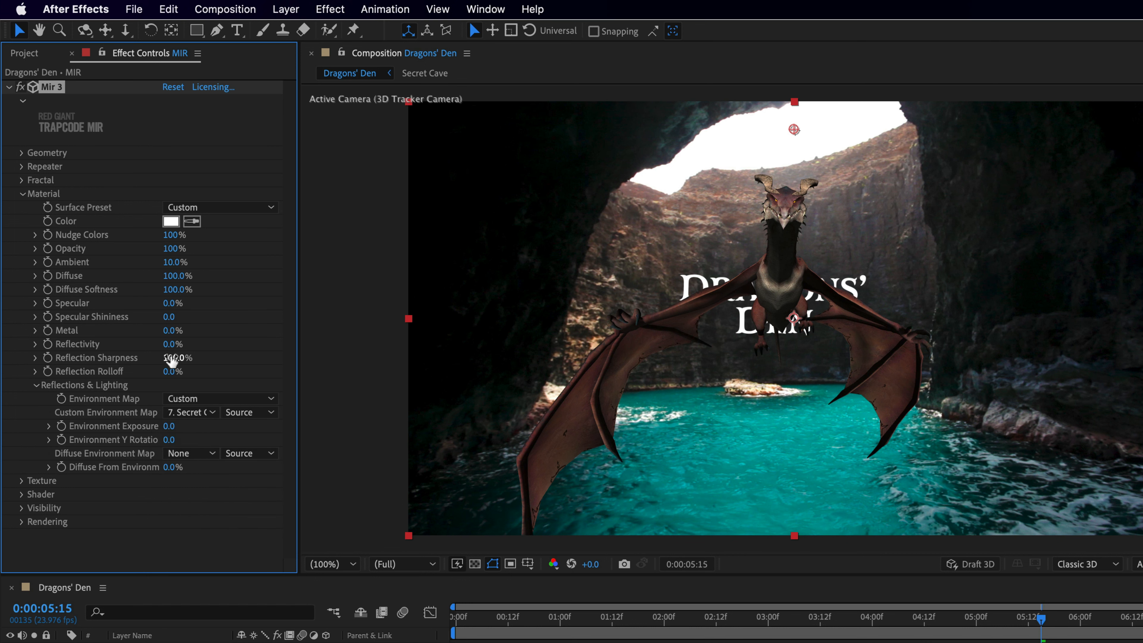
Step: Try a Reflectivity of 78% on the dragon's material
left_click_drag(169, 347, 229, 342)
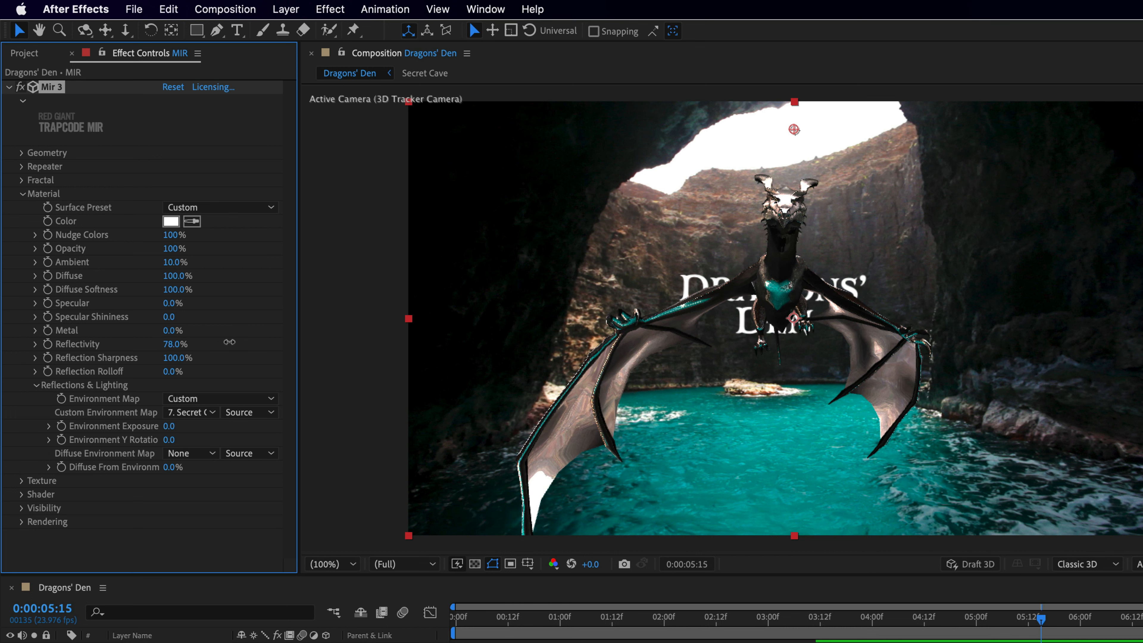
left_click(180, 344)
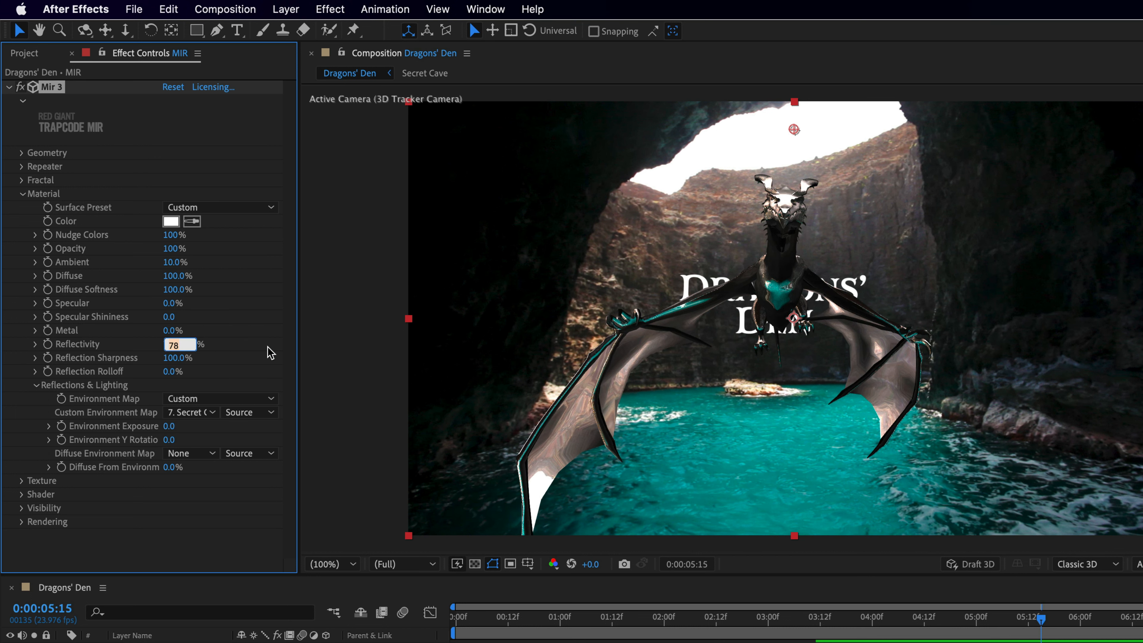
key("Return")
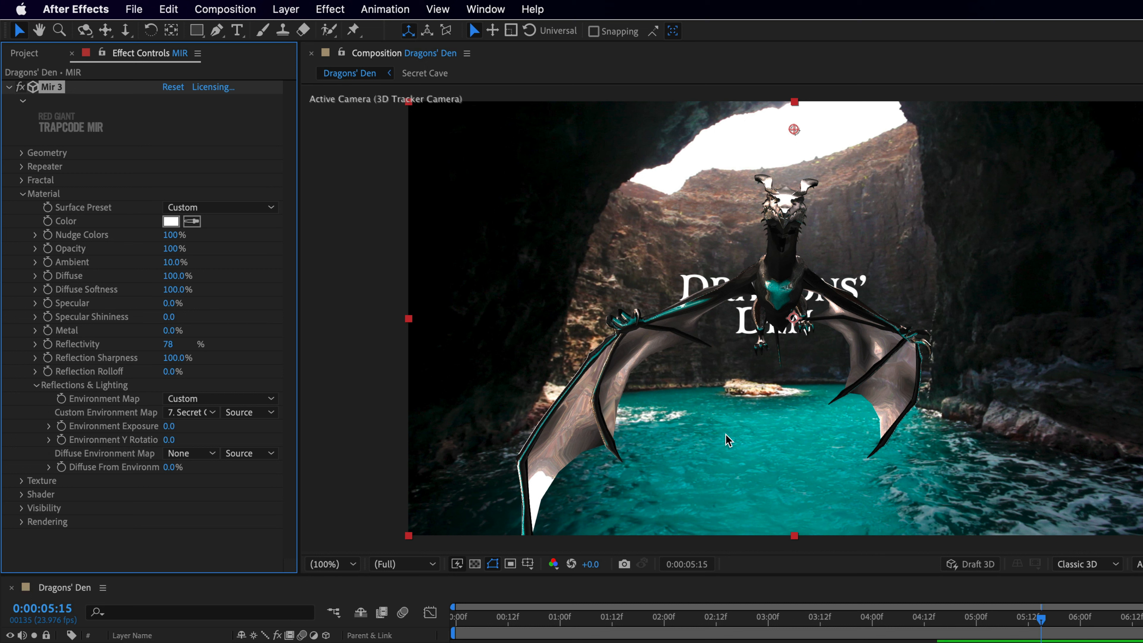
Step: Set the dragon material's Reflectivity to 10%, Reflection Sharpness to 50% and Reflection Rolloff to 50%
left_click(169, 345)
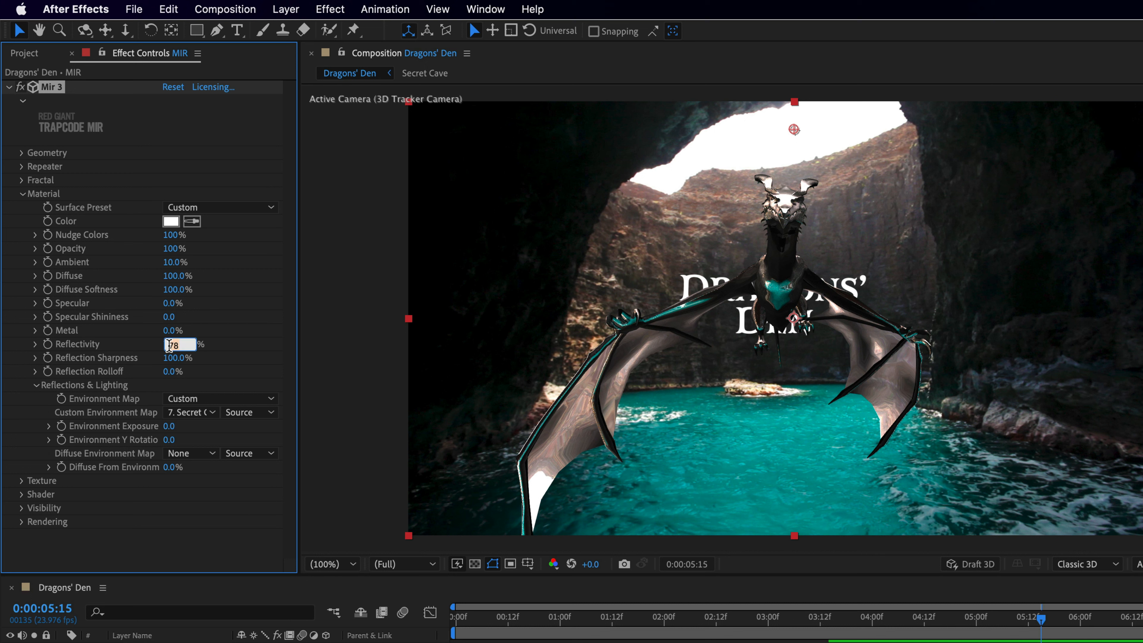
type("10")
key("Tab")
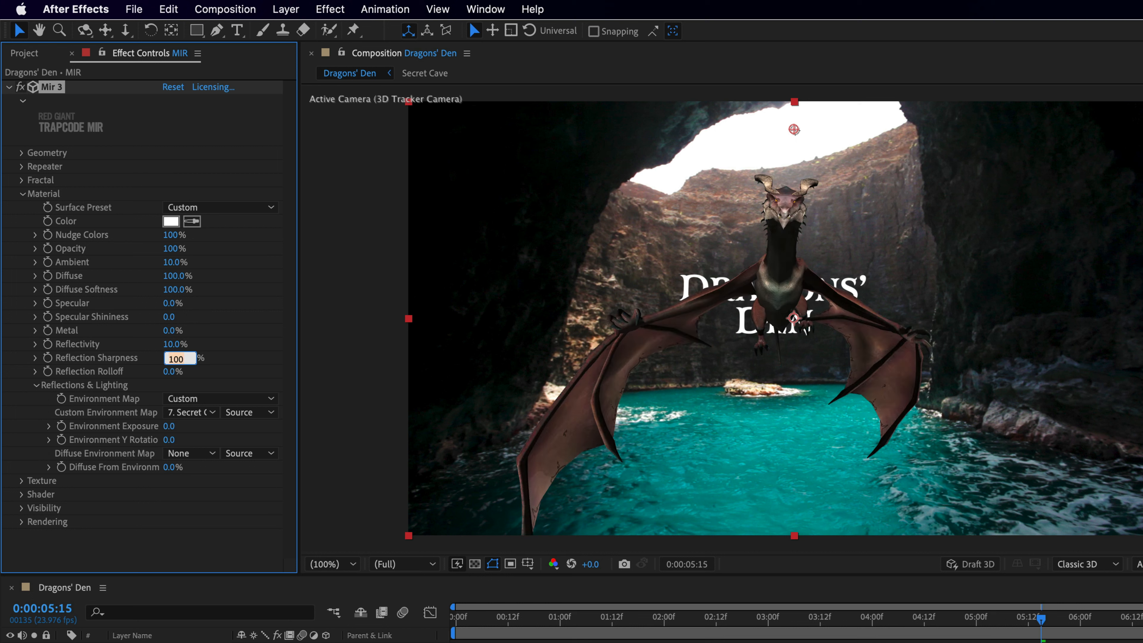
type("50")
key("Tab")
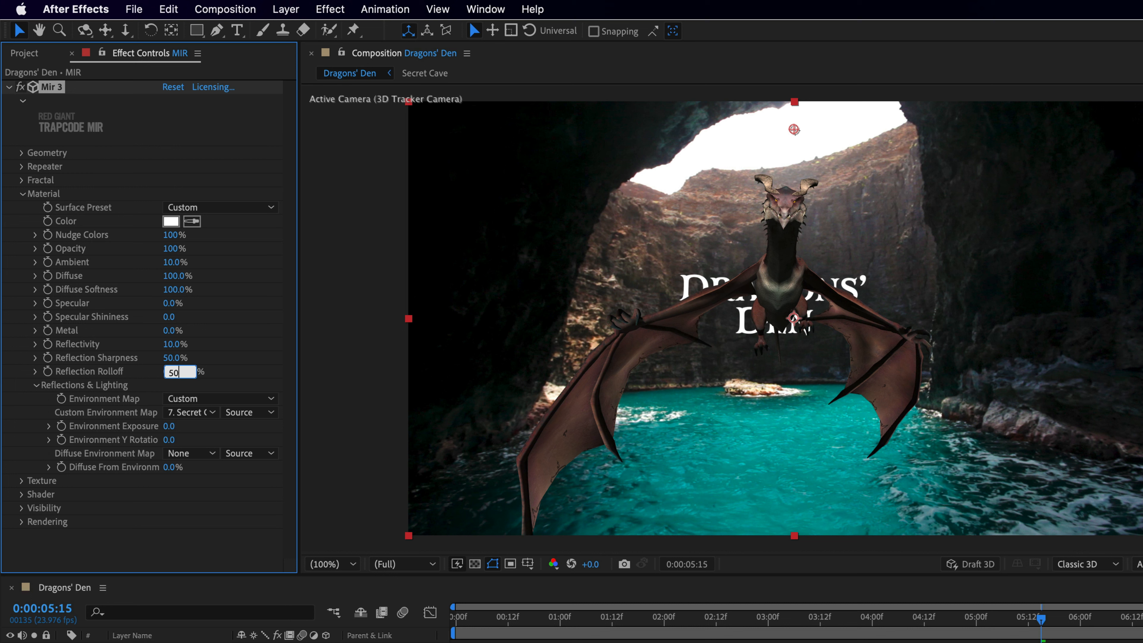
key("Return")
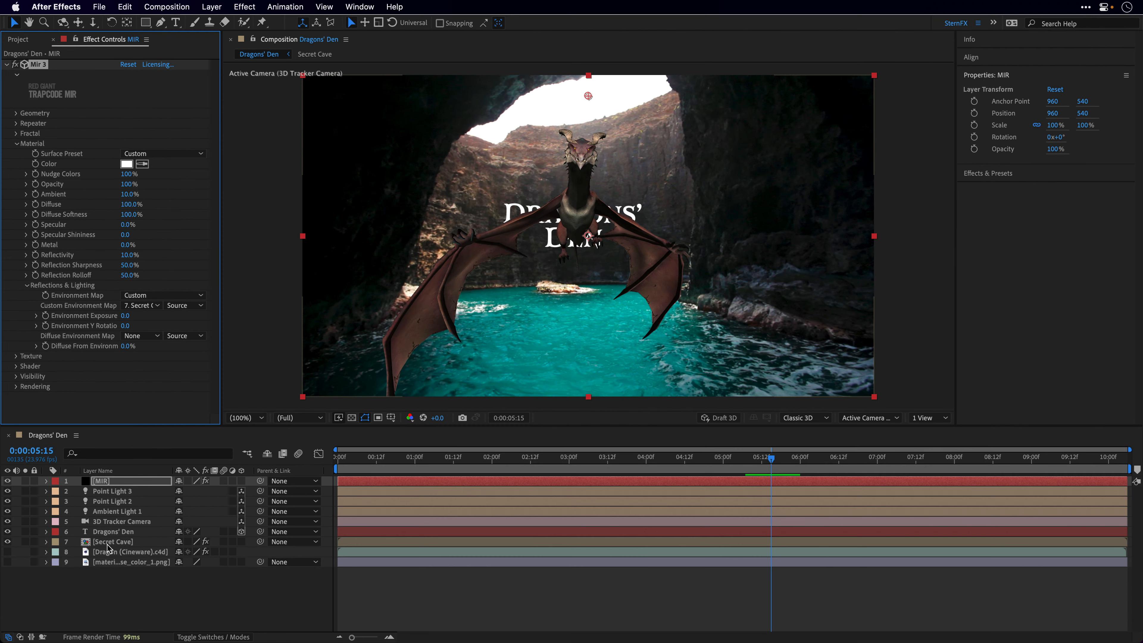
Step: Duplicate the Secret Cave layer and remove the 3D Camera Tracker effect from the copy
left_click(112, 542)
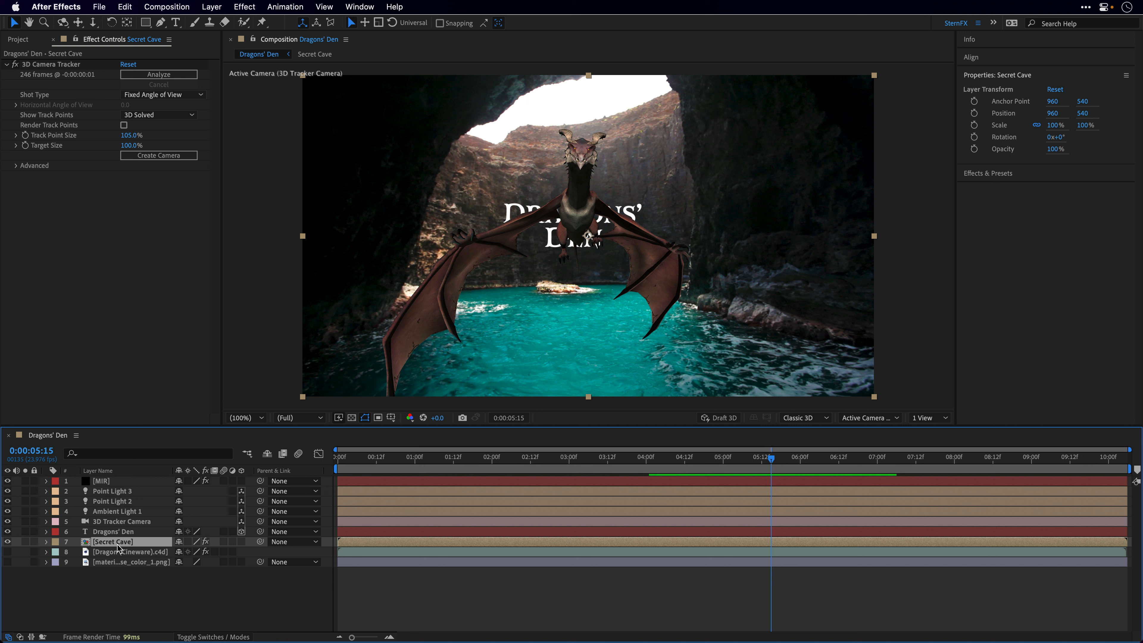
key("super+d")
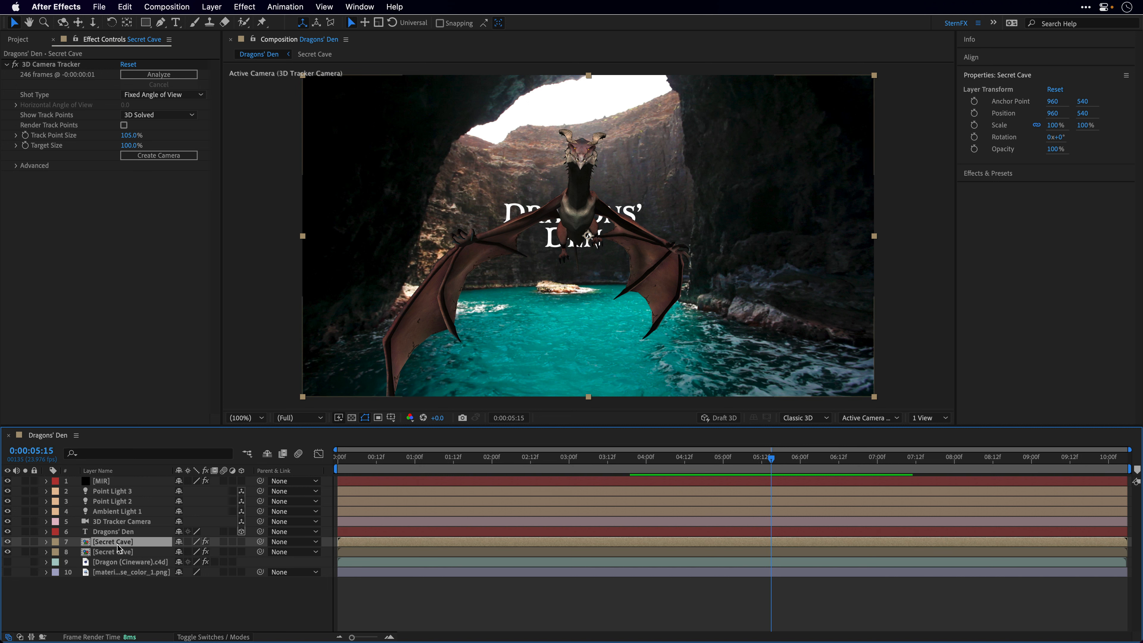
left_click(52, 65)
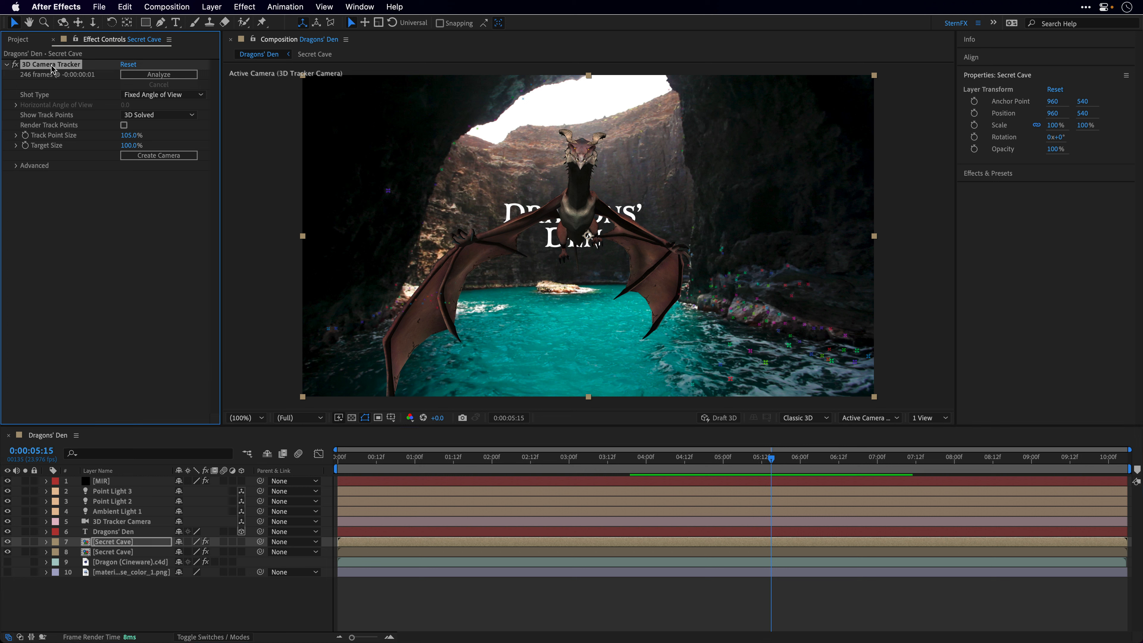
key("Delete")
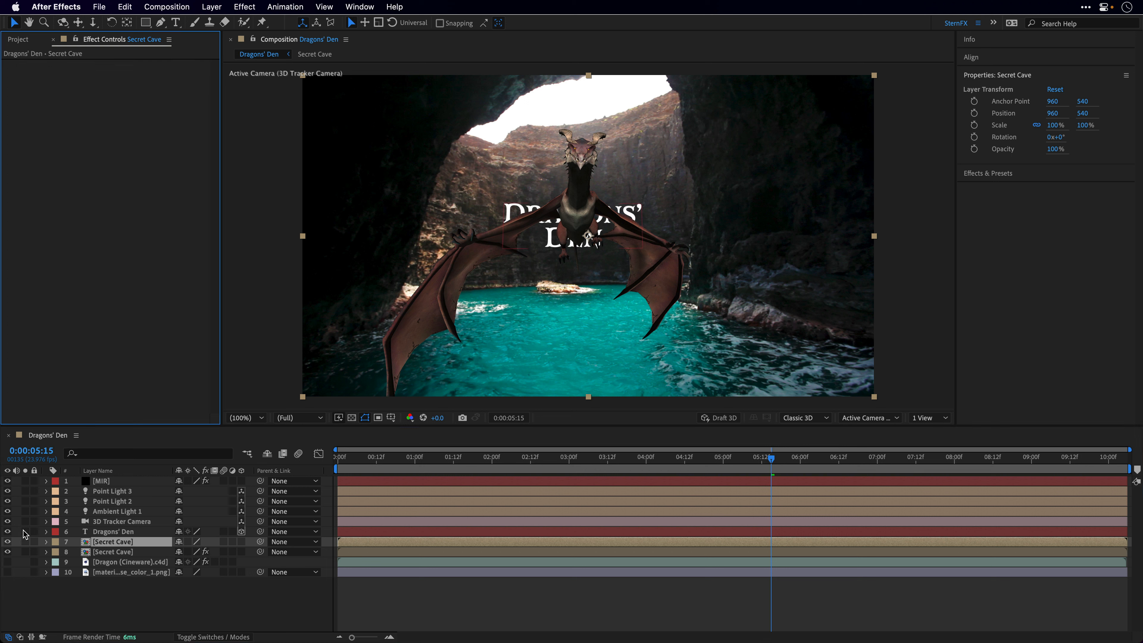
Step: Hide the duplicated cave layer and rename it Secret Cave Refelction Source
left_click(7, 551)
left_click(7, 541)
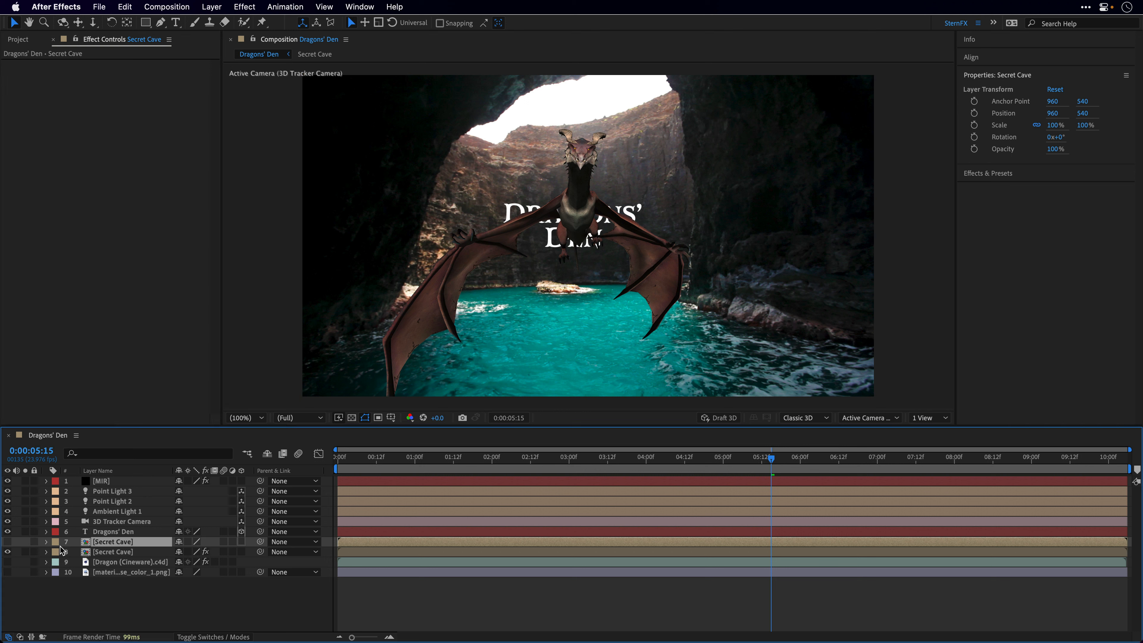
key("Return")
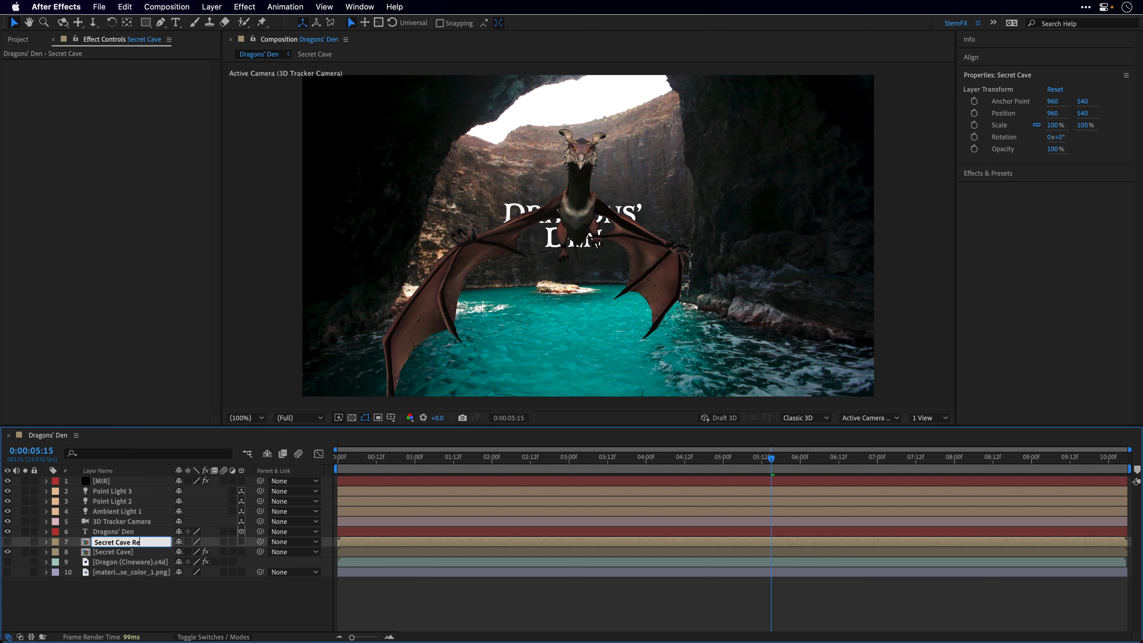
type("Refelction Source")
key("Return")
Step: Apply a Fast Box Blur with a Blur Radius of 10 to the Secret Cave Refelction Source layer
left_click(244, 7)
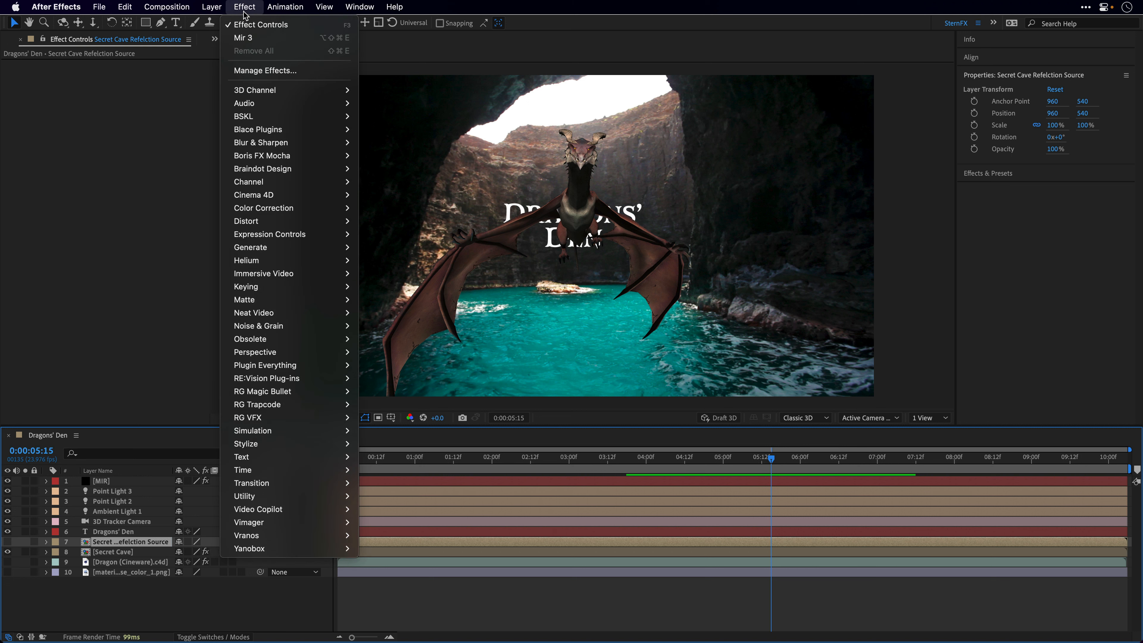
mouse_move(252, 142)
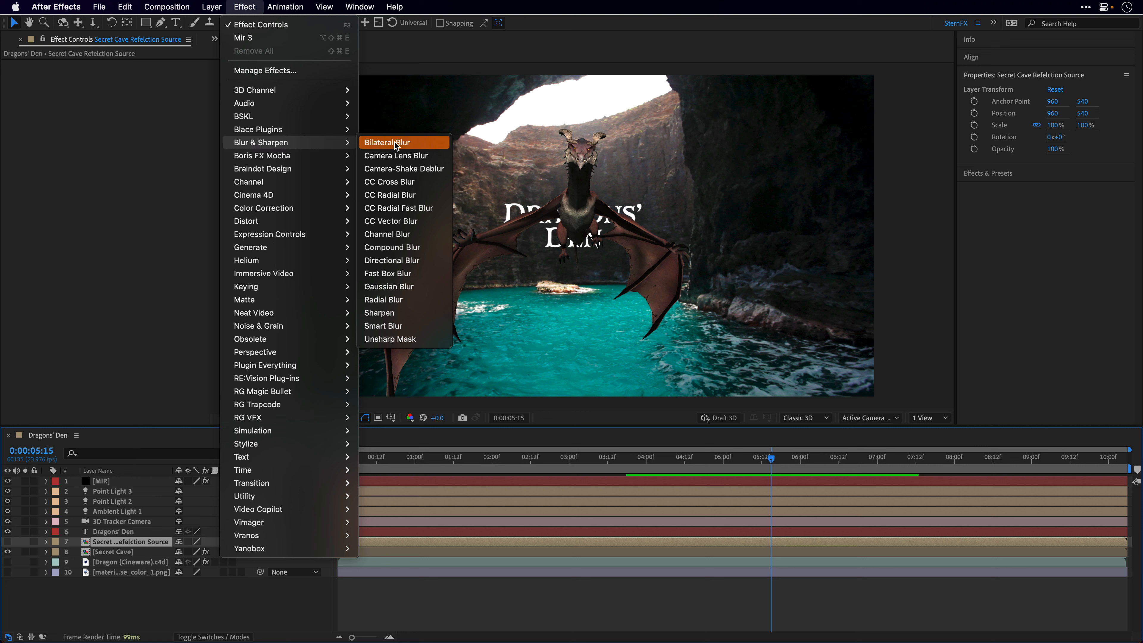
left_click(387, 273)
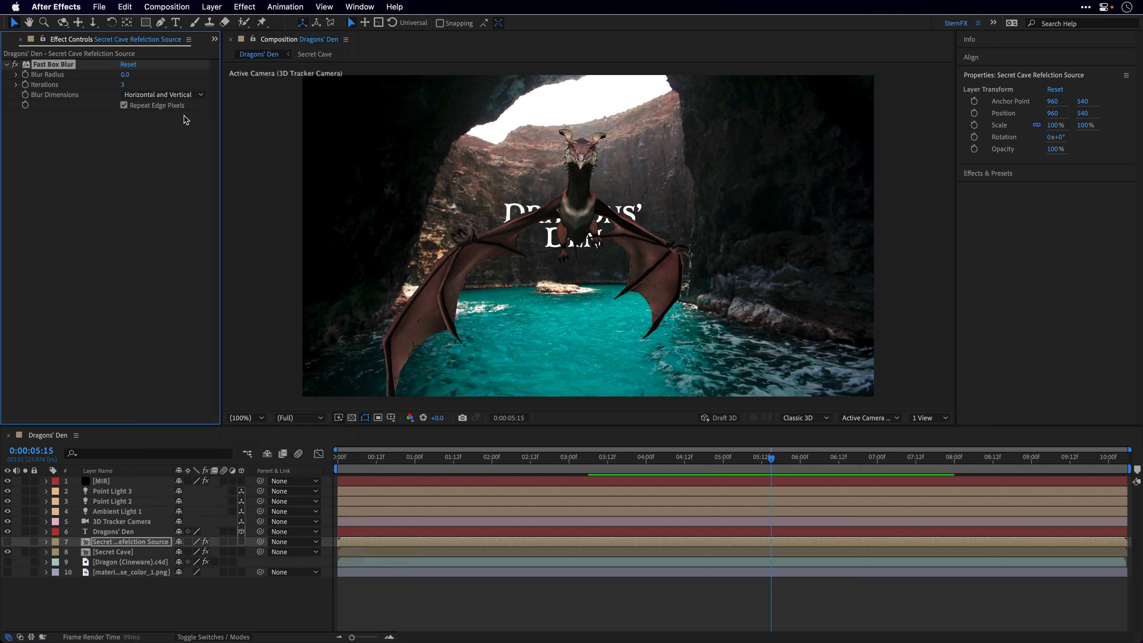
left_click(125, 75)
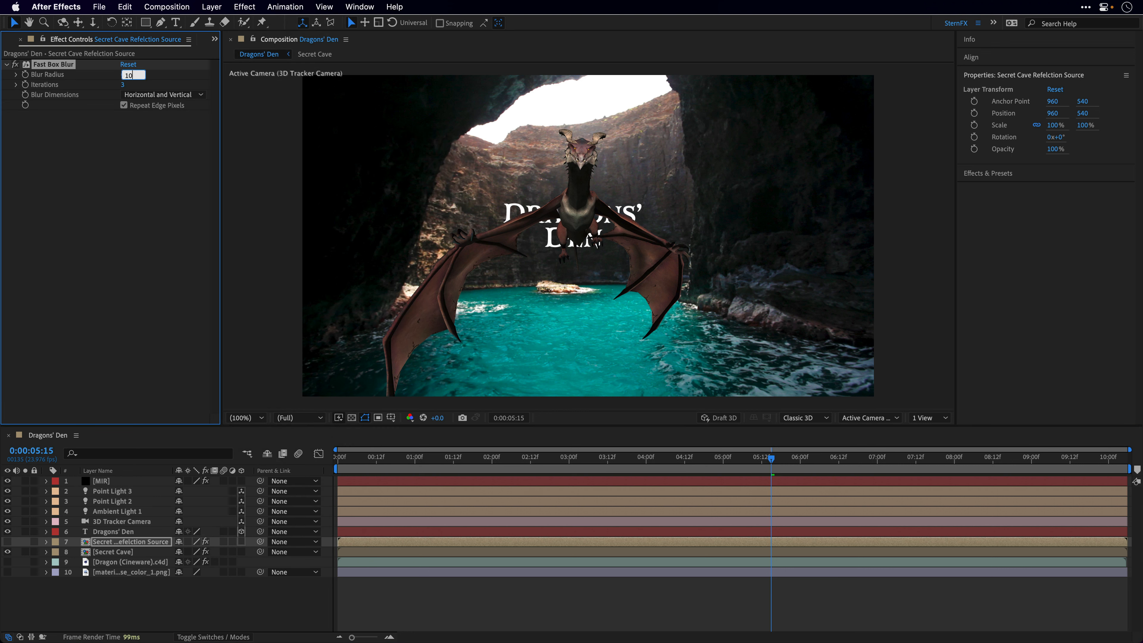
key("Return")
Step: Assign Secret Cave Refelction Source as the MIR layer's Custom Environment Map and set Reflectivity to 30%
left_click(106, 482)
left_click(140, 306)
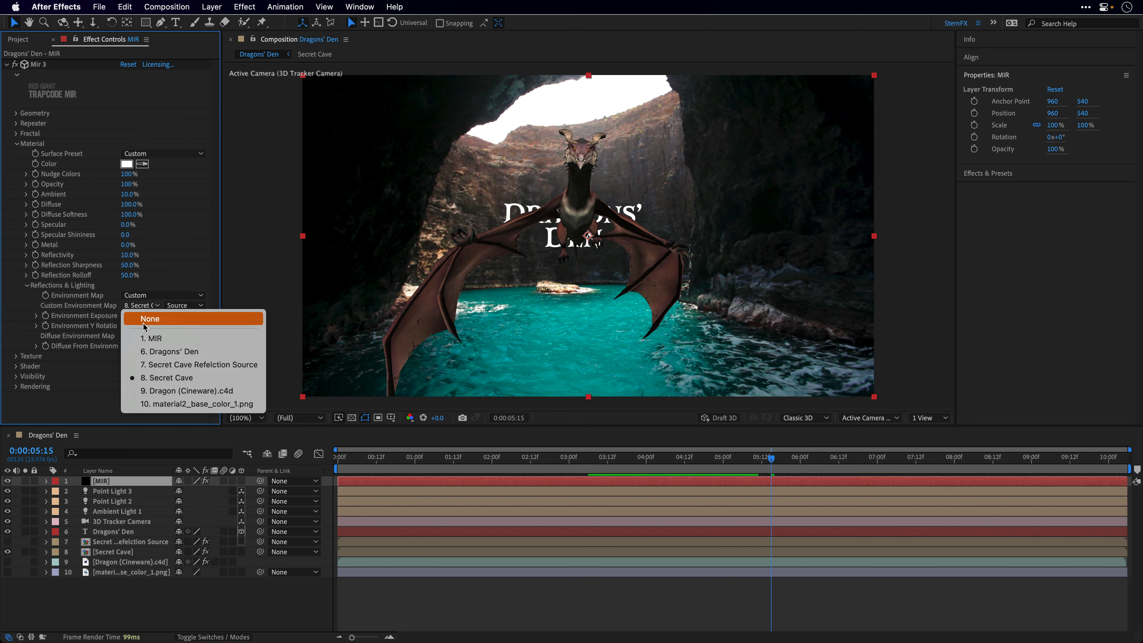
left_click(153, 367)
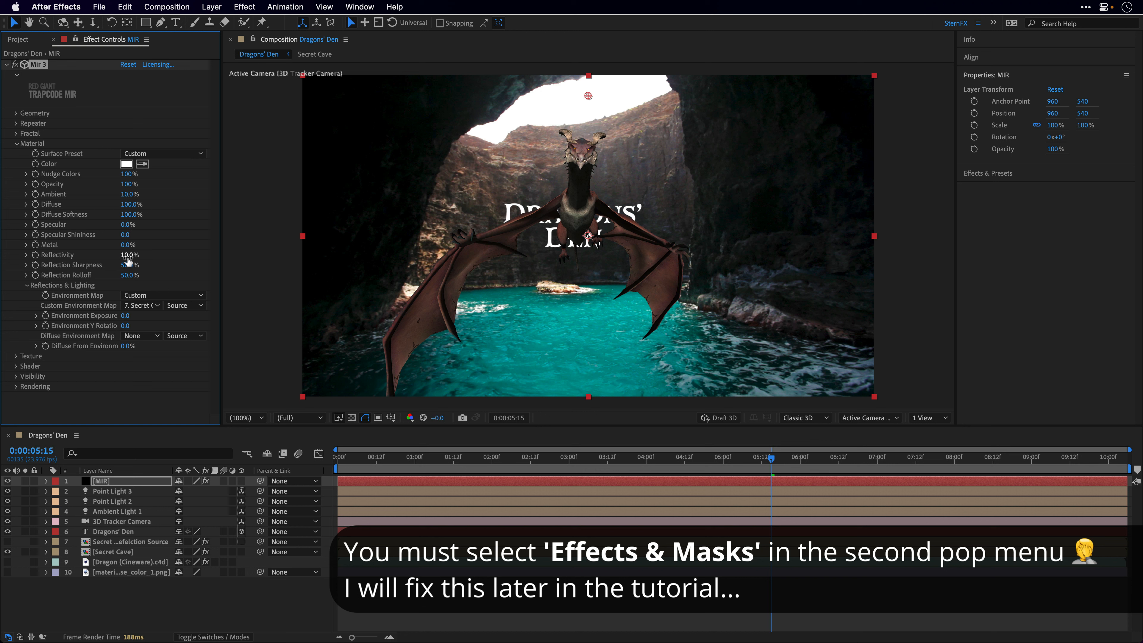
left_click_drag(127, 259, 139, 256)
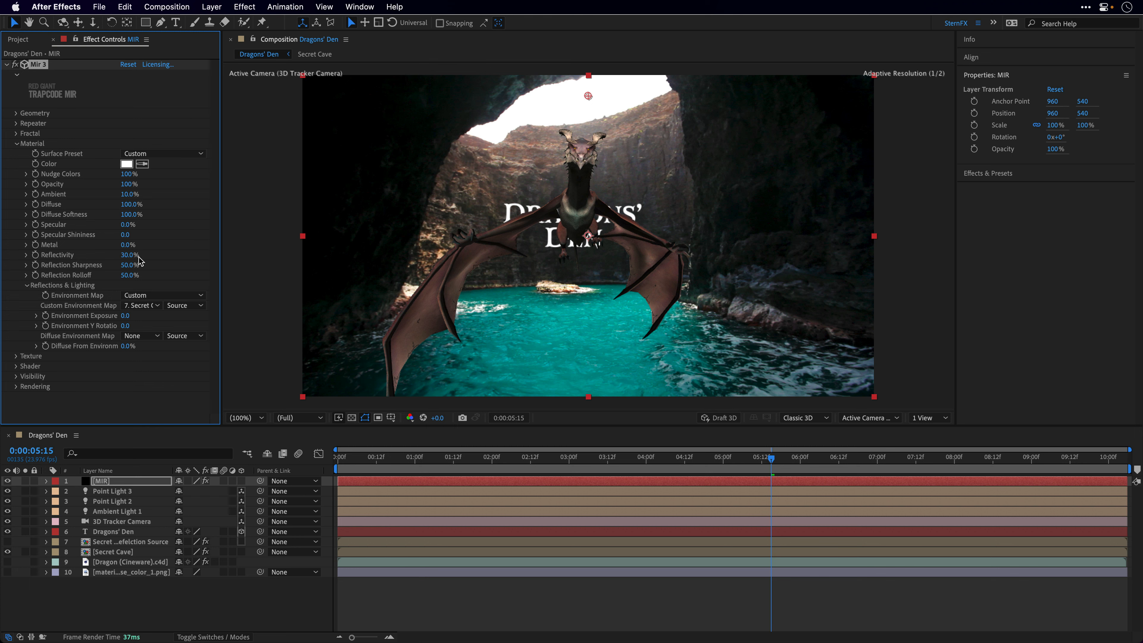
Step: Check the dragon's reflections at 0:00:04:11, collapse the Material settings and preview the animation from the beginning
left_click_drag(698, 461, 682, 480)
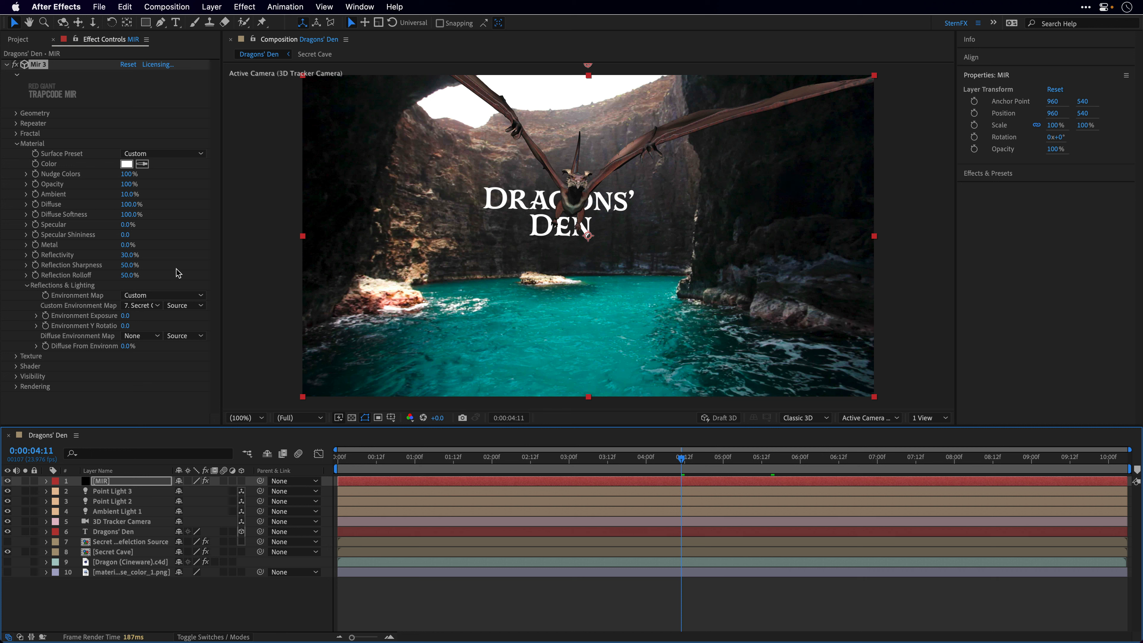
left_click(16, 147)
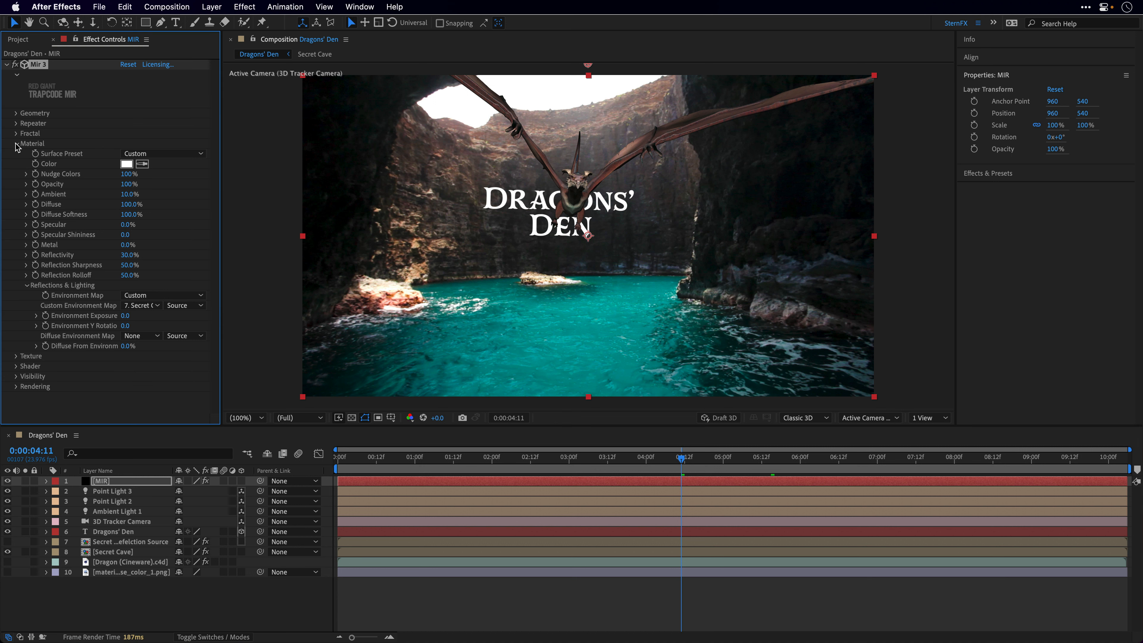
left_click(16, 143)
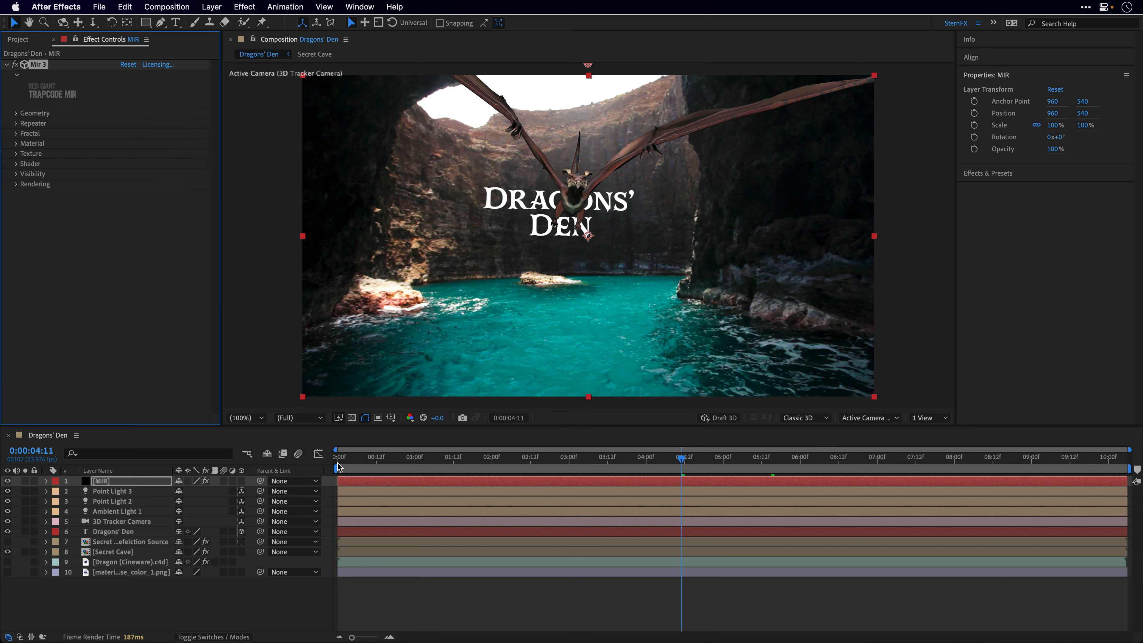
left_click(337, 461)
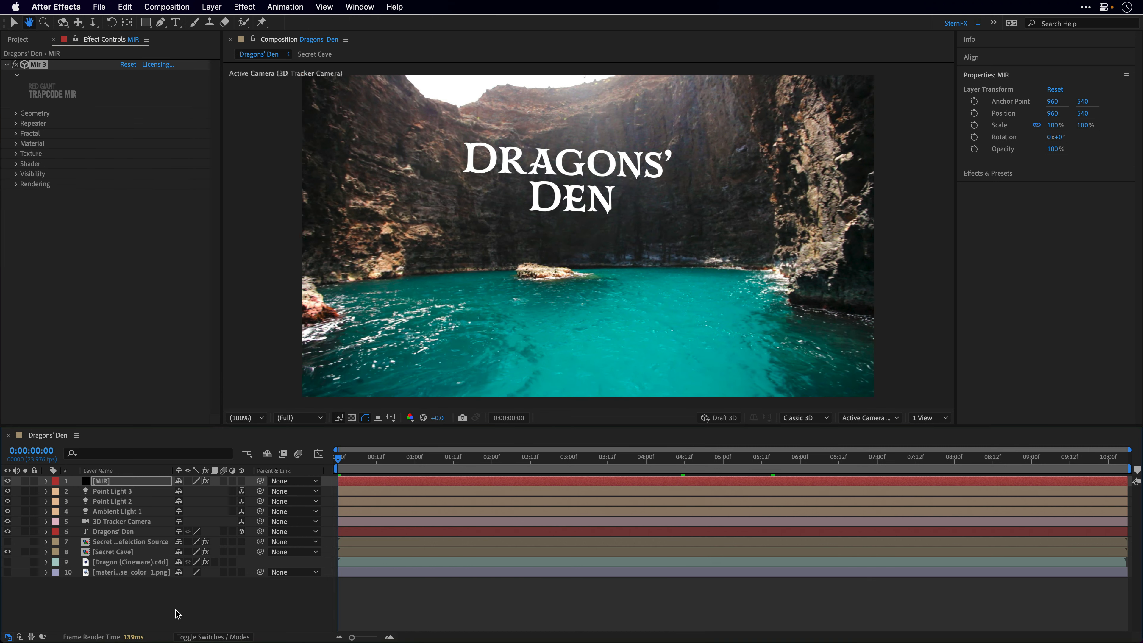
key("space")
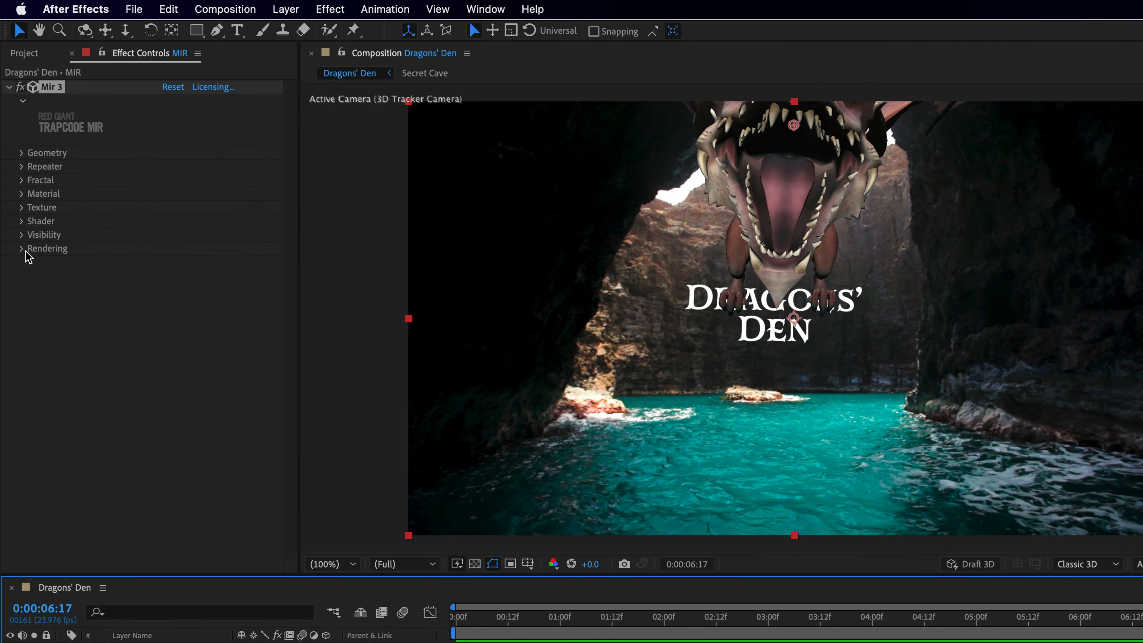
Step: Set Supersample to 16x in Mir 3's Rendering settings and return the current time to 0:00:00:00
left_click(22, 250)
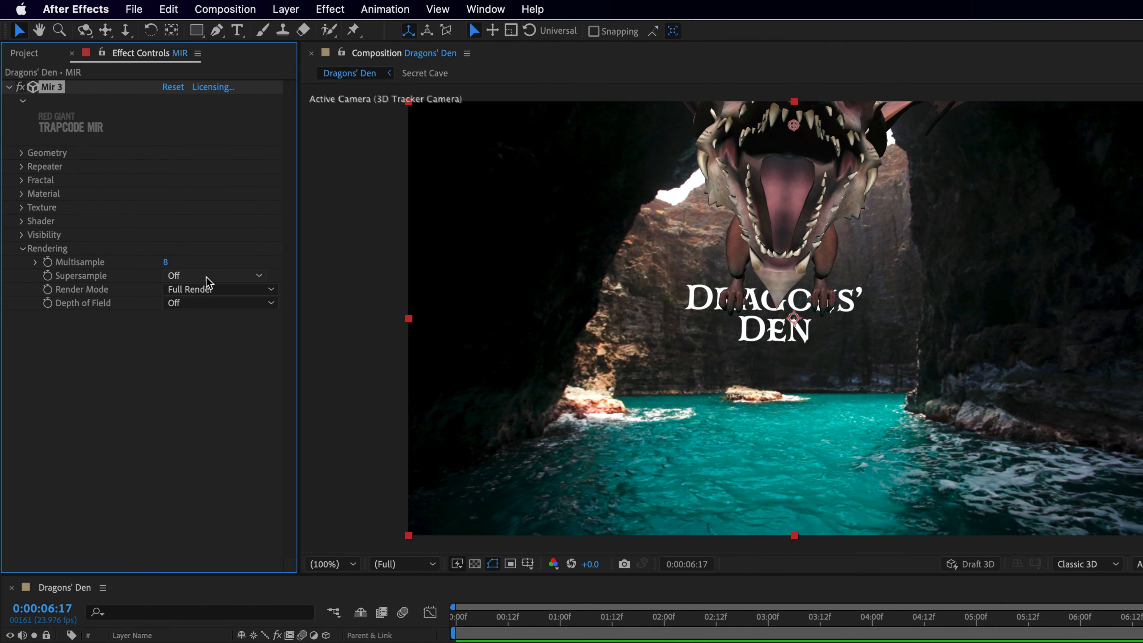
left_click(215, 275)
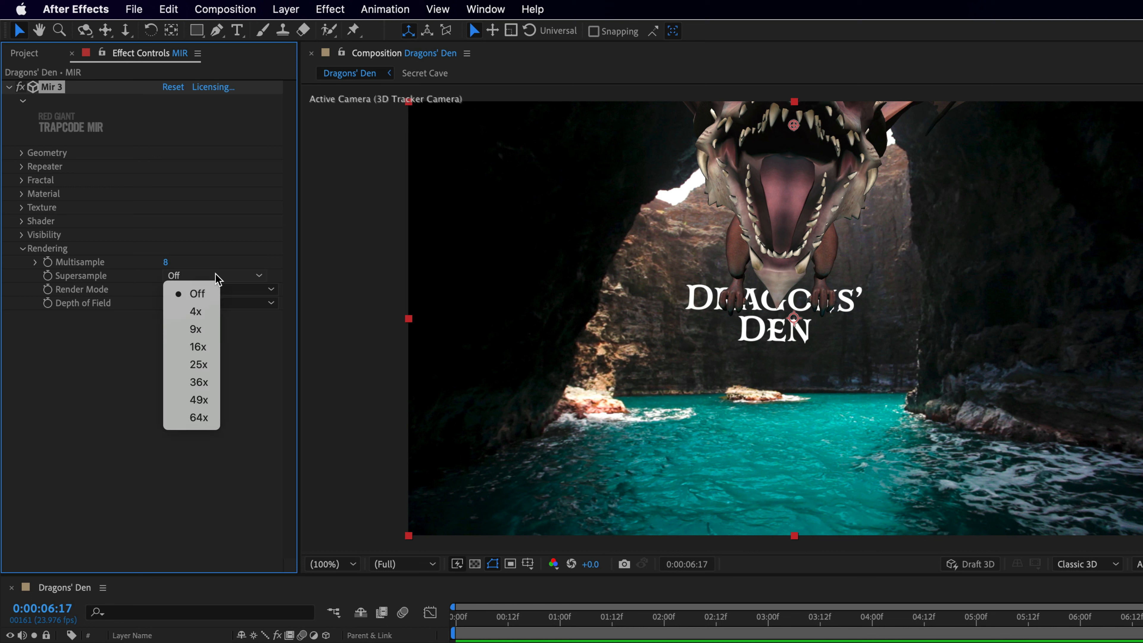
left_click(205, 348)
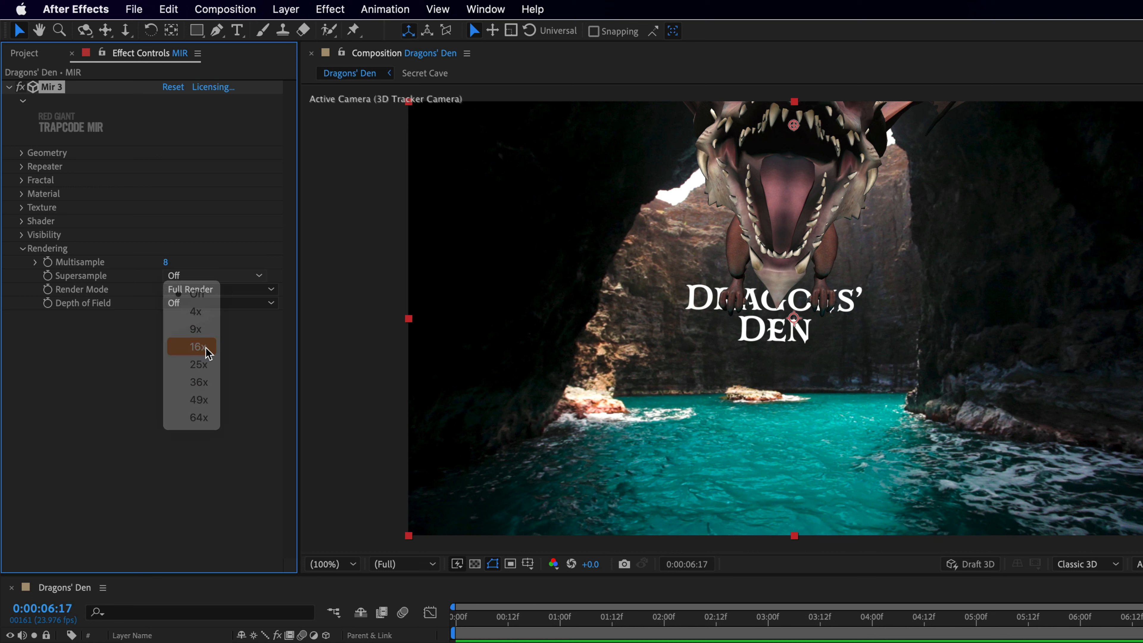
left_click_drag(1056, 630, 452, 628)
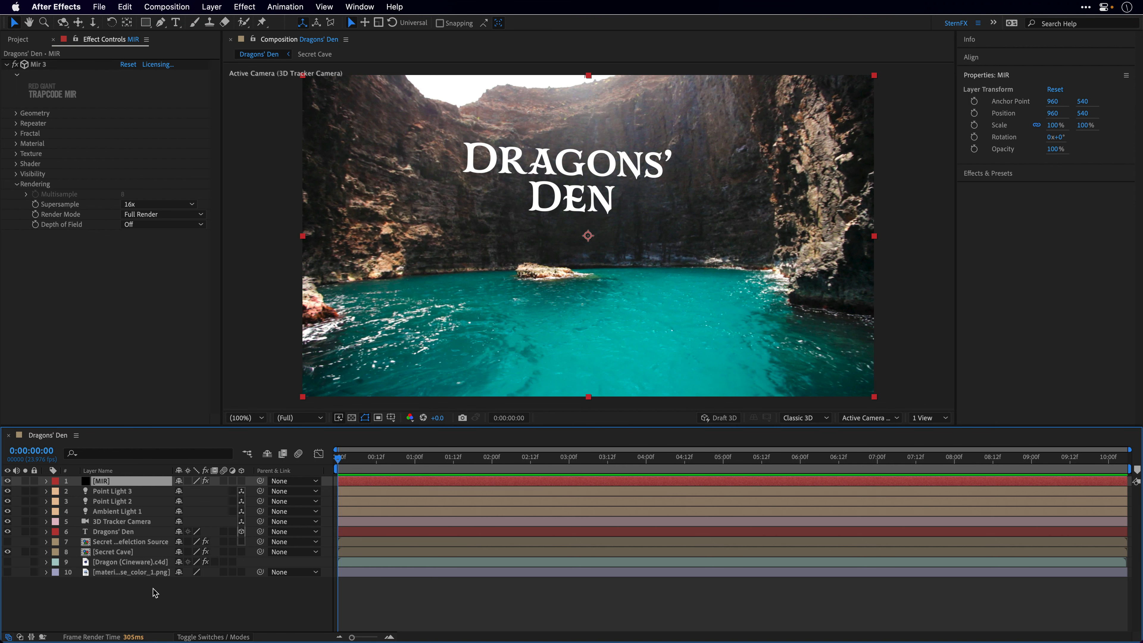
Step: Create masks from the Dragons' Den text layer
left_click(100, 535)
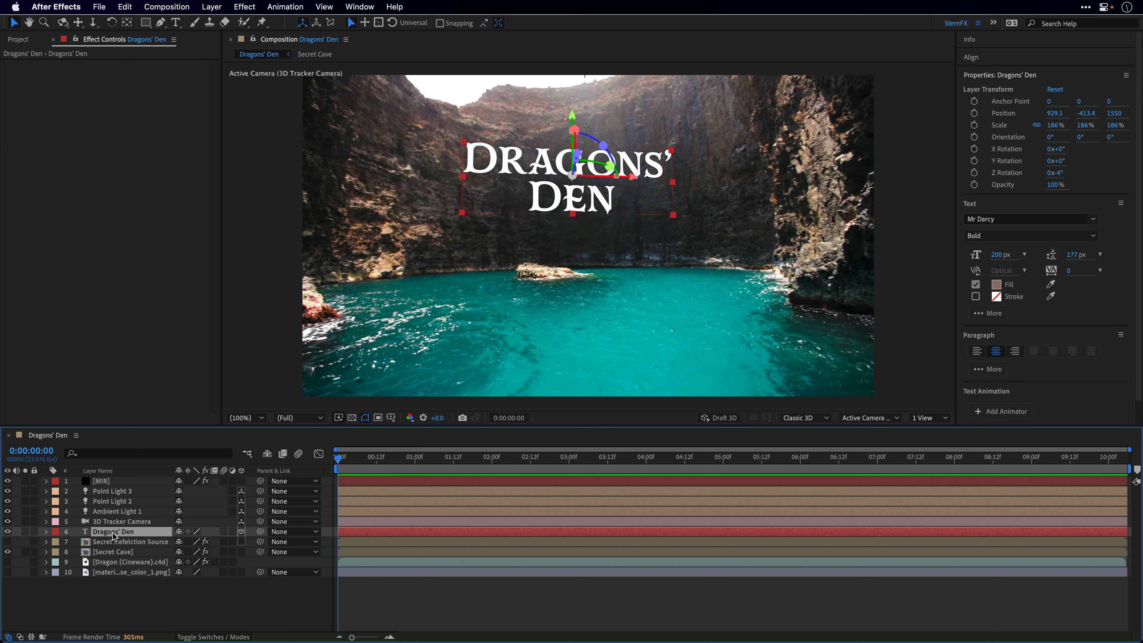
right_click(115, 534)
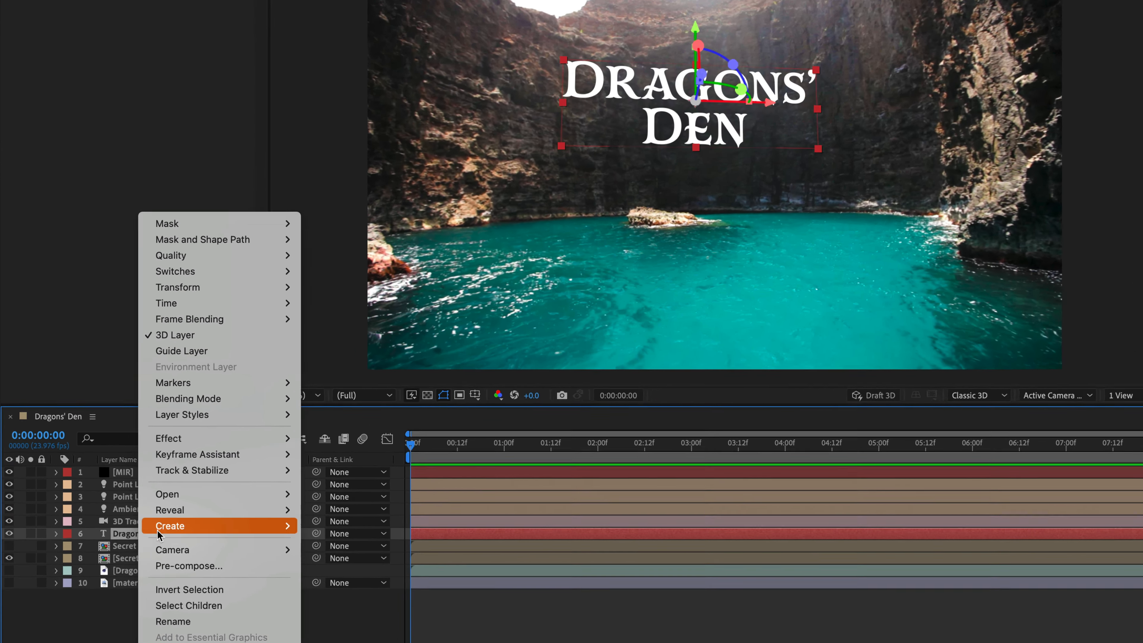
mouse_move(162, 525)
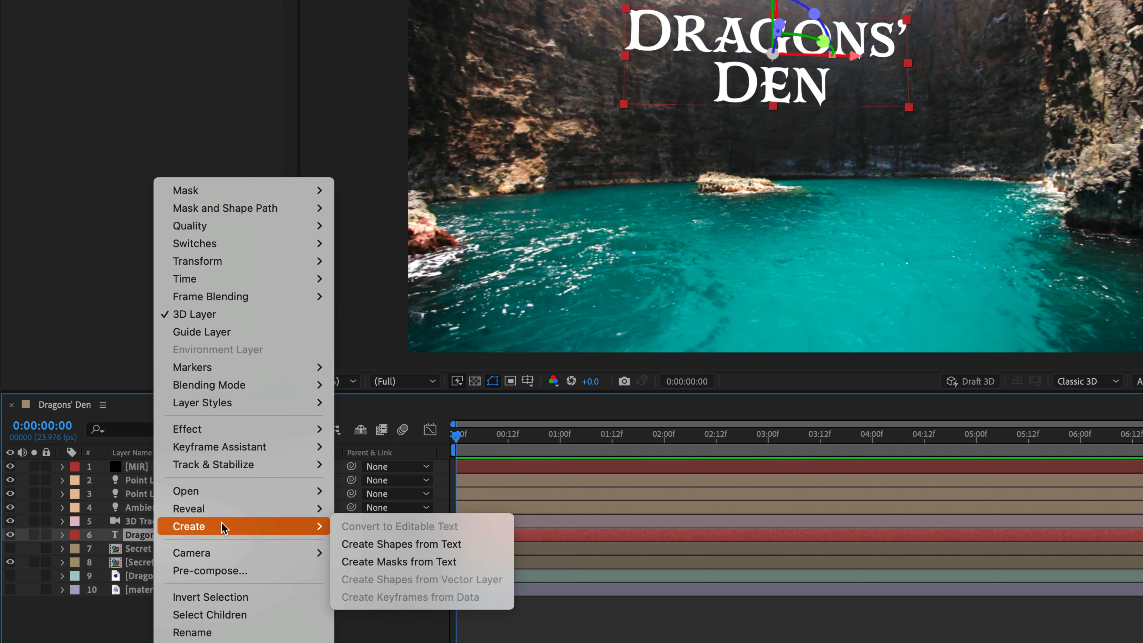
left_click(374, 563)
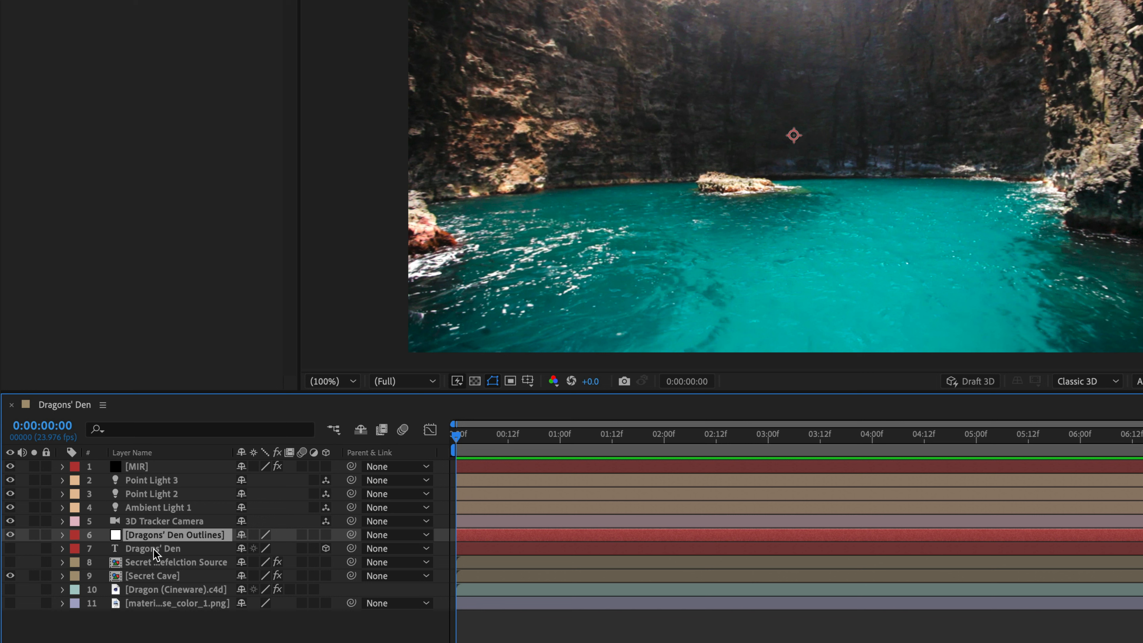
Step: Try making the Dragons' Den Outlines layer 3D and moving it down to about Y 999, and revert it to 2D
left_click(325, 536)
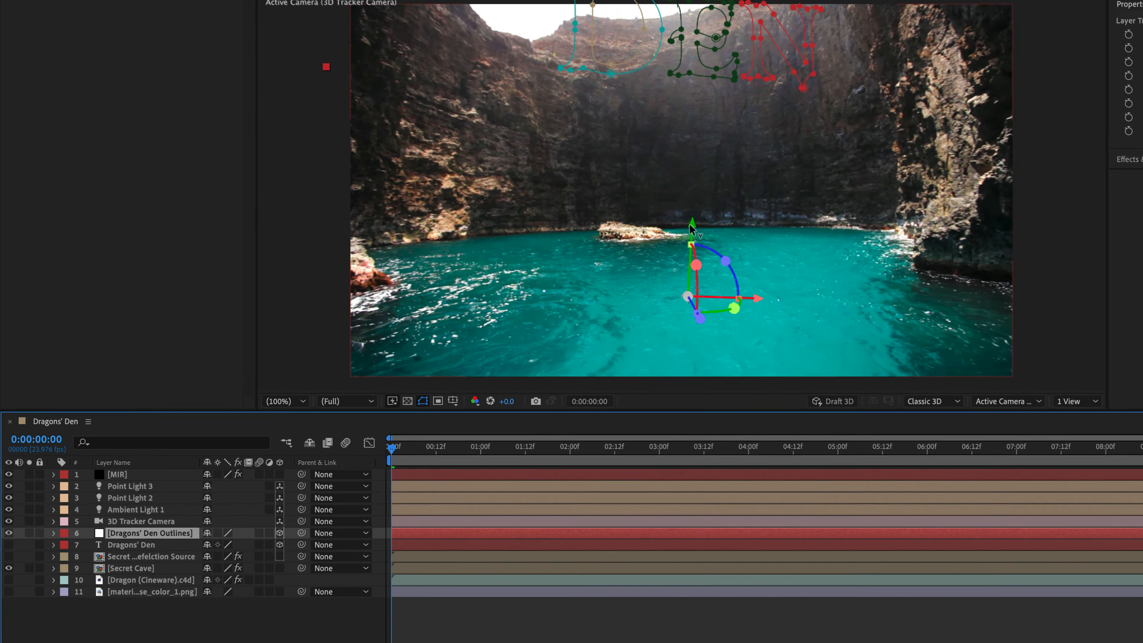
left_click_drag(690, 230, 689, 408)
left_click_drag(594, 423, 594, 423)
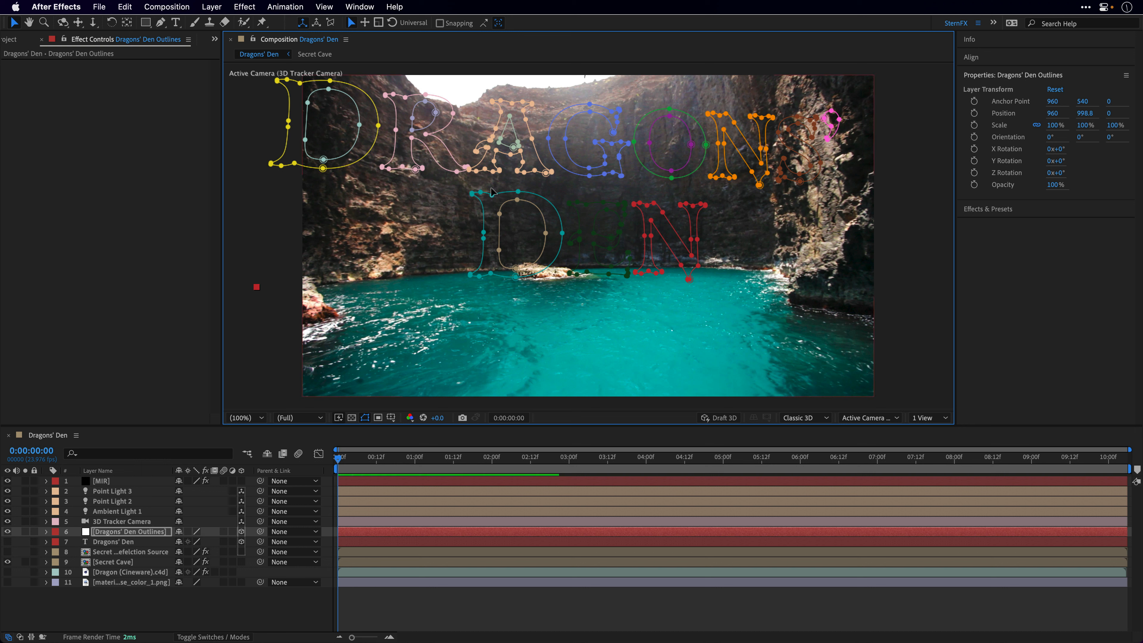
left_click(241, 531)
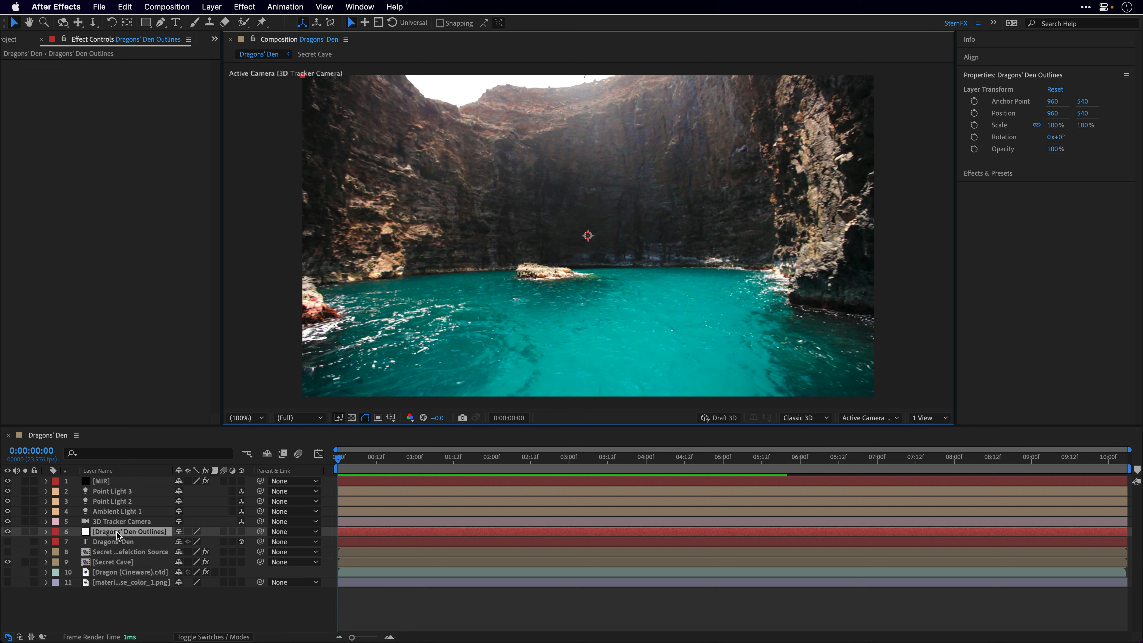
Step: Apply Trapcode Tao to the Dragons' Den Outlines layer and turn off Generate Path in its Path Generator settings
left_click(246, 6)
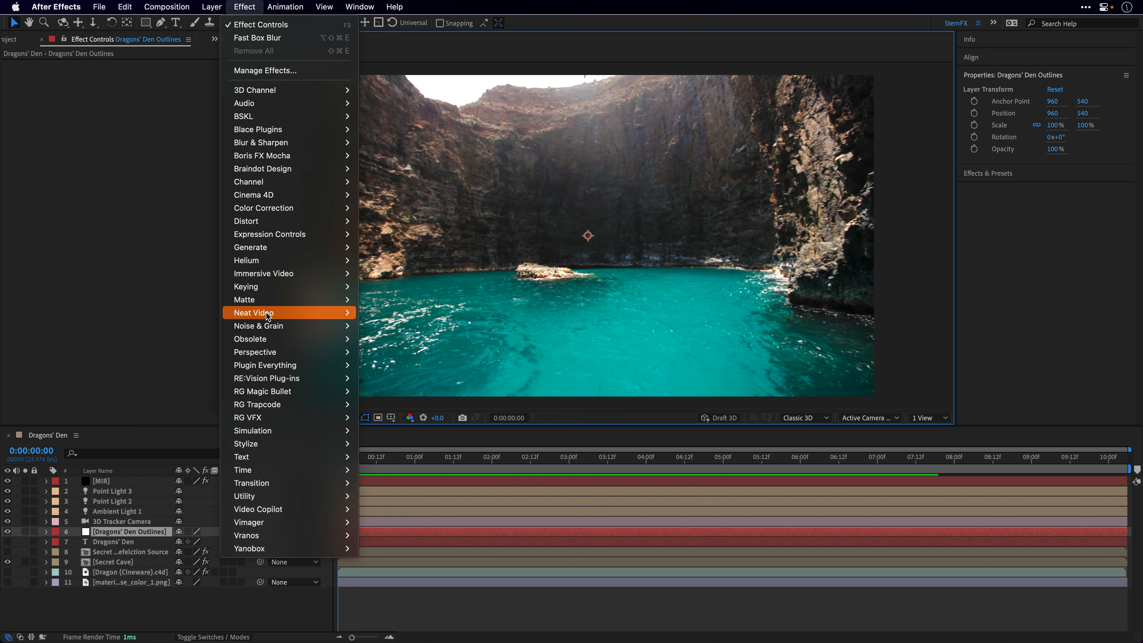
mouse_move(273, 410)
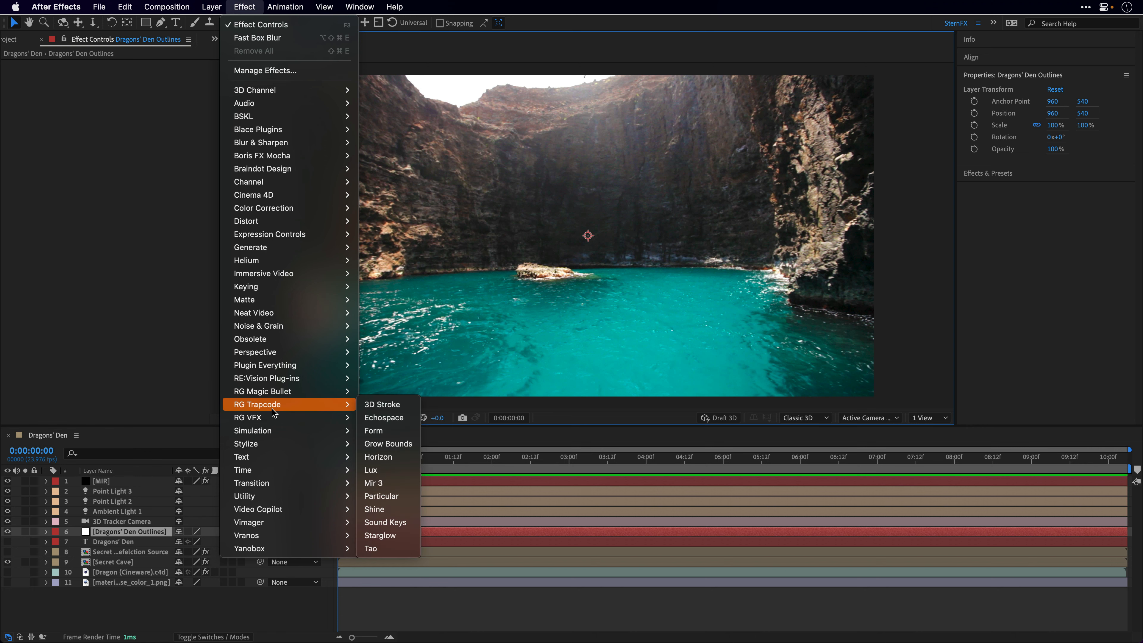
left_click(372, 549)
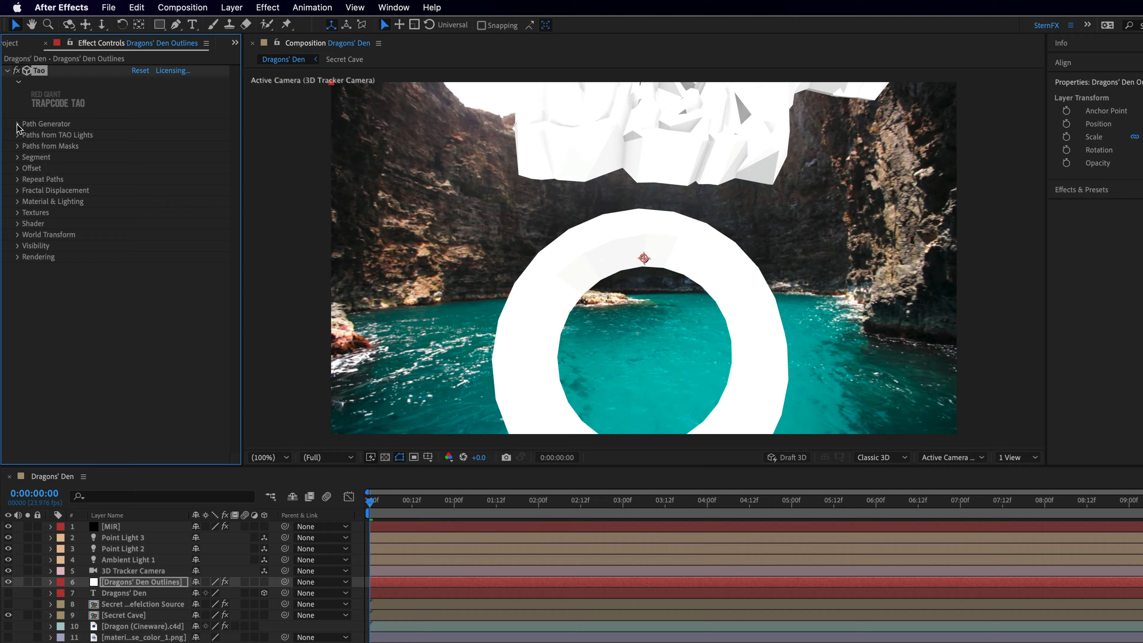
left_click(16, 113)
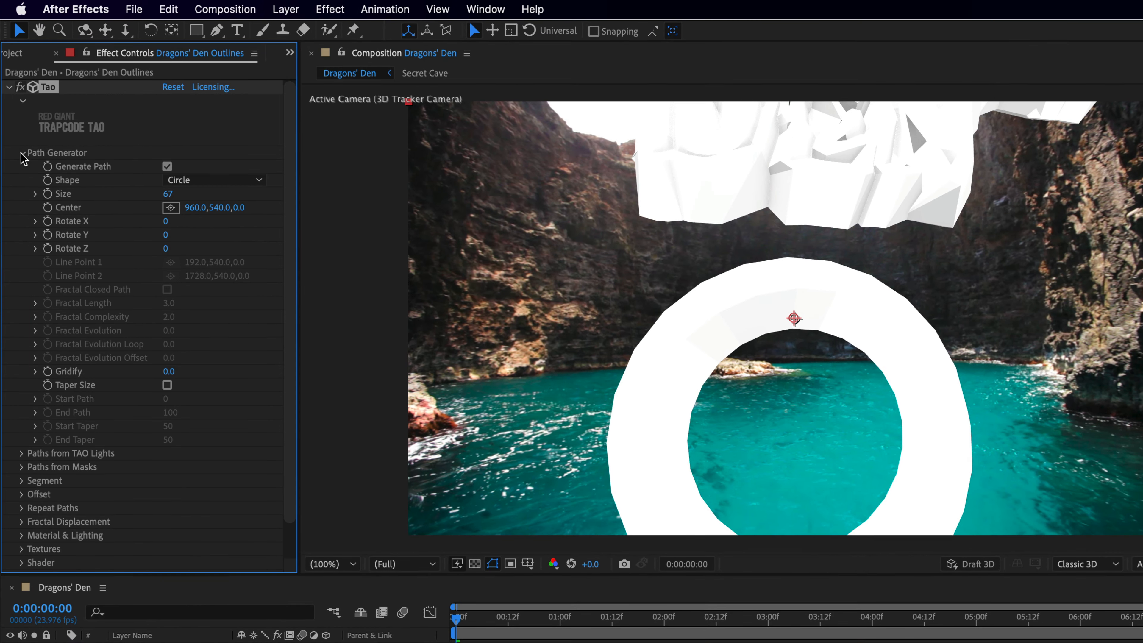
left_click(167, 167)
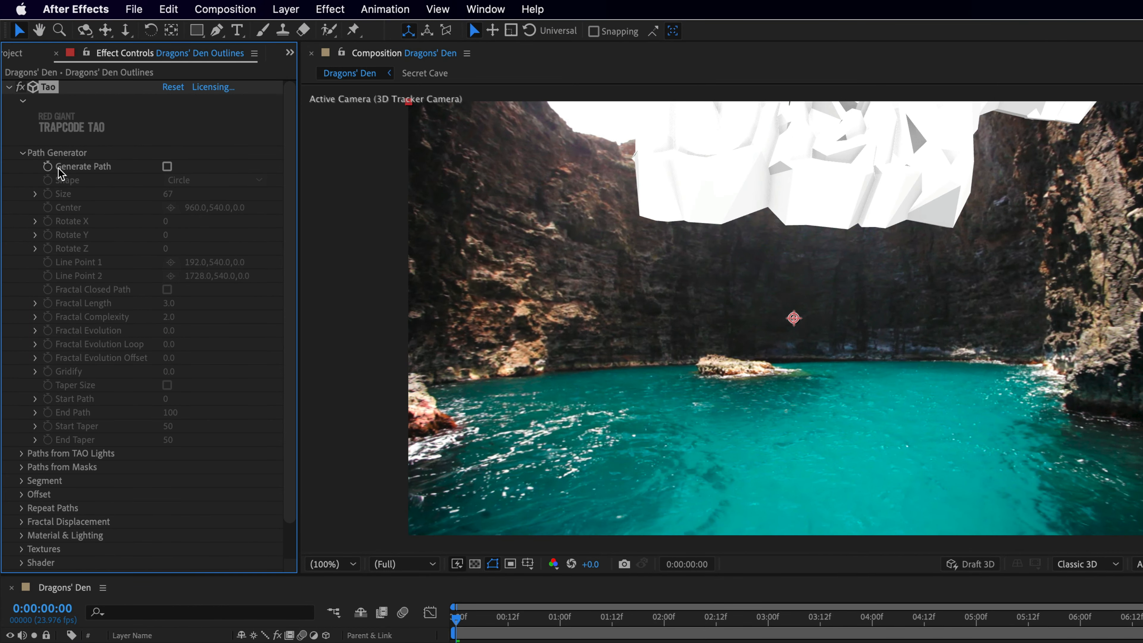
left_click(22, 154)
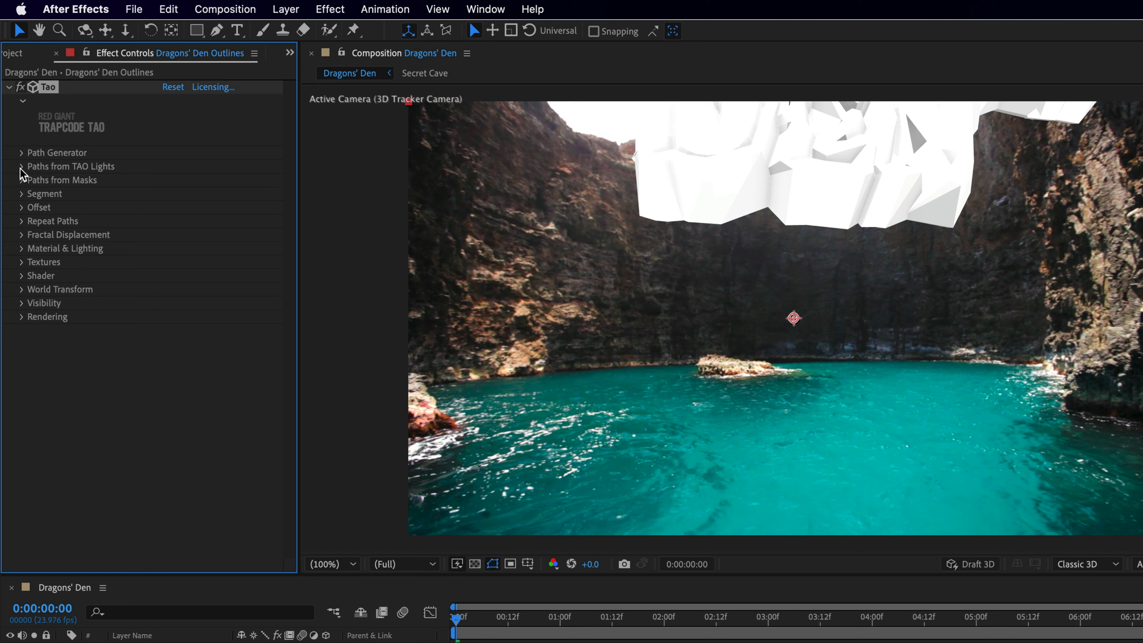
Step: At 0:00:04:06, set Tao's Paths from Masks position to 1100, 540, 1650
left_click(22, 166)
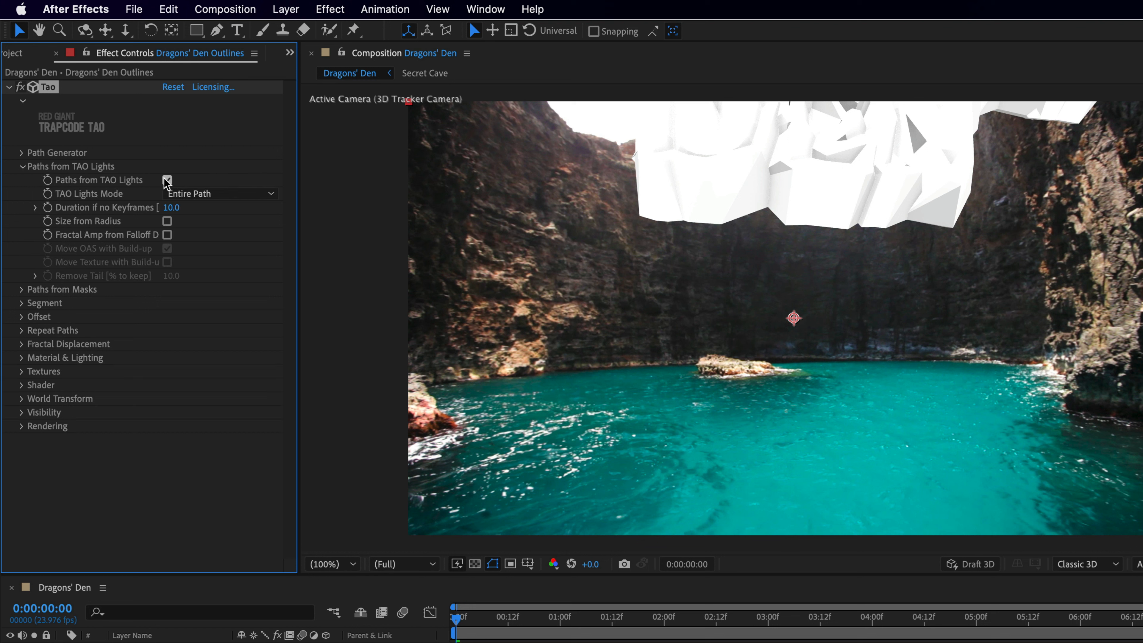
left_click(22, 166)
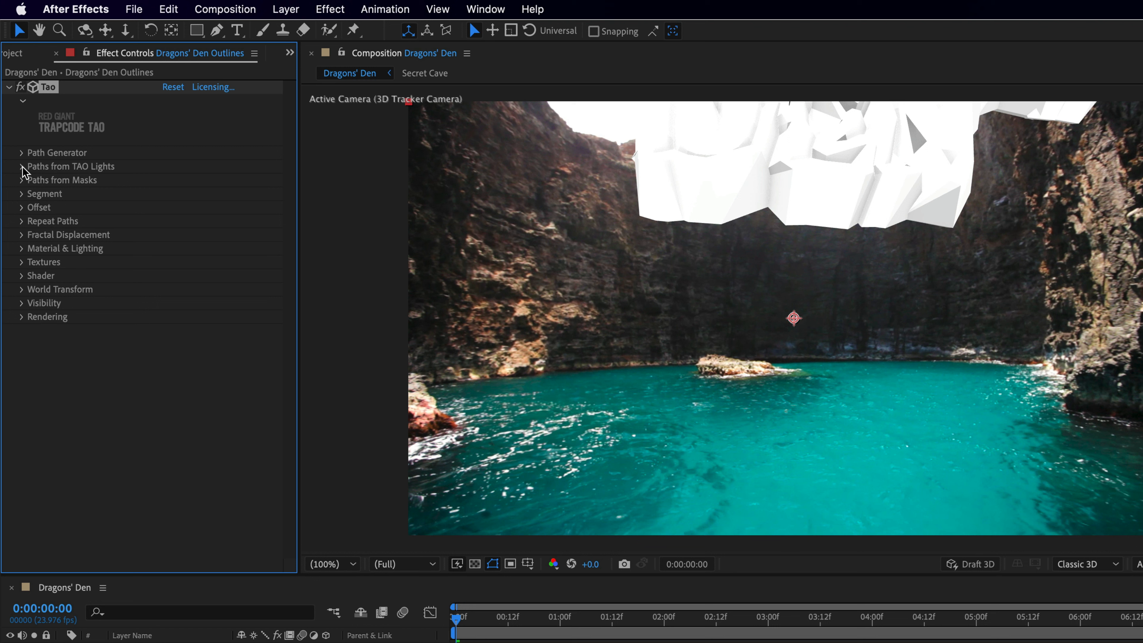
left_click(22, 181)
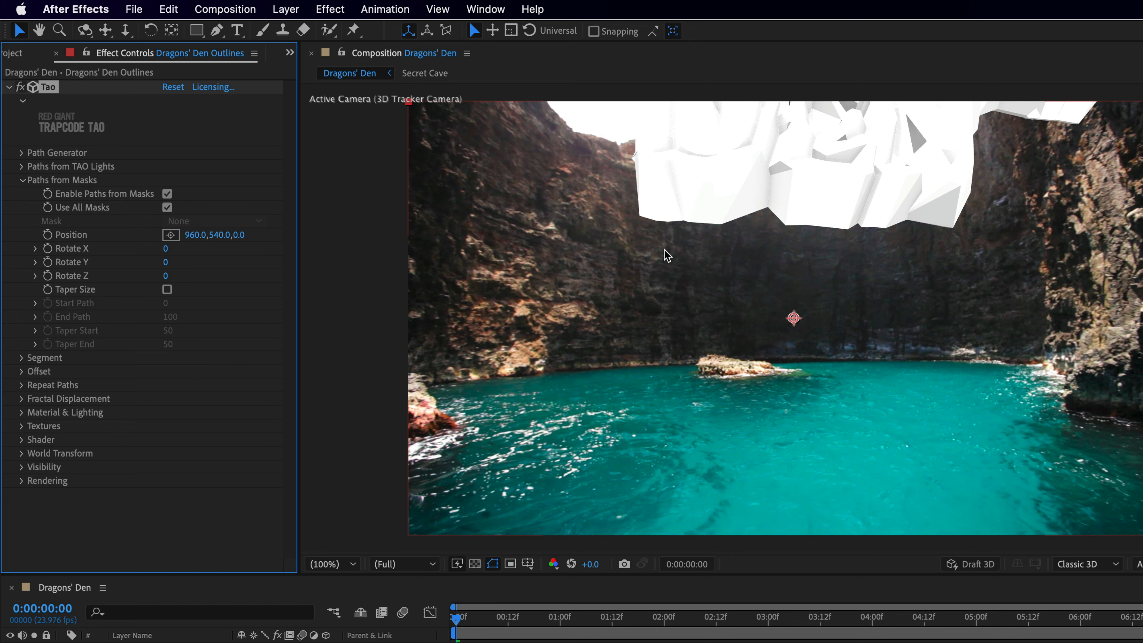
left_click_drag(460, 619, 900, 630)
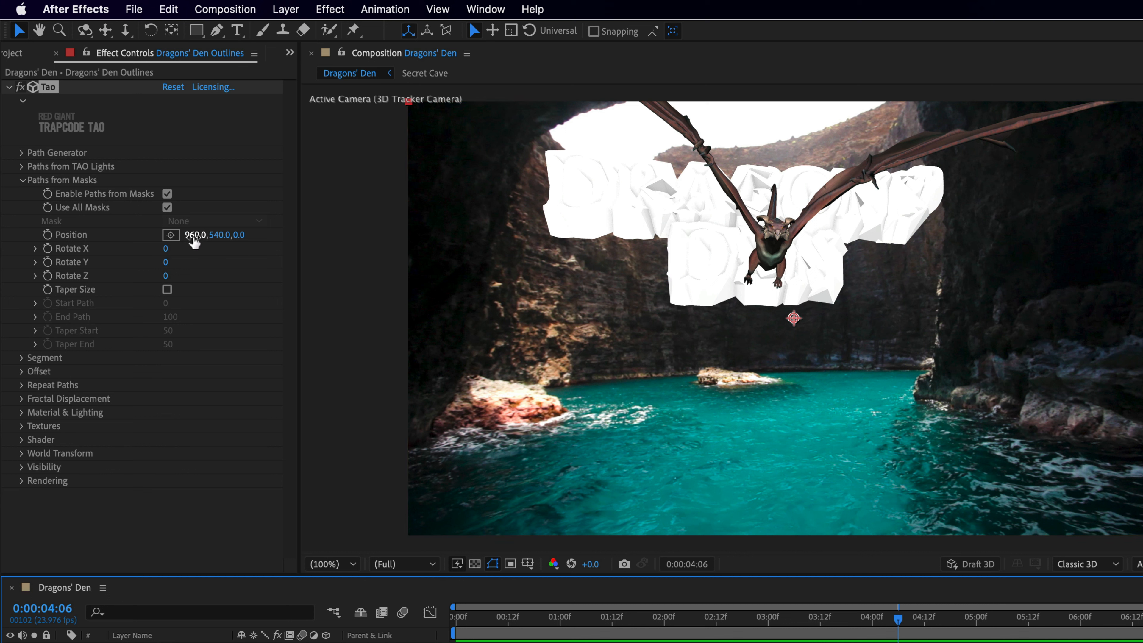
left_click_drag(194, 241, 302, 233)
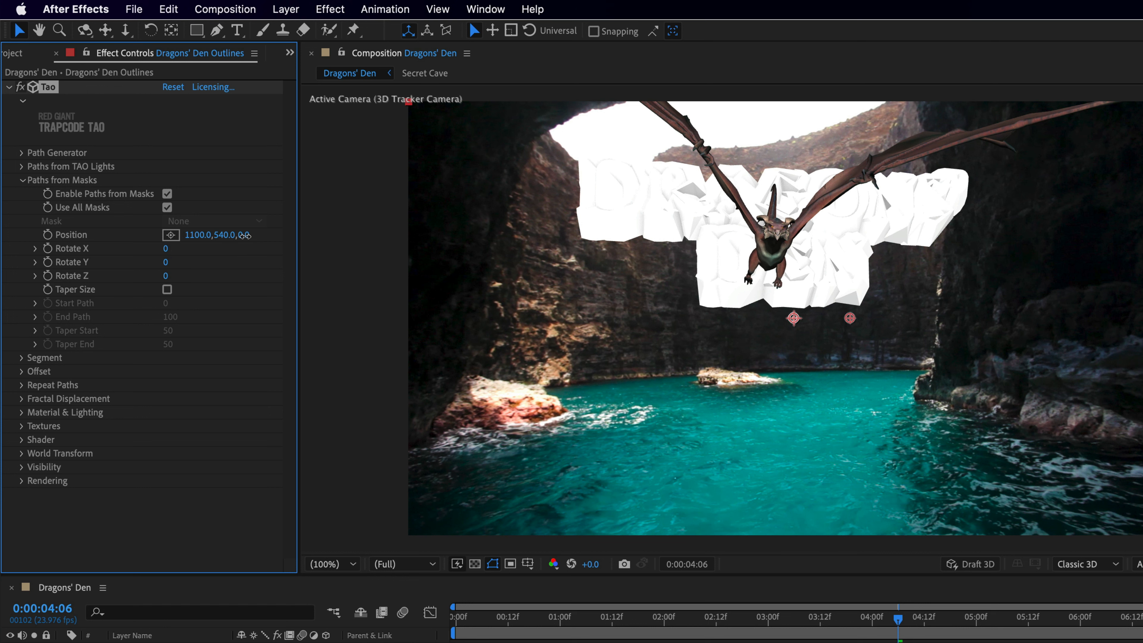
left_click_drag(244, 235, 1140, 234)
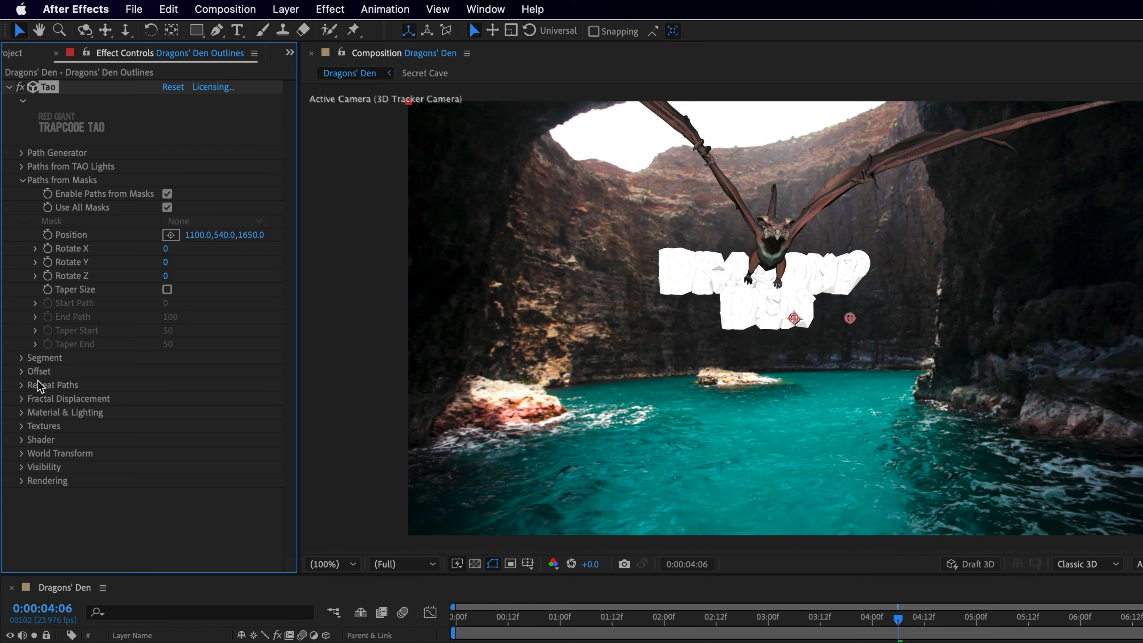
Step: In Tao's Segment settings, set Segments to 408, Size to 40 and Size X to 34
left_click(21, 358)
scroll(32, 365, "down", 3)
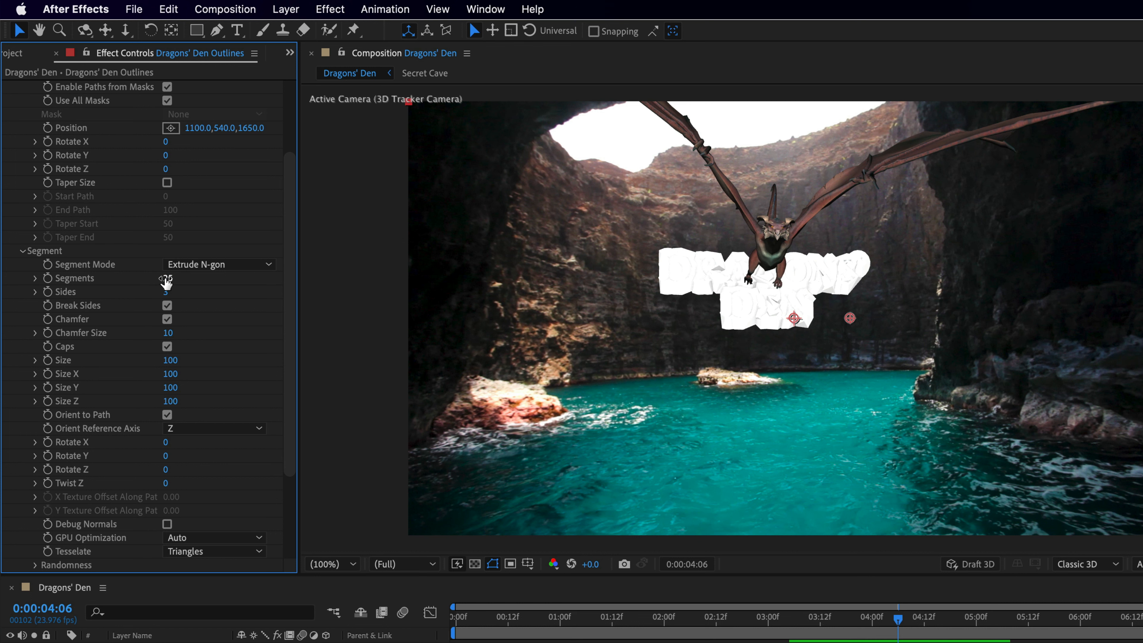
left_click_drag(165, 277, 565, 276)
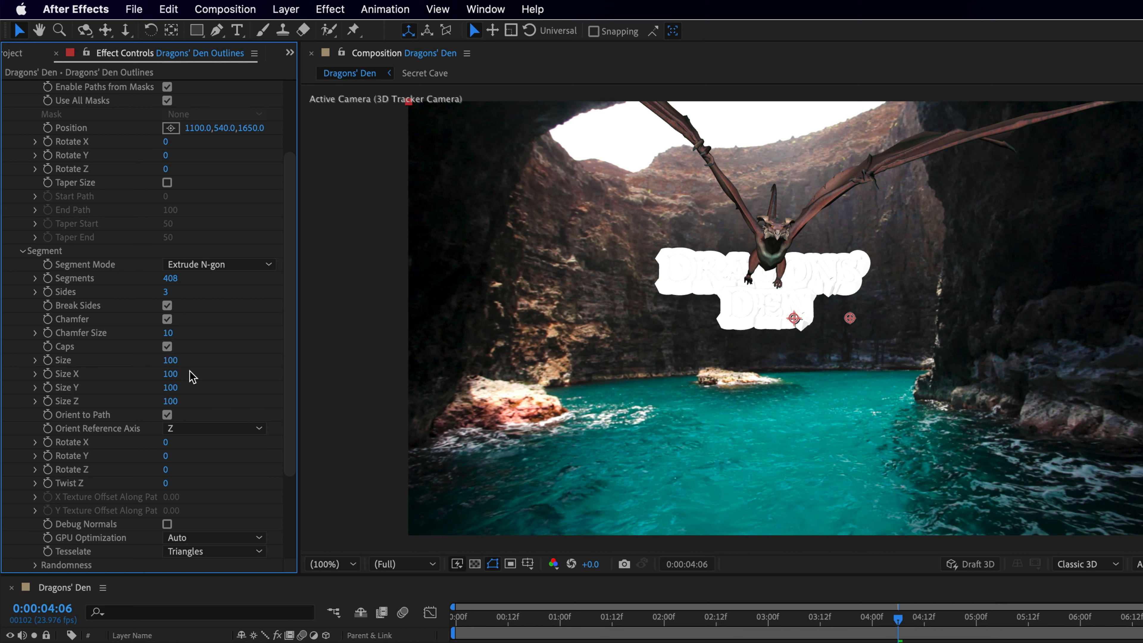
left_click(169, 361)
type("40")
key("Return")
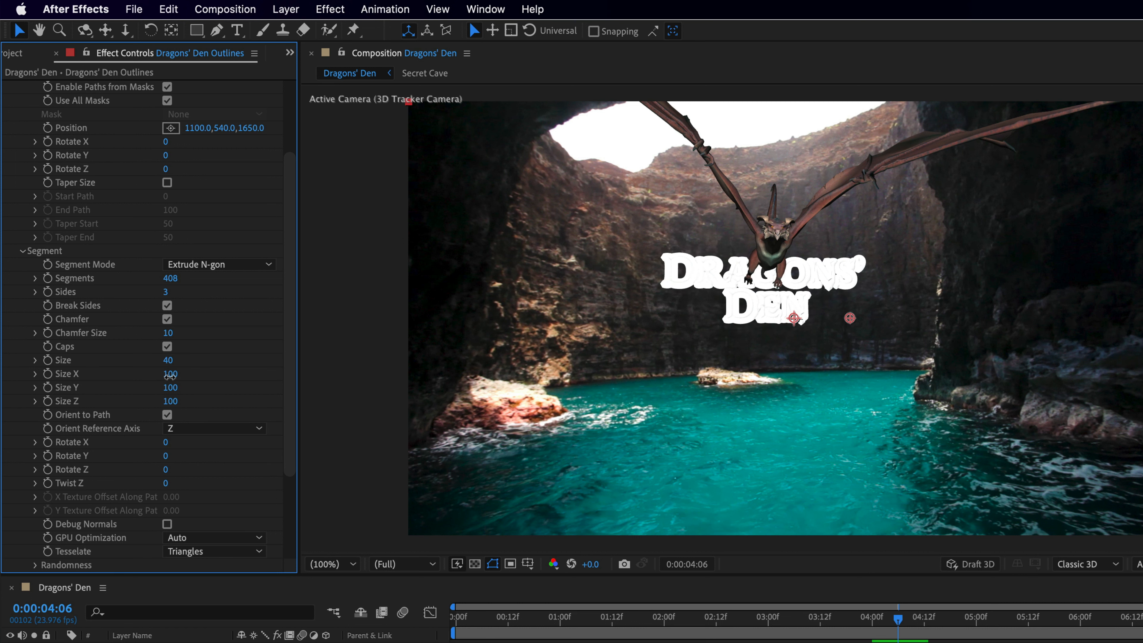
left_click_drag(170, 376, 124, 386)
Step: Preview the title animation from 0:00:00:00 and stop at 0:00:03:10
left_click_drag(897, 619, 542, 623)
key("Home")
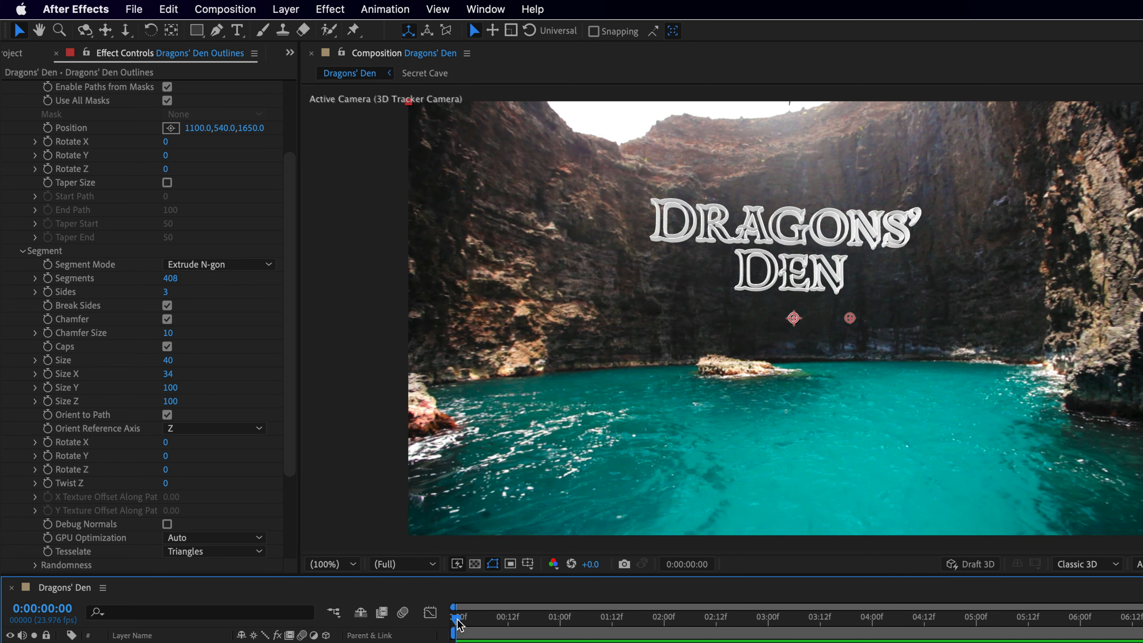
key("space")
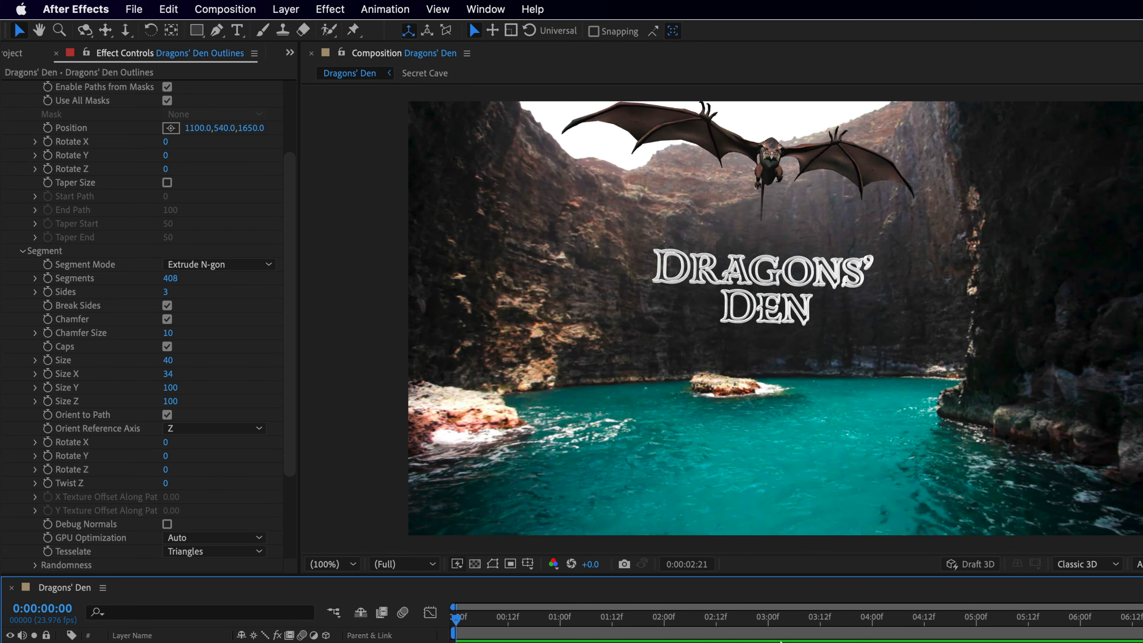
key("space")
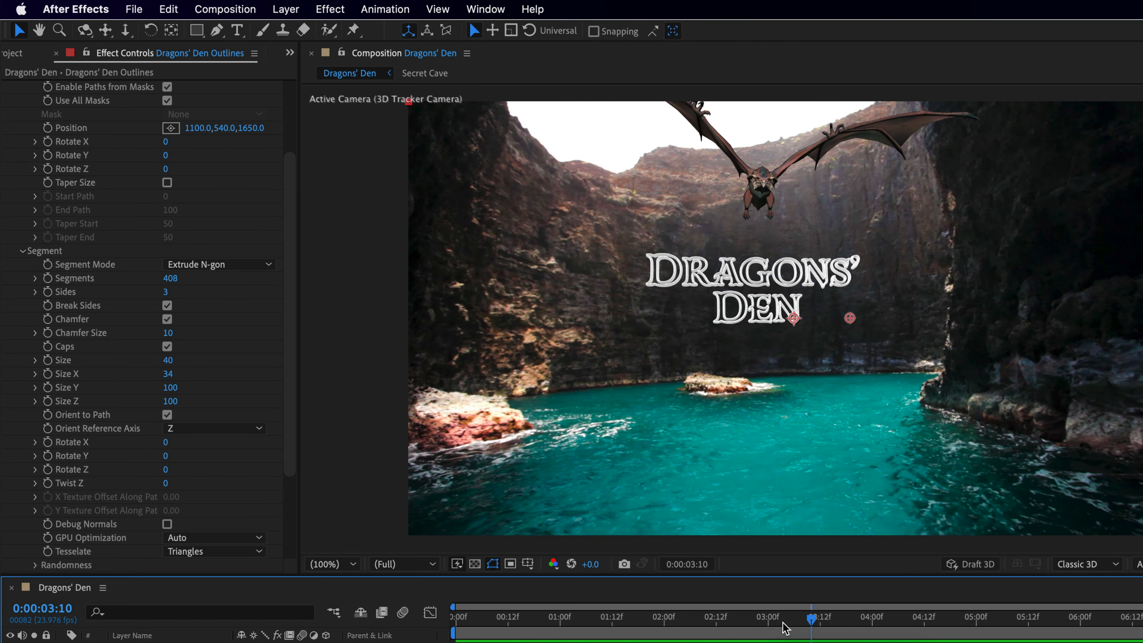
Step: Set Tao's Color Texture to the Secret Cave Refelction Source layer, using its Effects & Masks
left_click(23, 251)
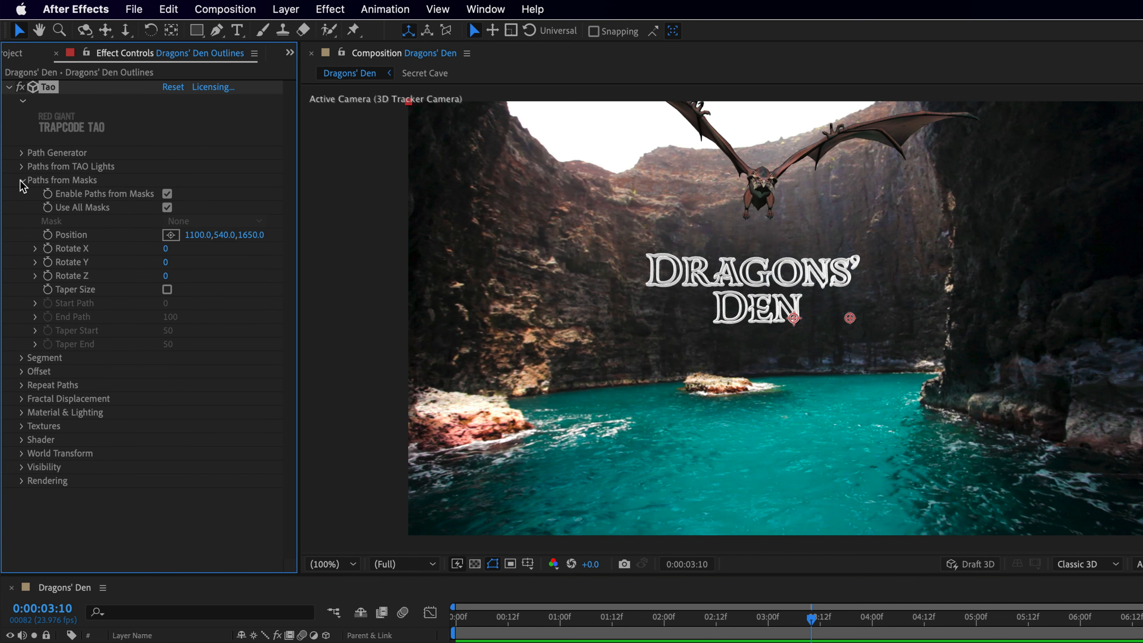
left_click(22, 181)
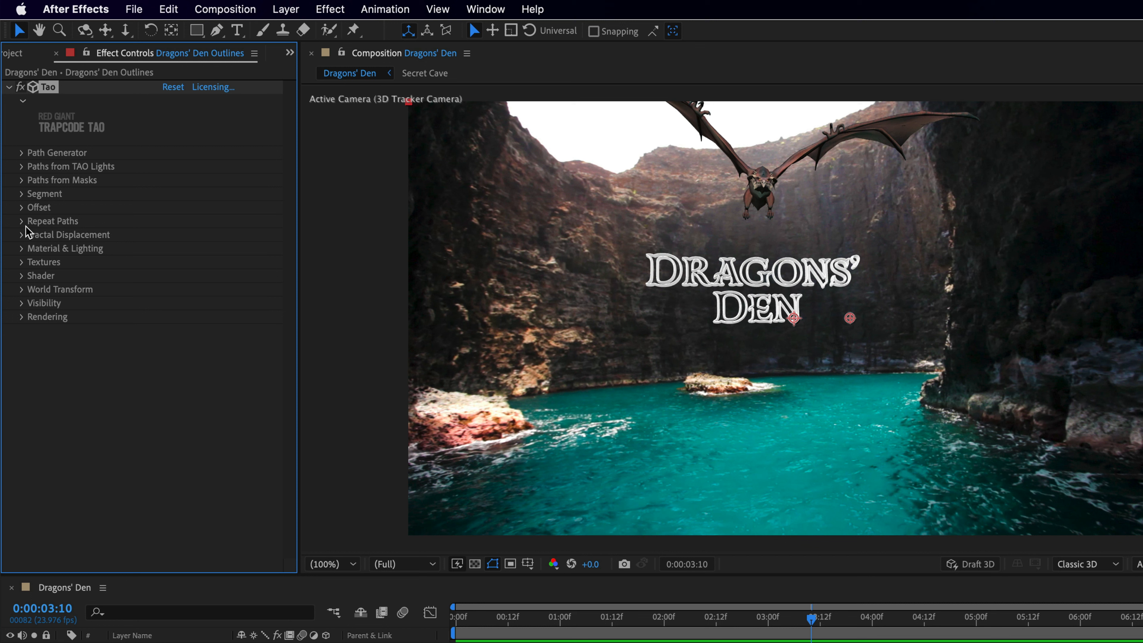
left_click(21, 261)
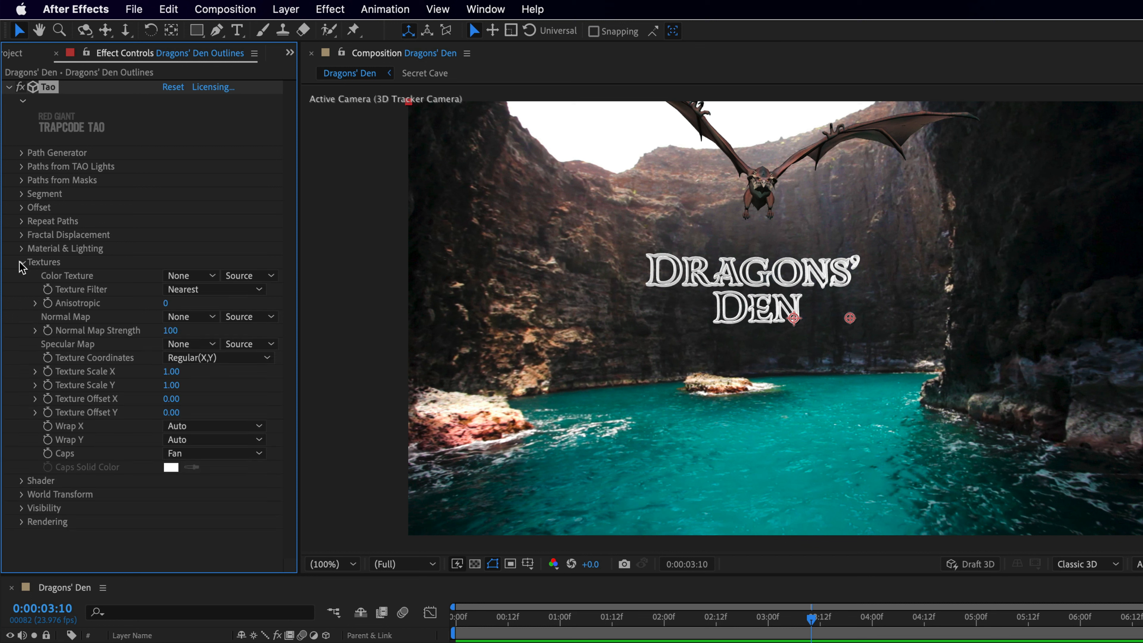
left_click(187, 274)
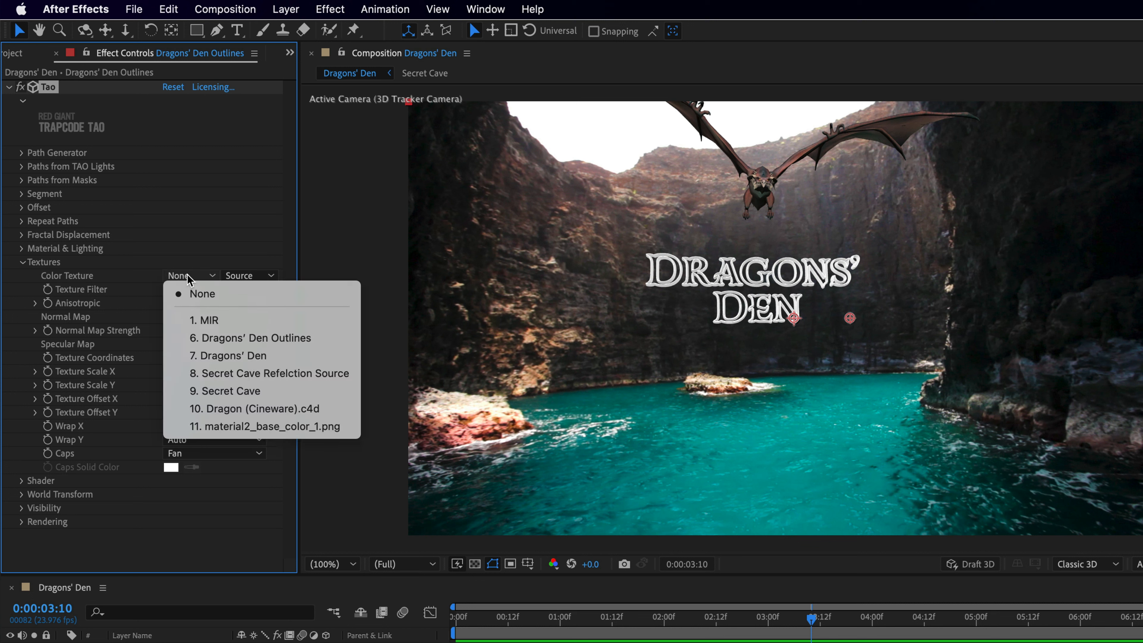
left_click(209, 377)
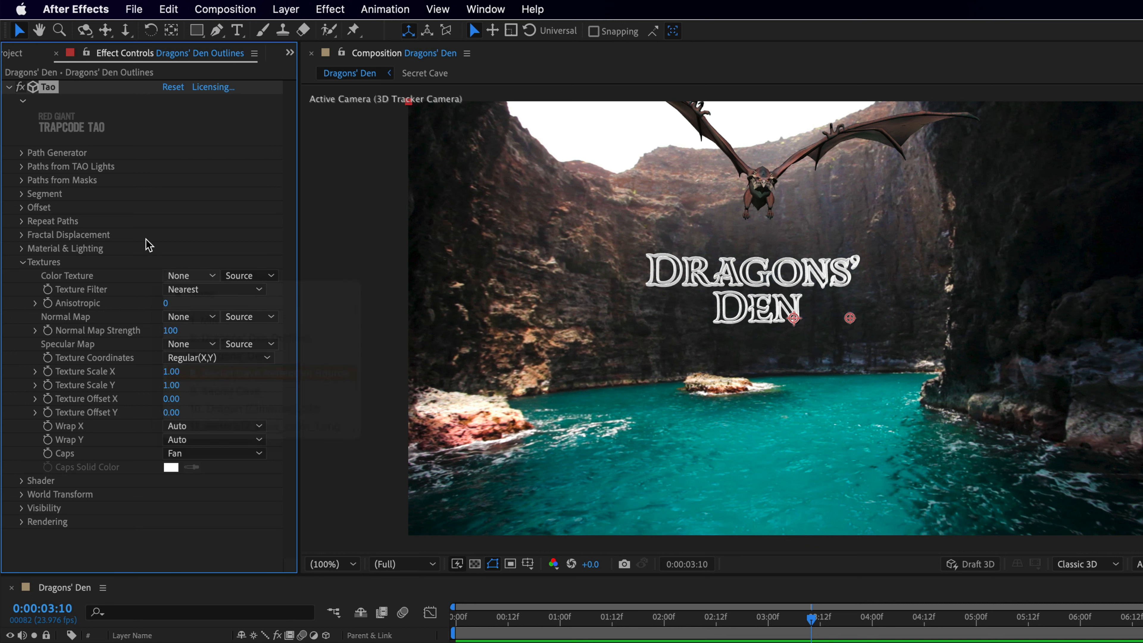
left_click(247, 276)
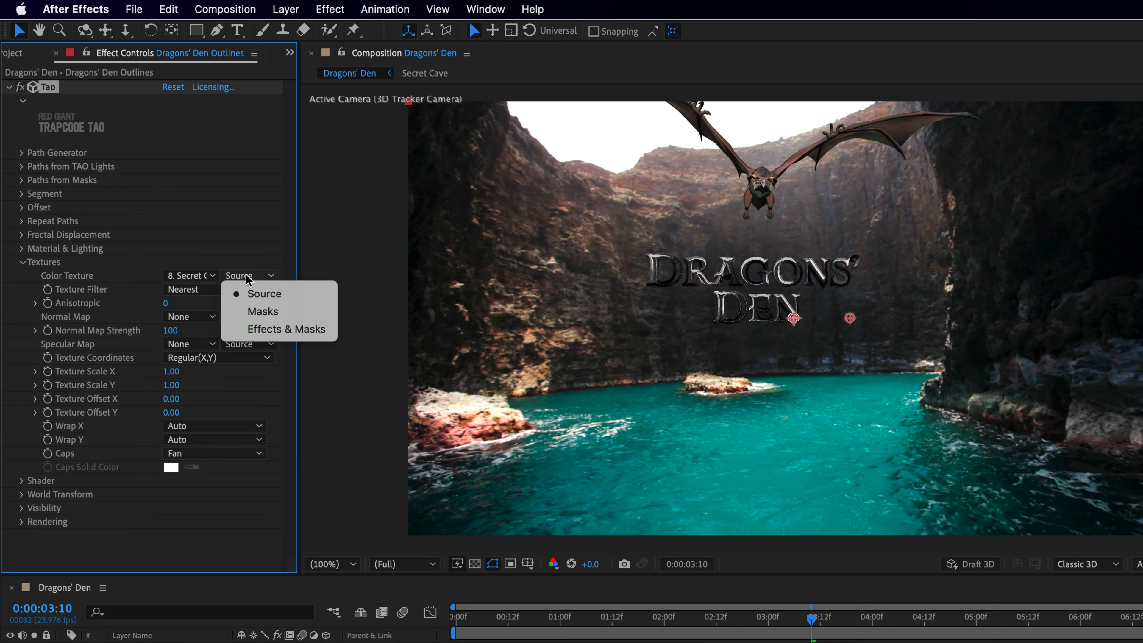
left_click(252, 332)
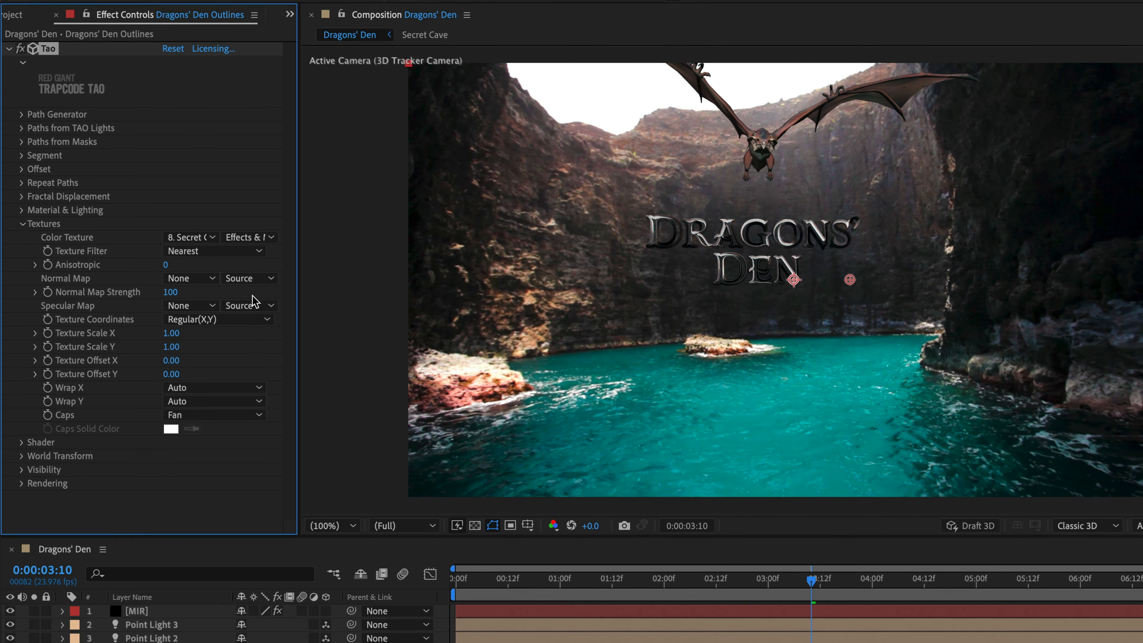
Step: Switch the MIR layer's Texture Layer source to Effects & Masks and hide the Secret Cave Refelction Source layer again
left_click(142, 609)
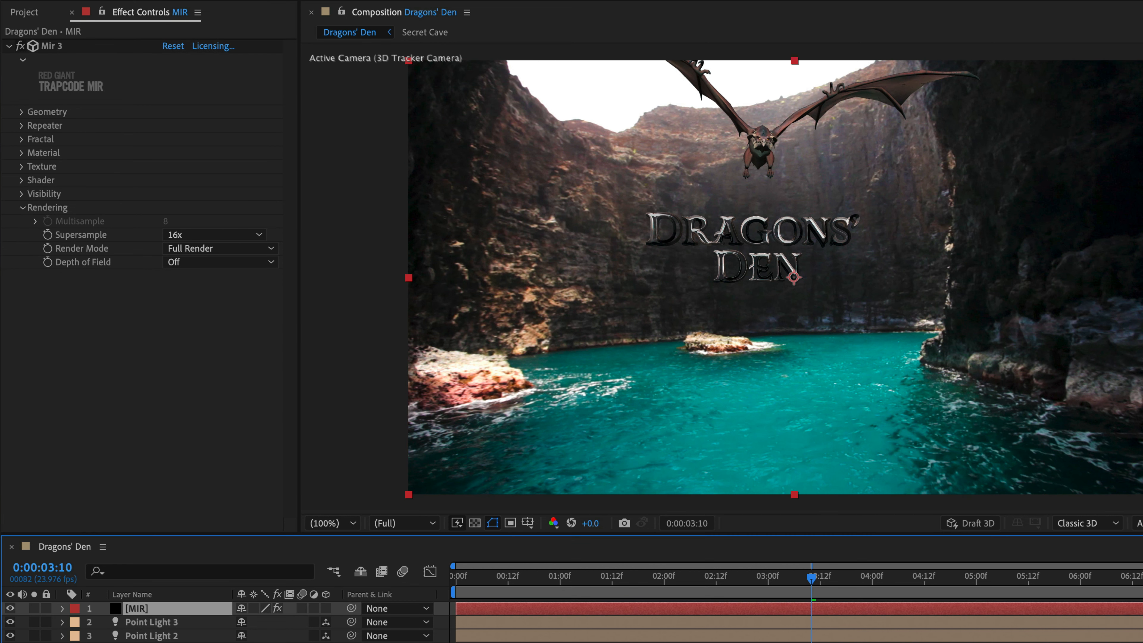
left_click(22, 166)
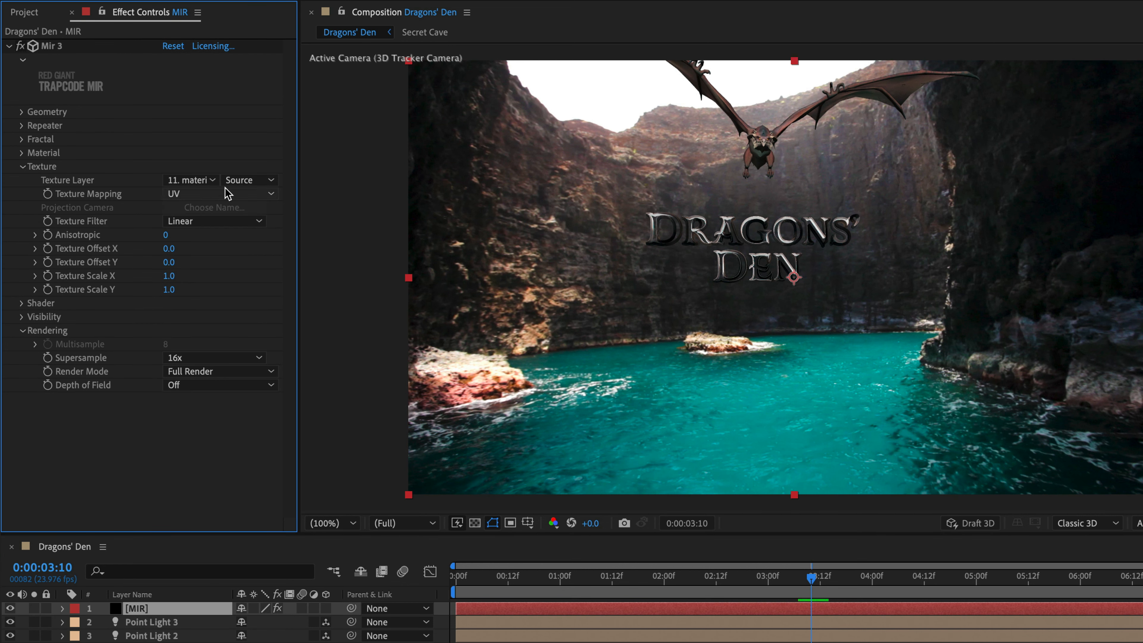
left_click(253, 182)
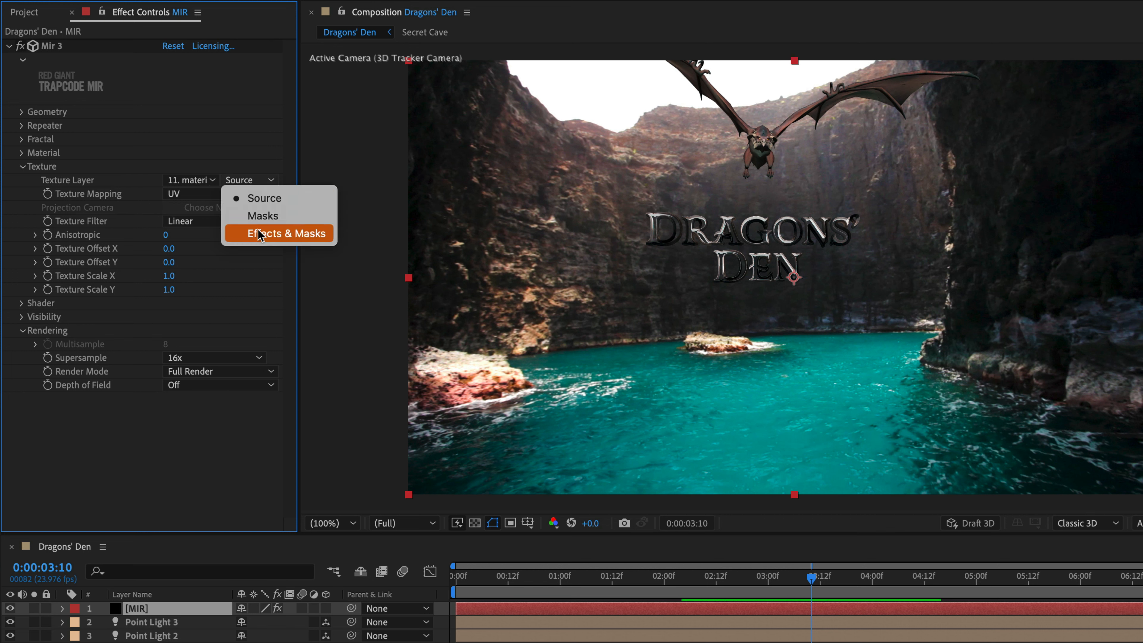
left_click(260, 234)
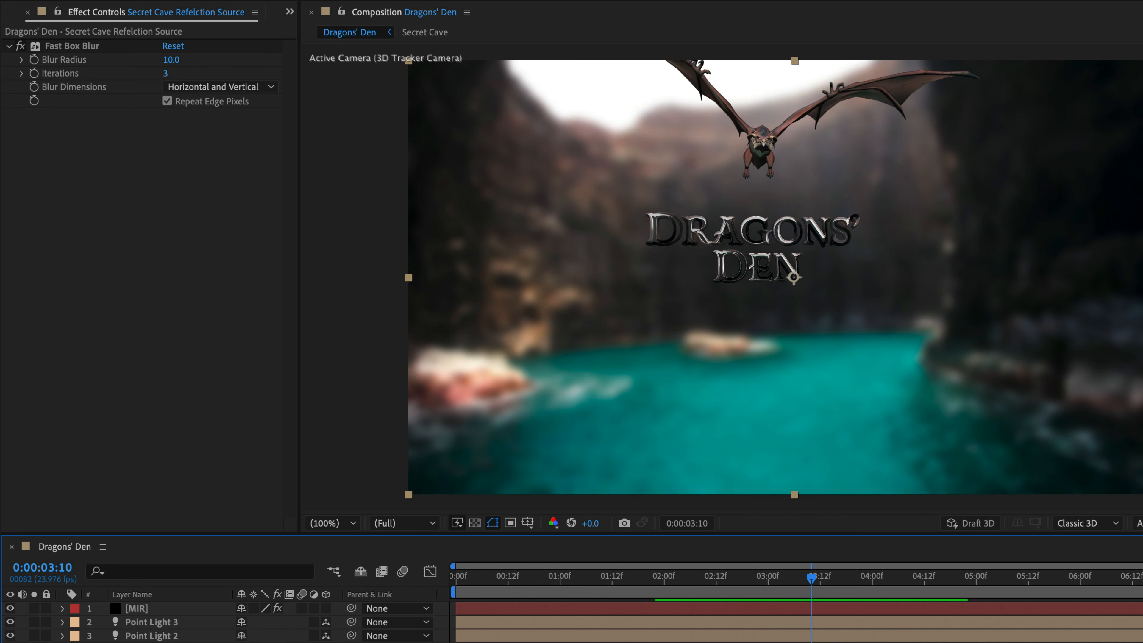
key("super+z")
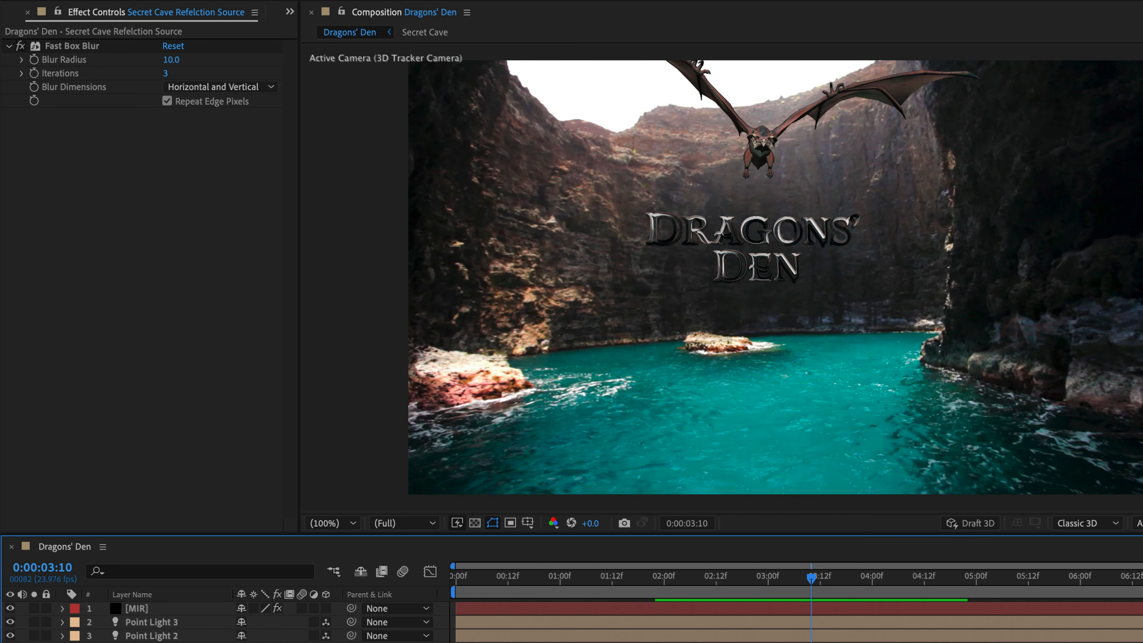
Step: Set Texture Offset Y to 0.25 in Tao's Textures settings on the Dragons' Den Outlines layer
left_click(242, 639)
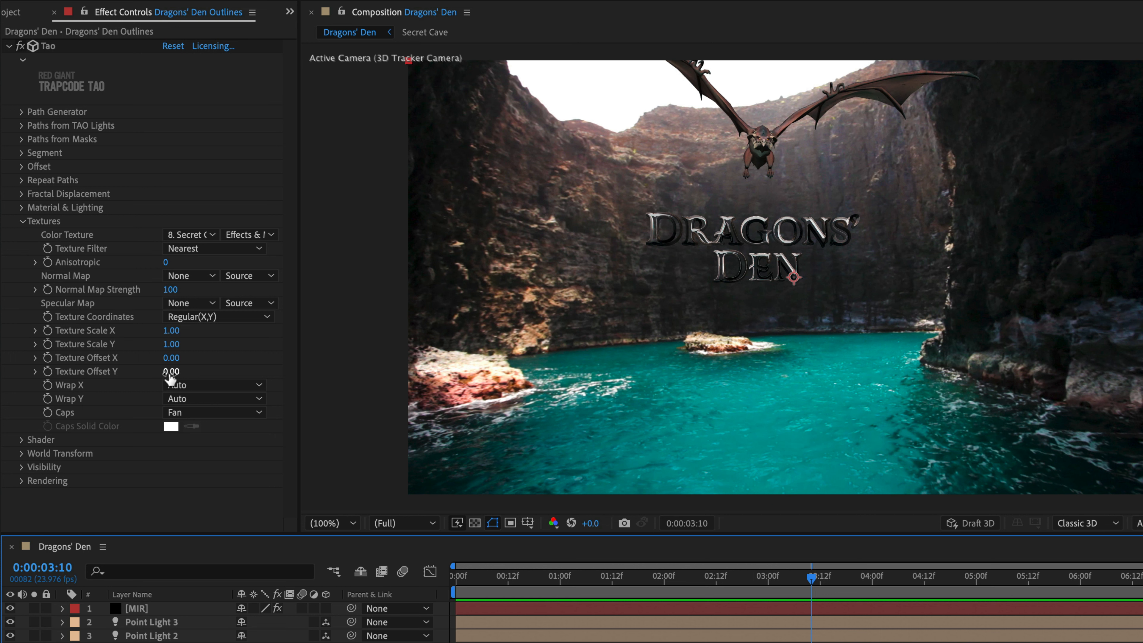
left_click(169, 372)
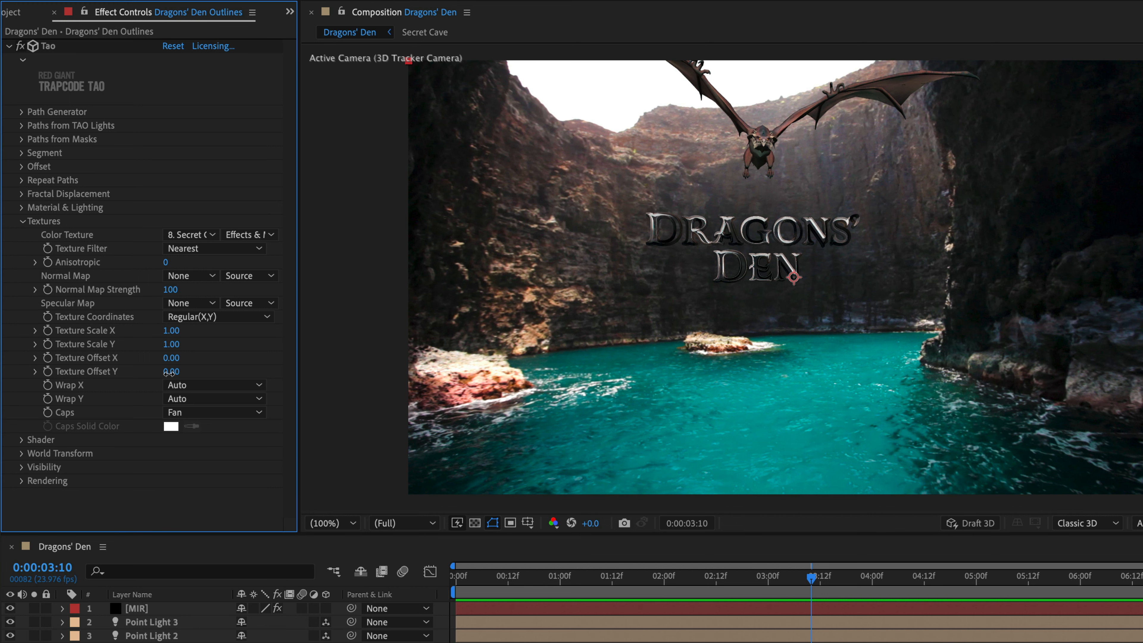
left_click_drag(171, 372, 187, 373)
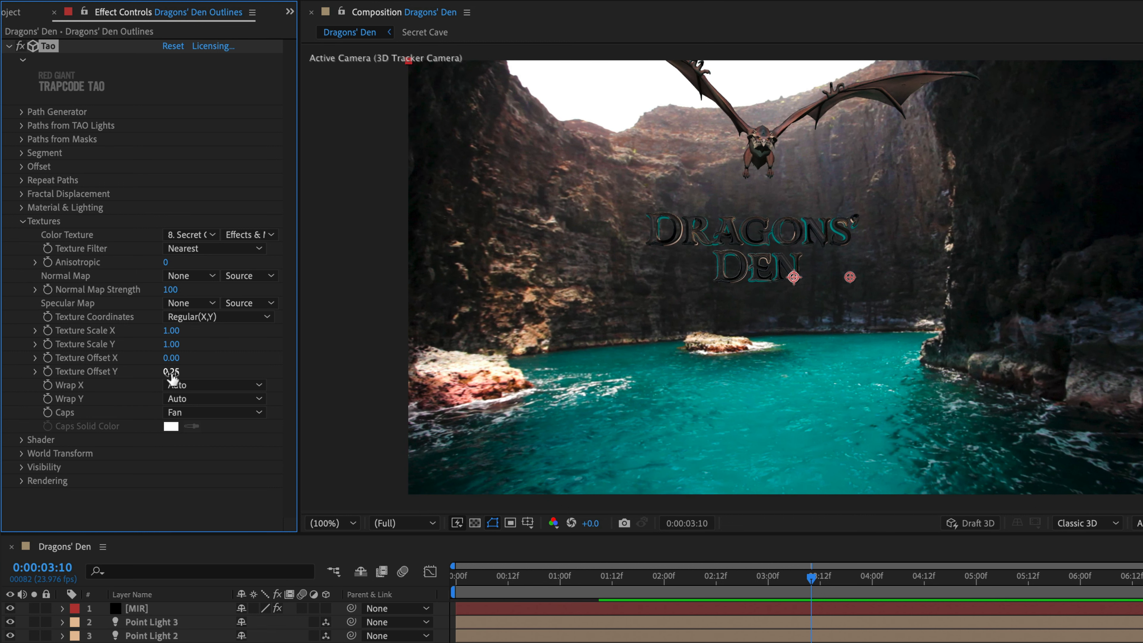
Step: Set Tao's Supersample to 16x in the Rendering settings and check the title at 0:00:01:22 and 0:00:03:18
left_click_drag(813, 585, 655, 568)
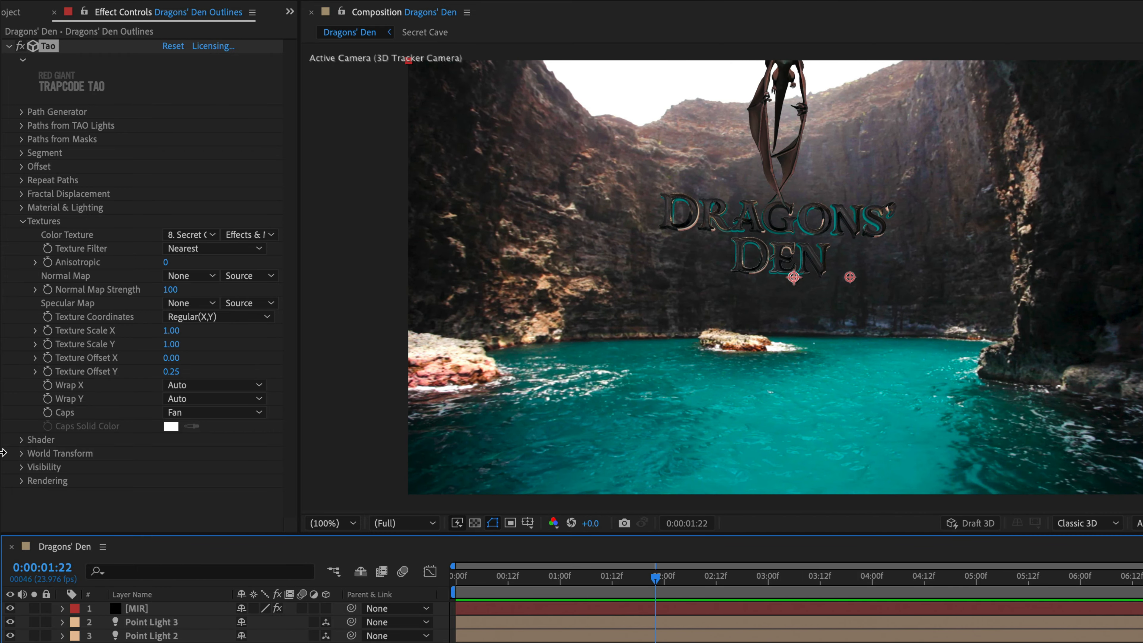
left_click(20, 483)
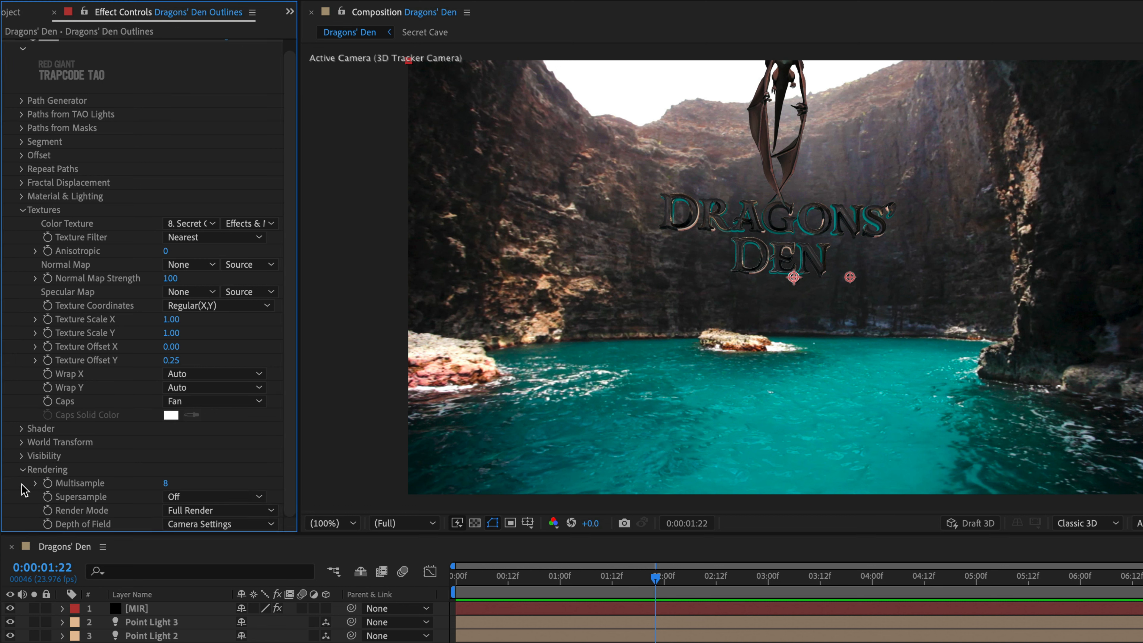
left_click(220, 497)
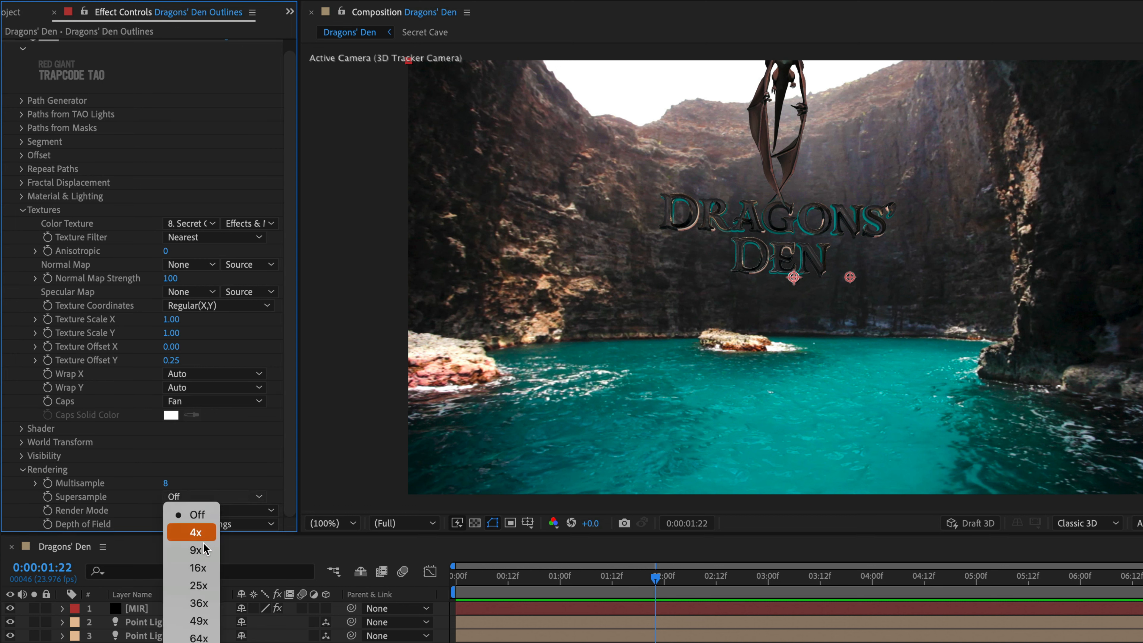
left_click(208, 567)
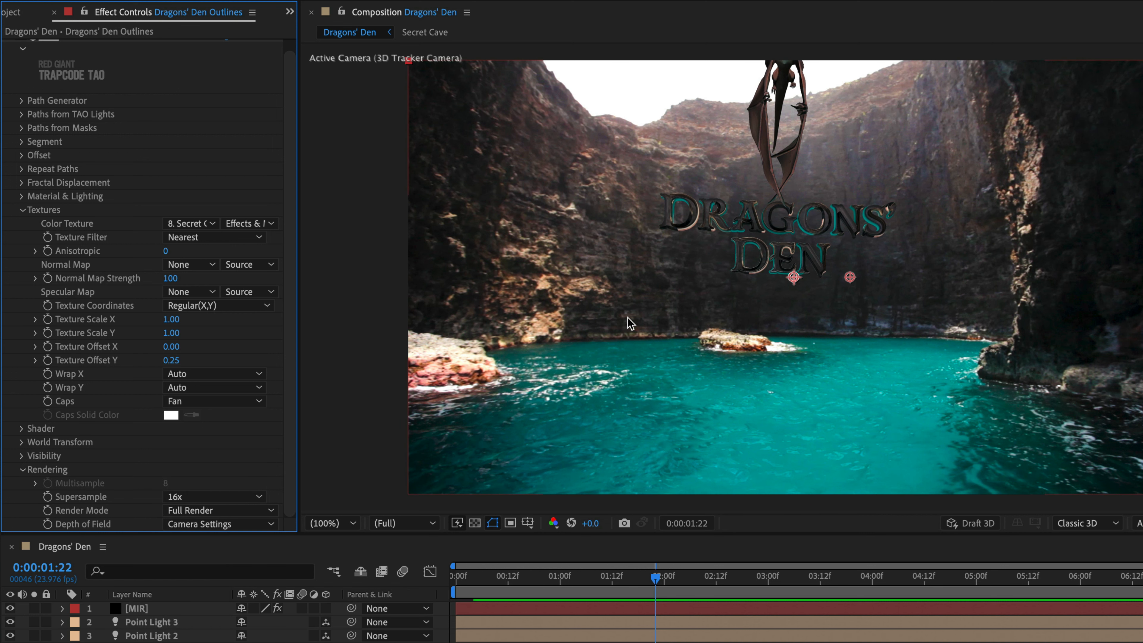
left_click_drag(660, 581, 854, 596)
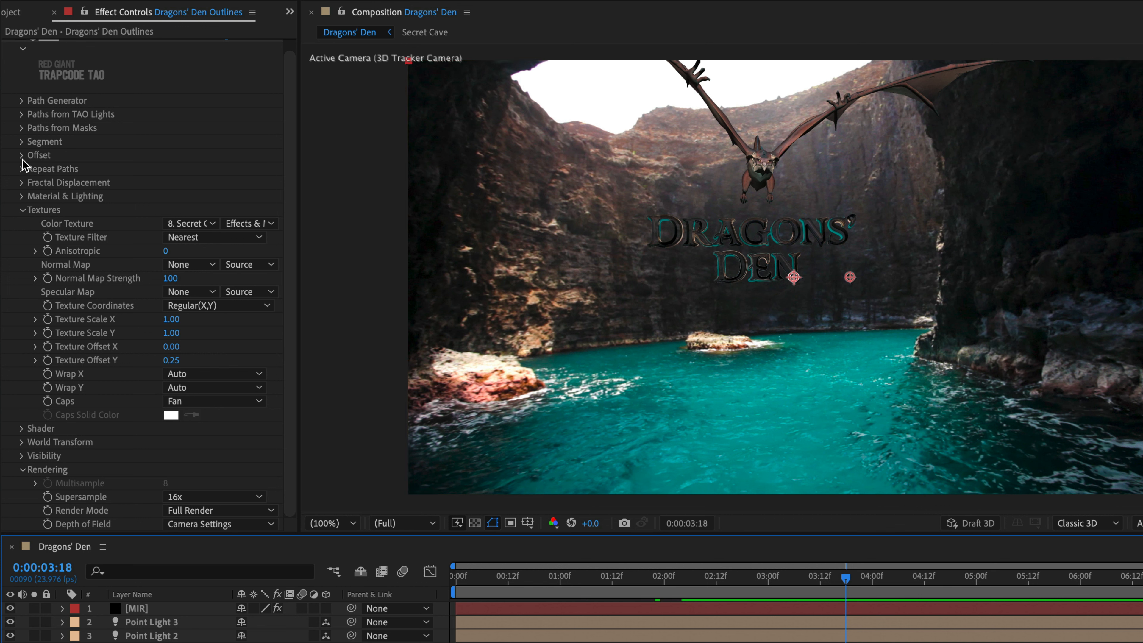
Step: Collapse the Tao effect and apply the RG VFX Reflection effect to the Dragons' Den Outlines layer
left_click(8, 46)
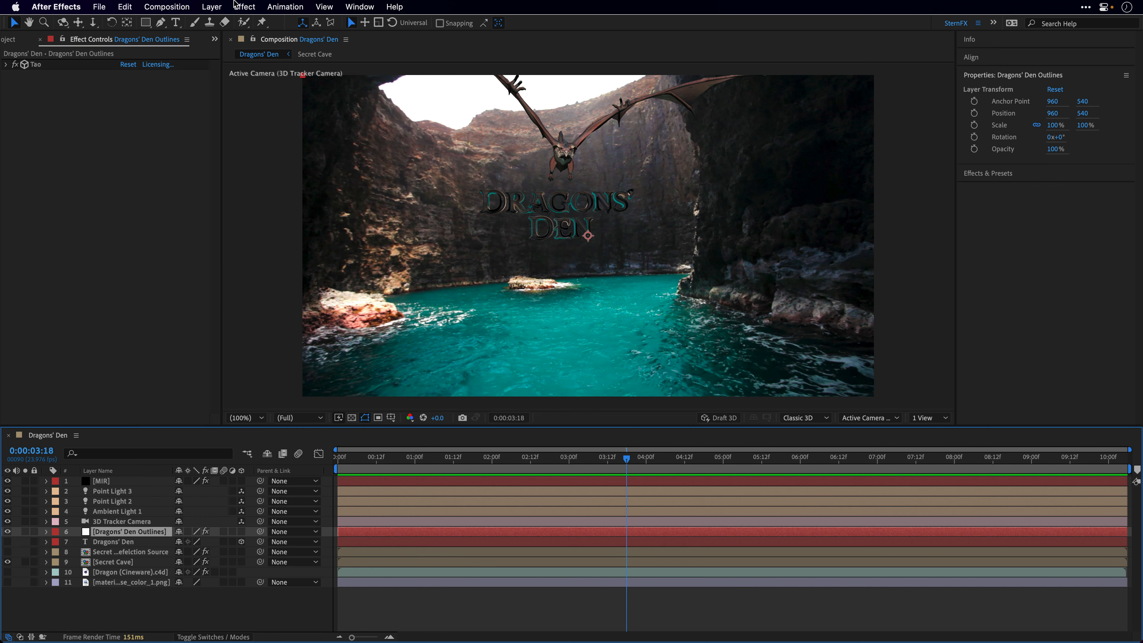
left_click(247, 6)
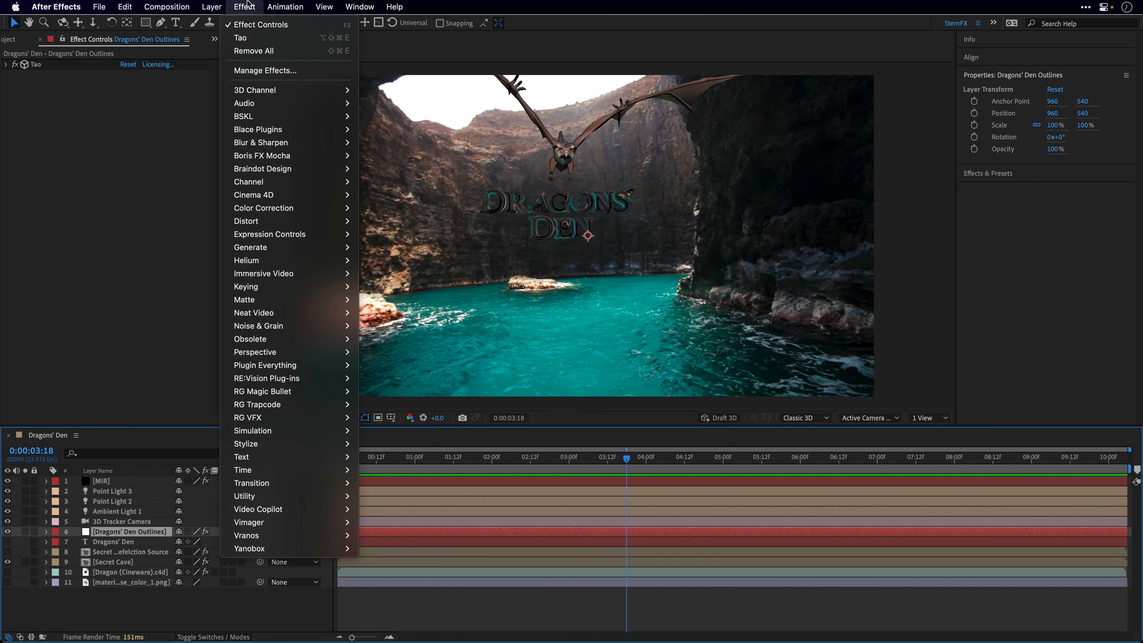
mouse_move(247, 420)
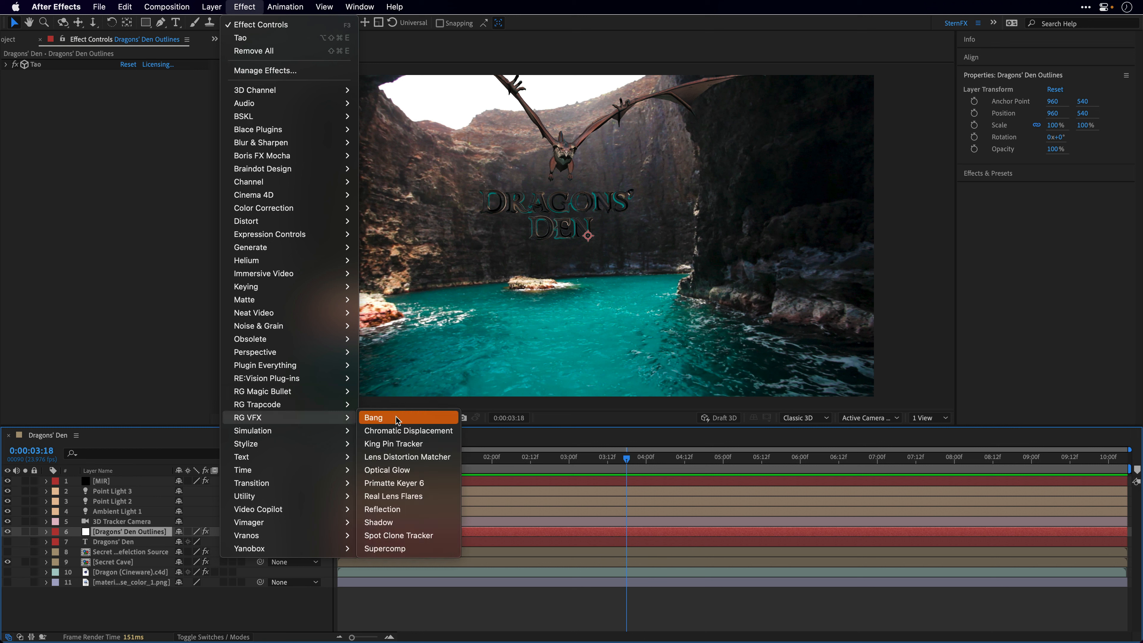
left_click(395, 514)
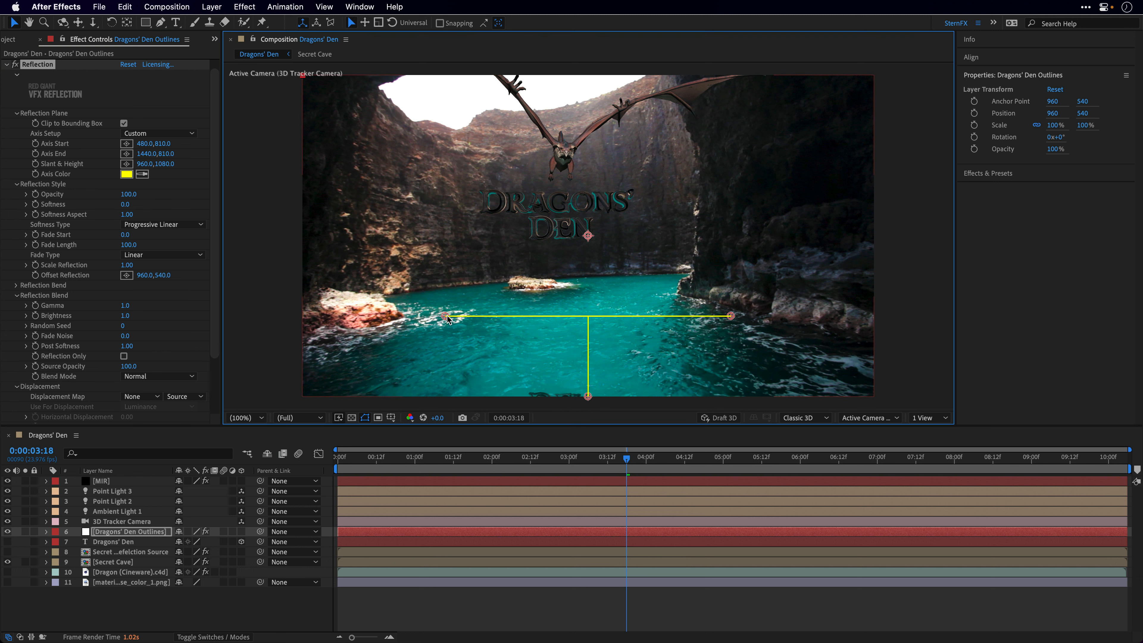
Step: Align the reflection plane with the far waterline: Axis Start about 618,704, Axis End about 1076,676, Slant & Height about 840,874
left_click_drag(447, 318, 483, 291)
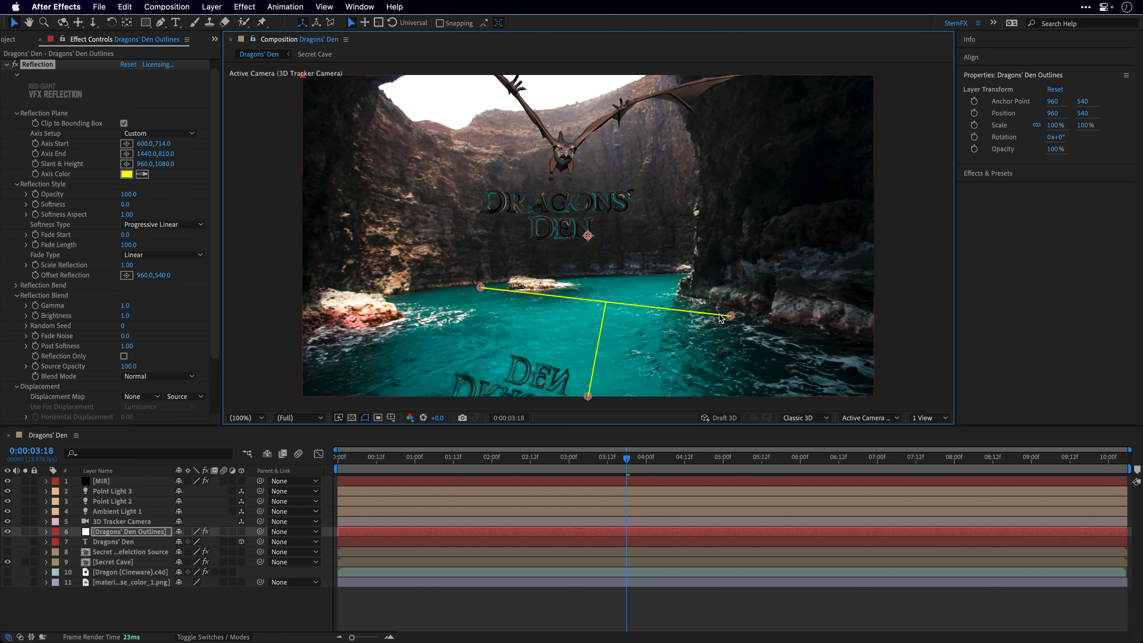
left_click_drag(731, 315, 628, 277)
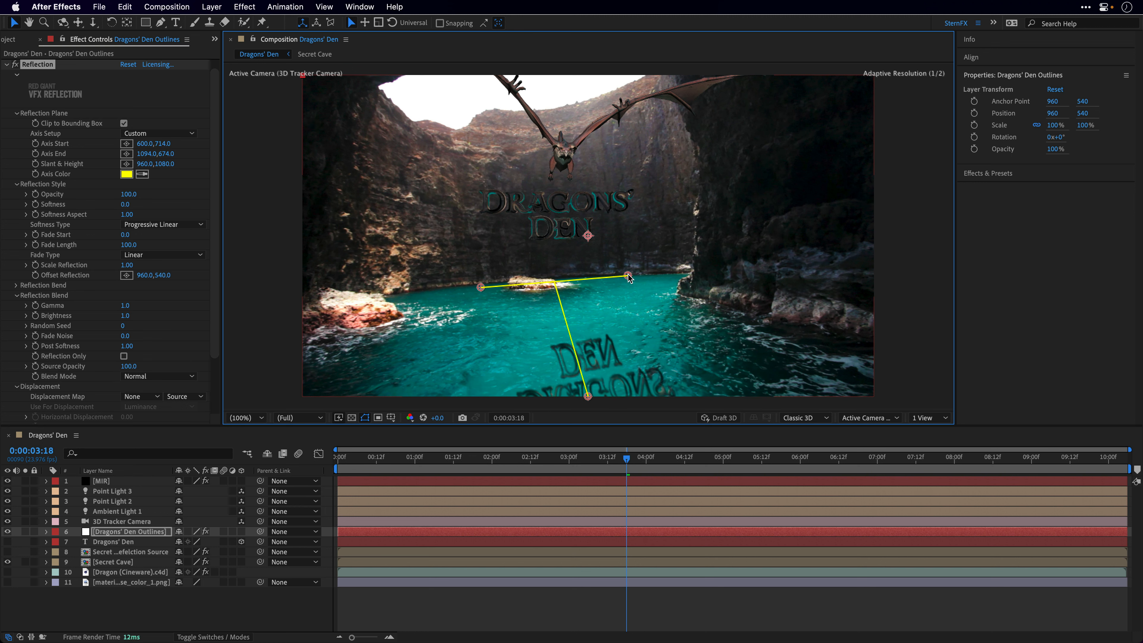
left_click_drag(481, 288, 485, 285)
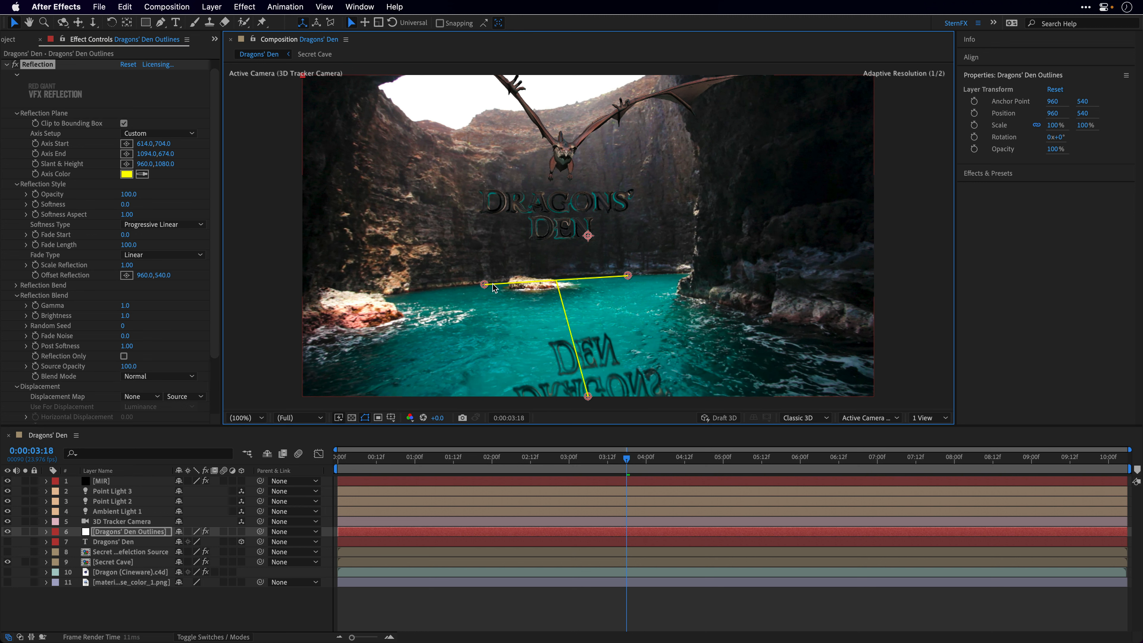
left_click_drag(628, 276, 622, 277)
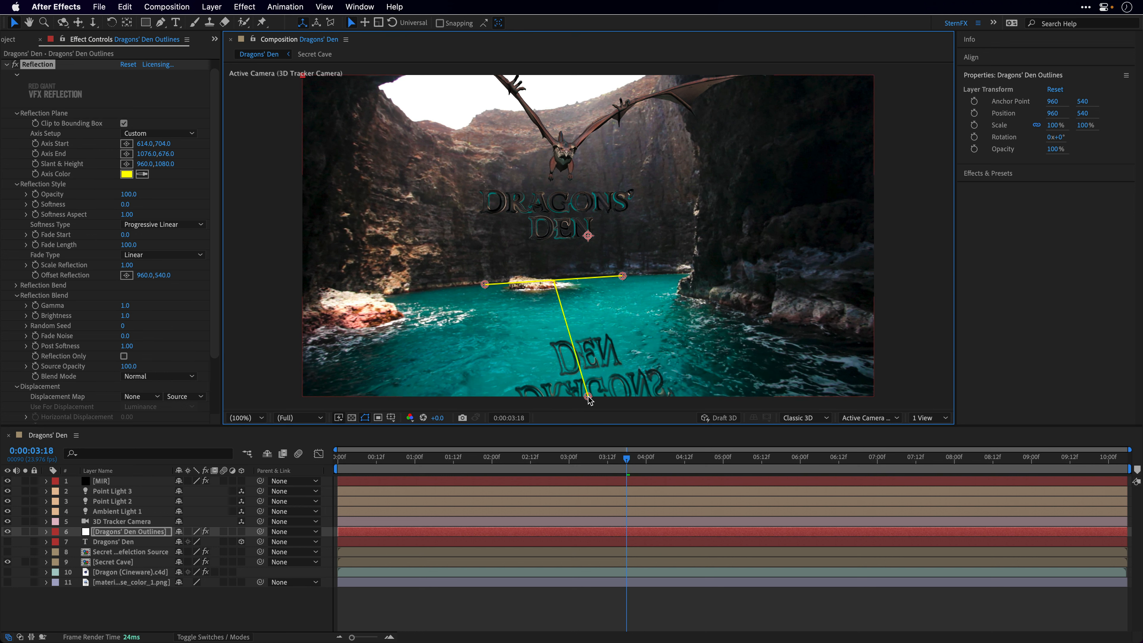
left_click_drag(588, 398, 550, 341)
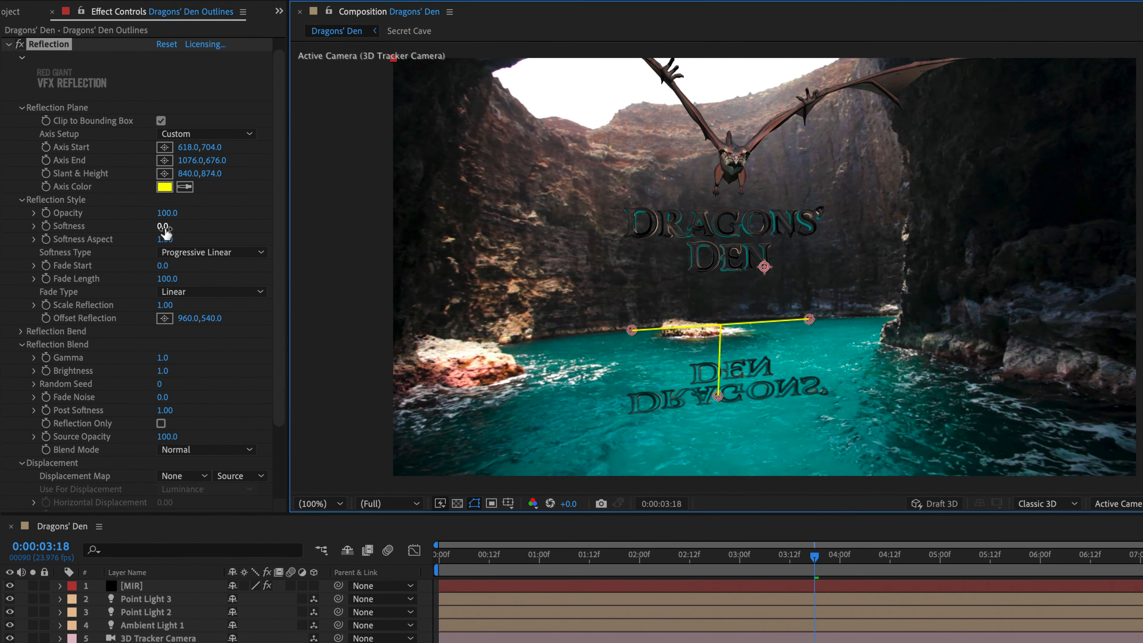
Step: Set the reflection's Opacity to 40 and Softness to 25, and collapse the Reflection Style settings
left_click(165, 213)
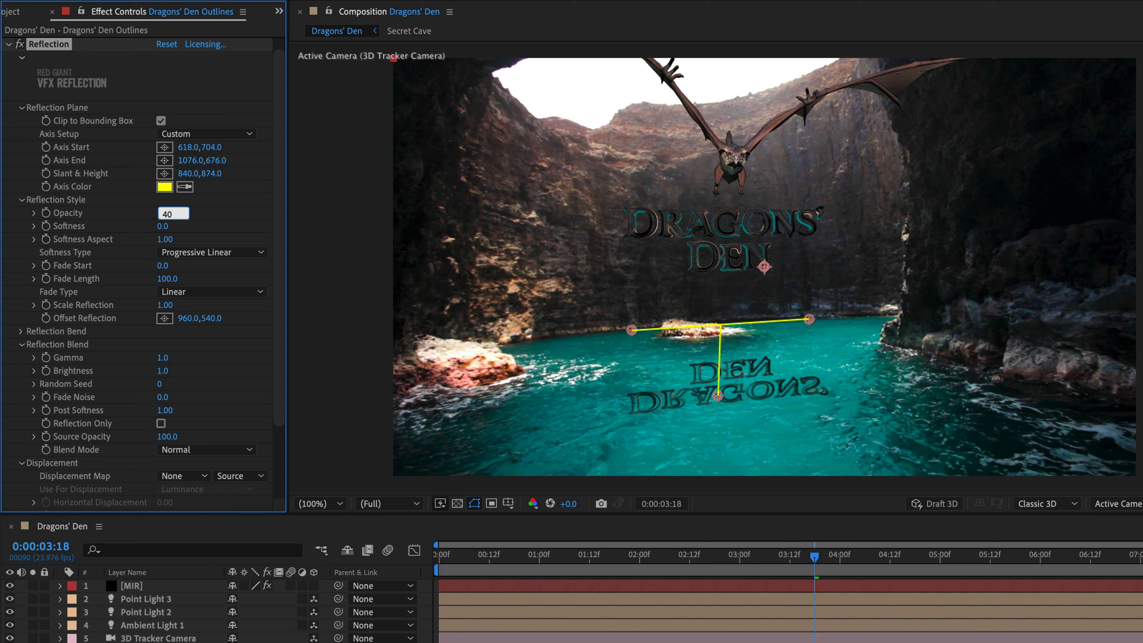
key("Tab")
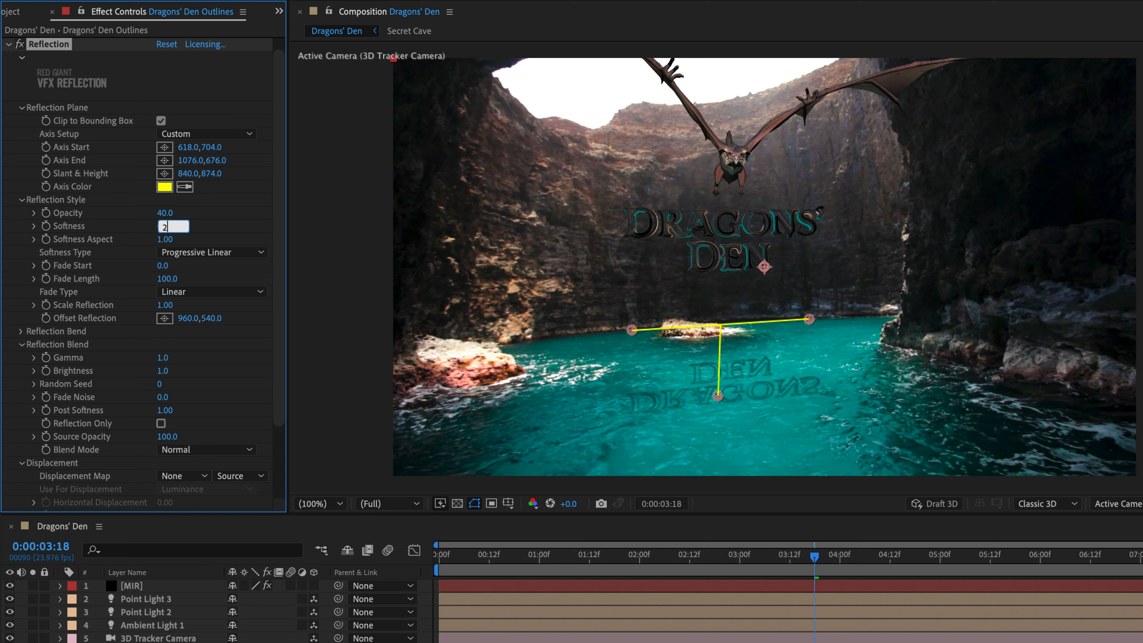
key("Return")
left_click(20, 200)
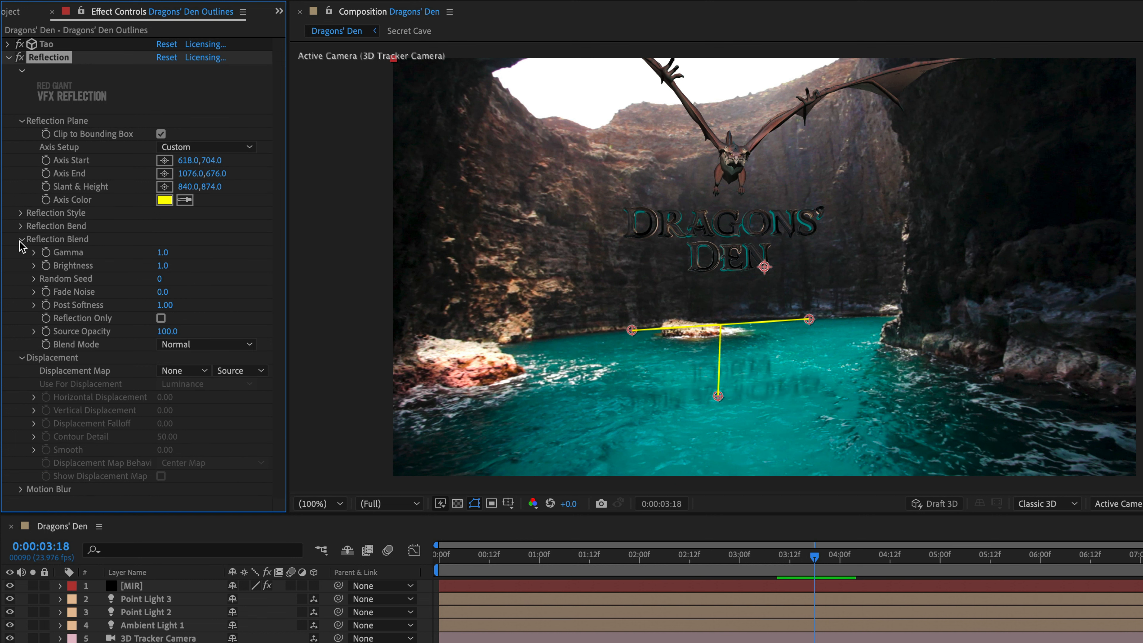
Step: Use Secret Cave Refelction Source with Effects & Masks as Displacement Map, with Horizontal Displacement 8 and Vertical Displacement 31
left_click(20, 239)
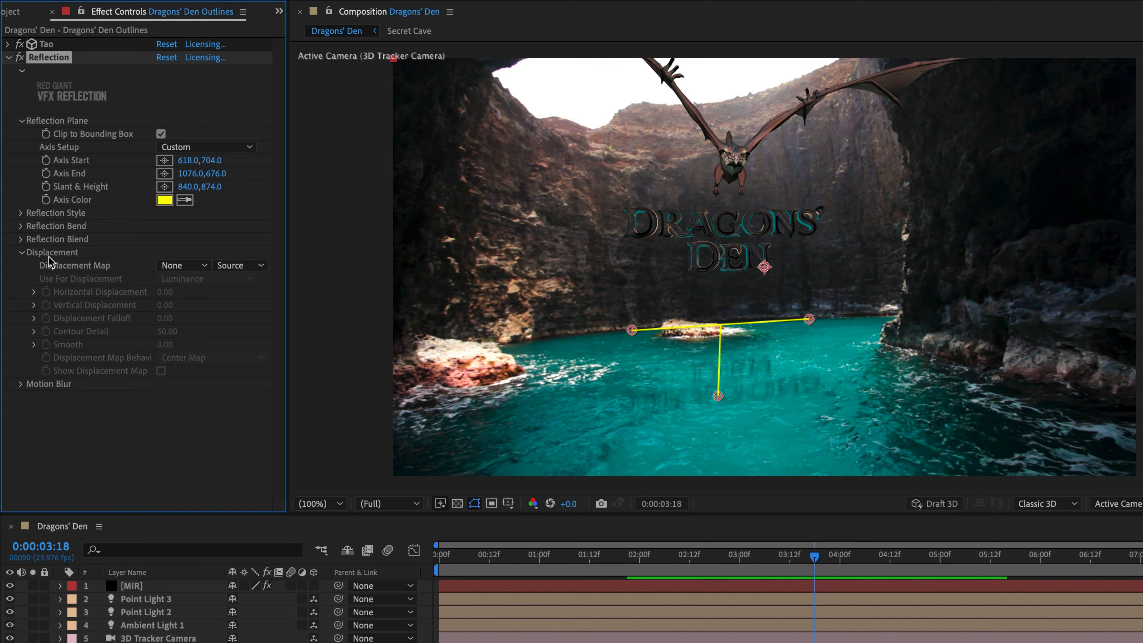
left_click(191, 266)
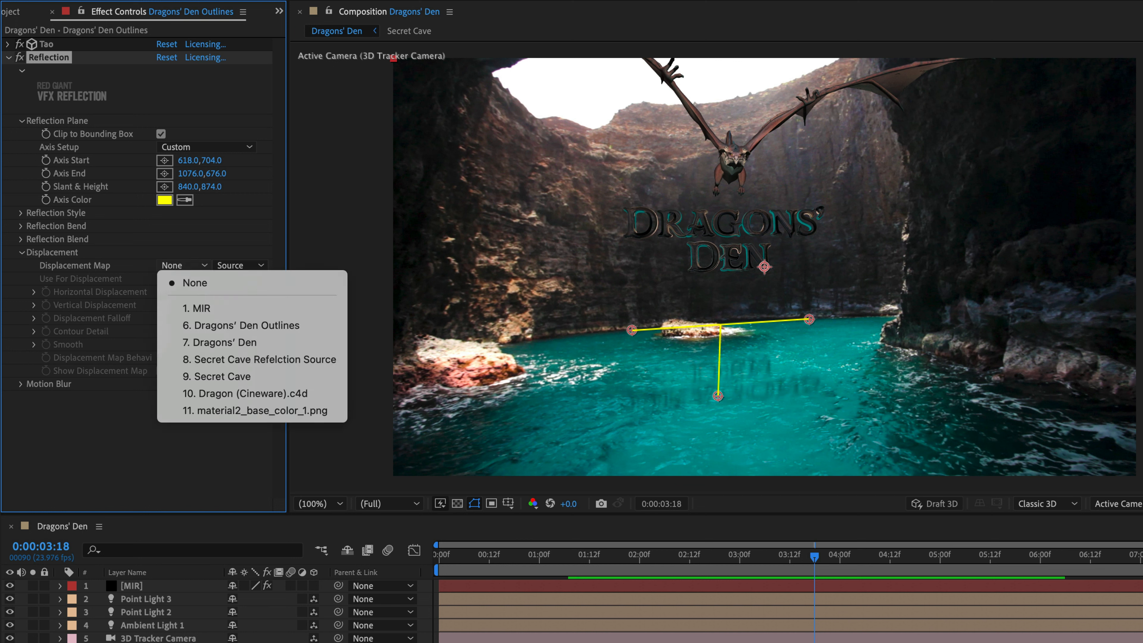
left_click(209, 365)
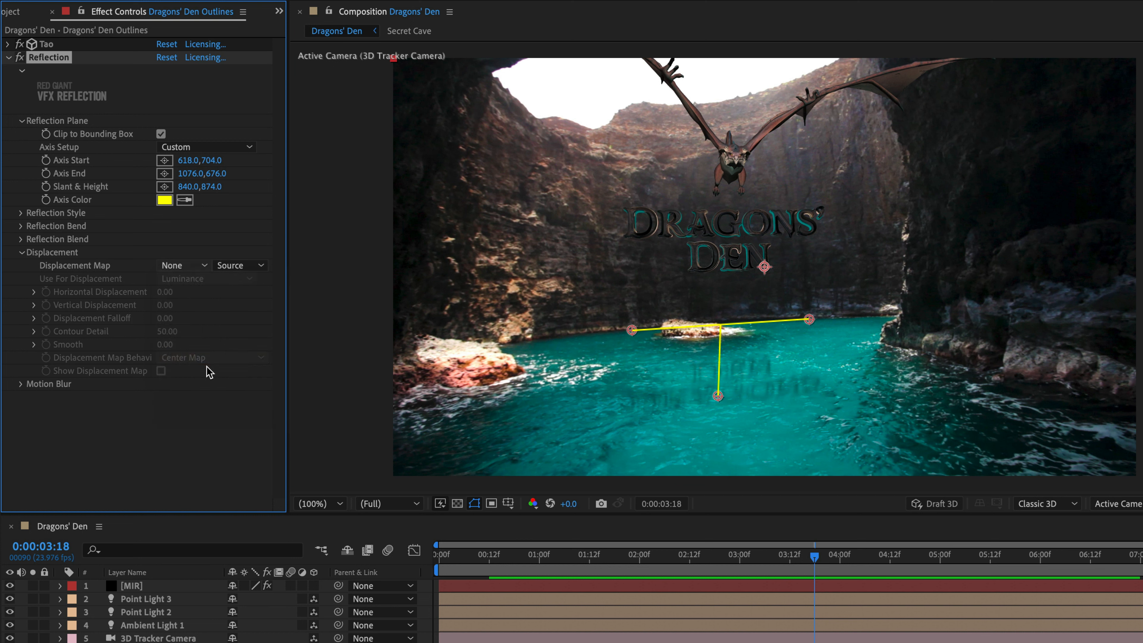
left_click(238, 266)
left_click(243, 317)
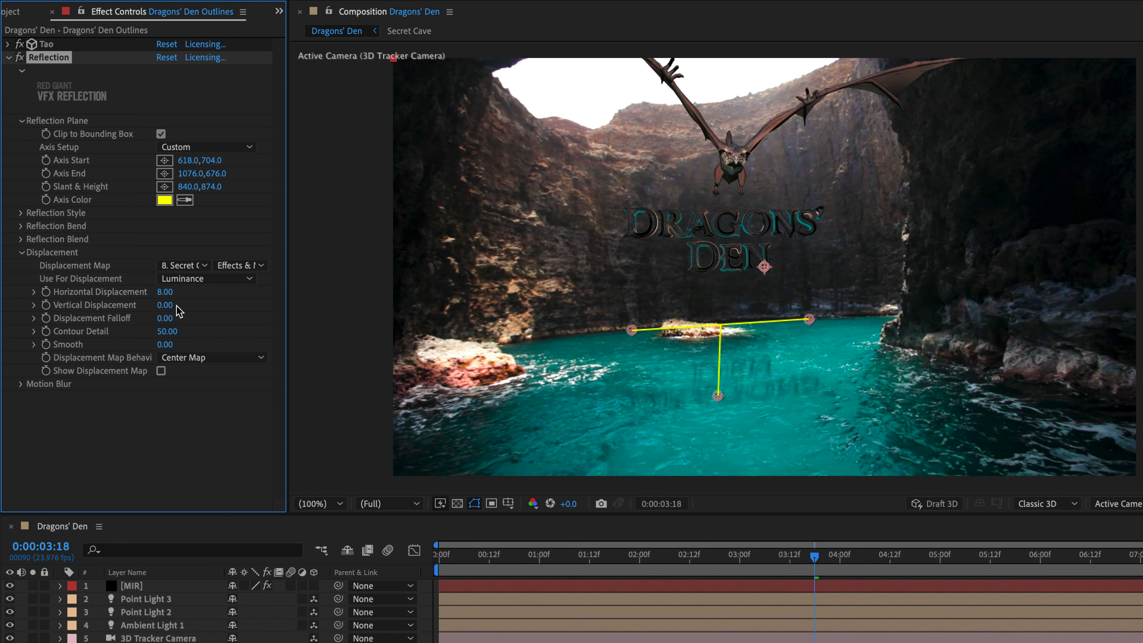
left_click_drag(166, 311, 181, 306)
Step: Switch the reflection's Displacement Map to the Secret Cave layer and review the Reflection Style settings
left_click(200, 268)
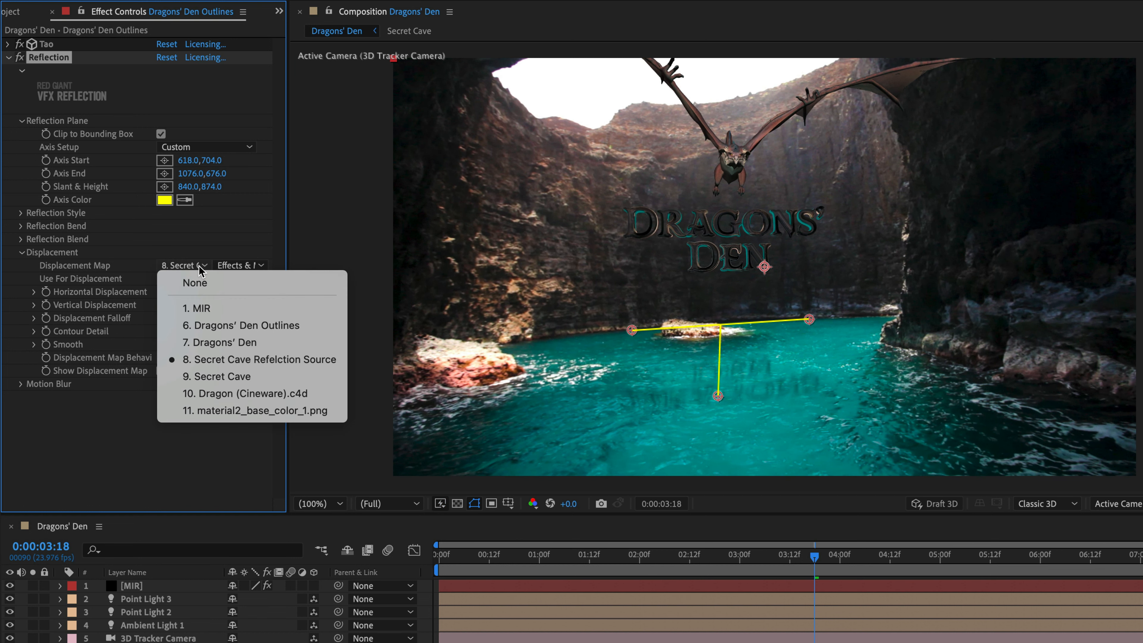
left_click(205, 375)
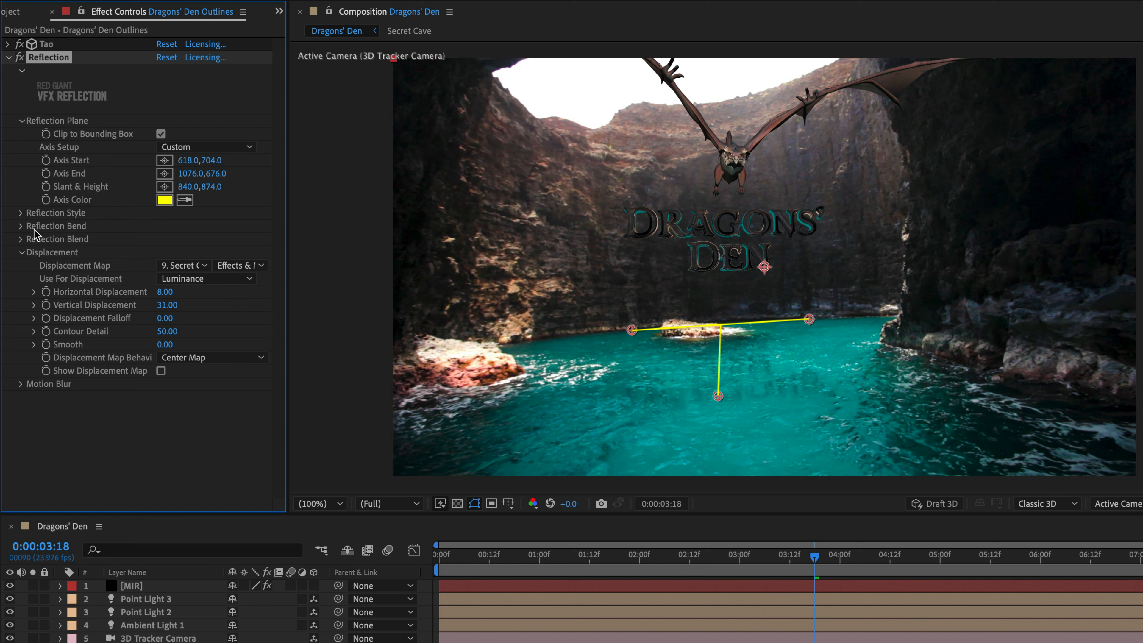
left_click(20, 213)
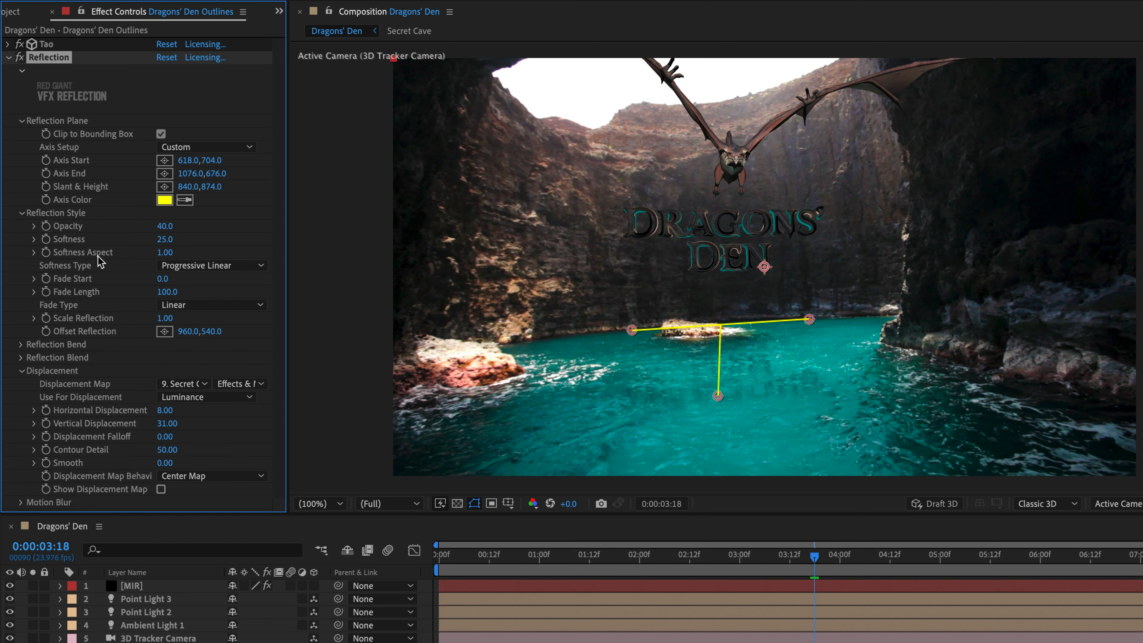
left_click(22, 213)
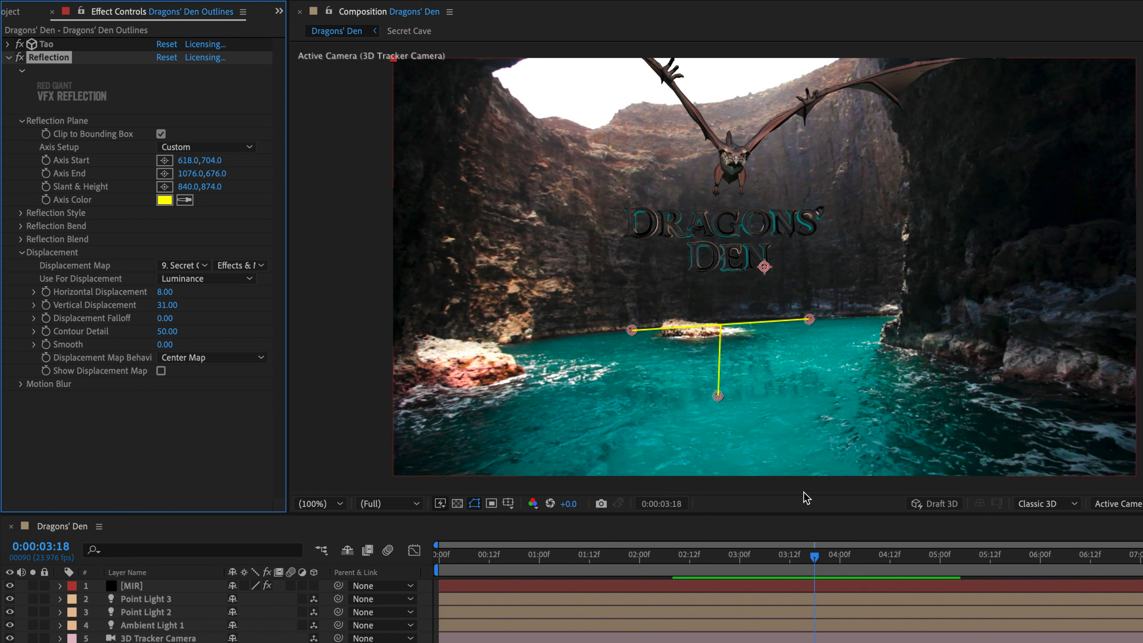
Step: At 0:00:03:17, start keyframing Axis Start, Axis End and Slant & Height, and reveal the Dragons' Den Outlines layer's keyframes
left_click_drag(813, 558, 804, 578)
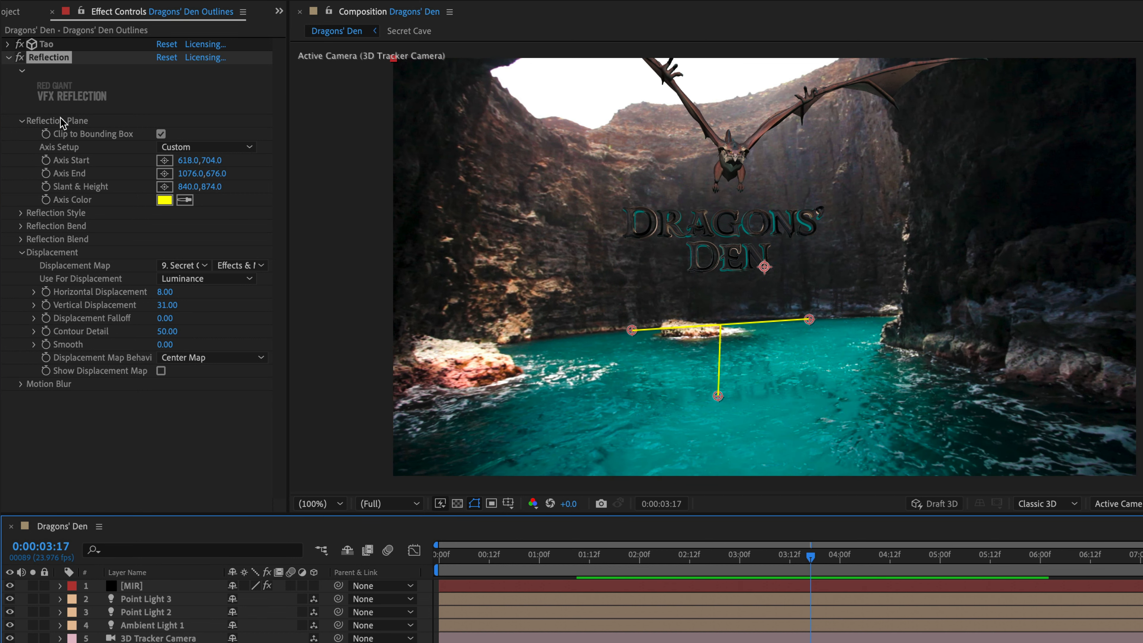
left_click(46, 160)
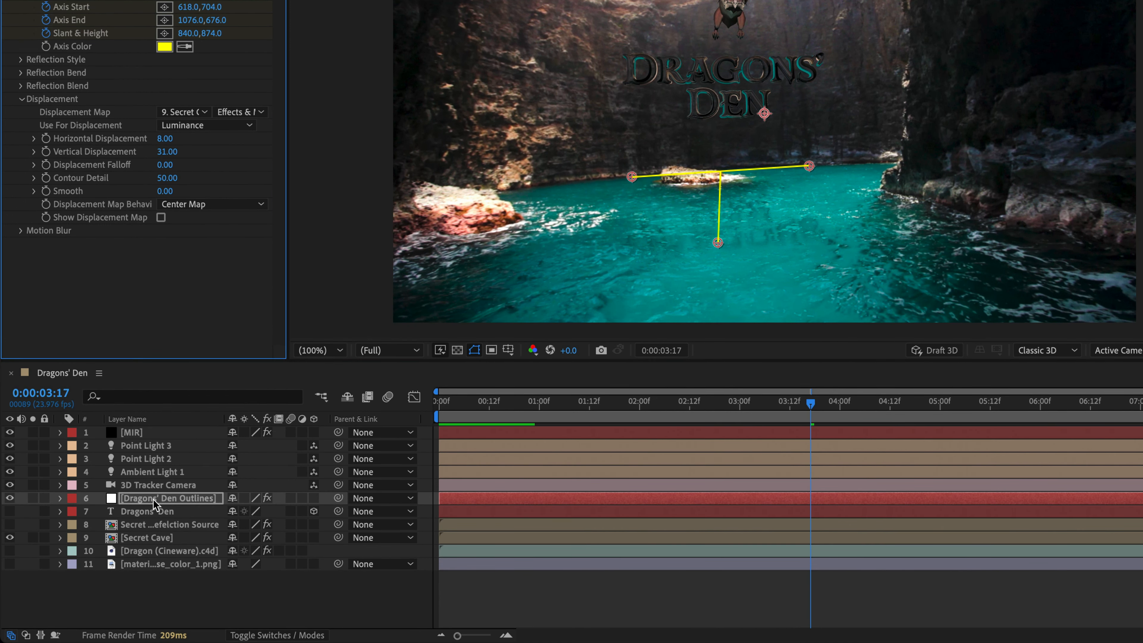
left_click(155, 503)
key("u")
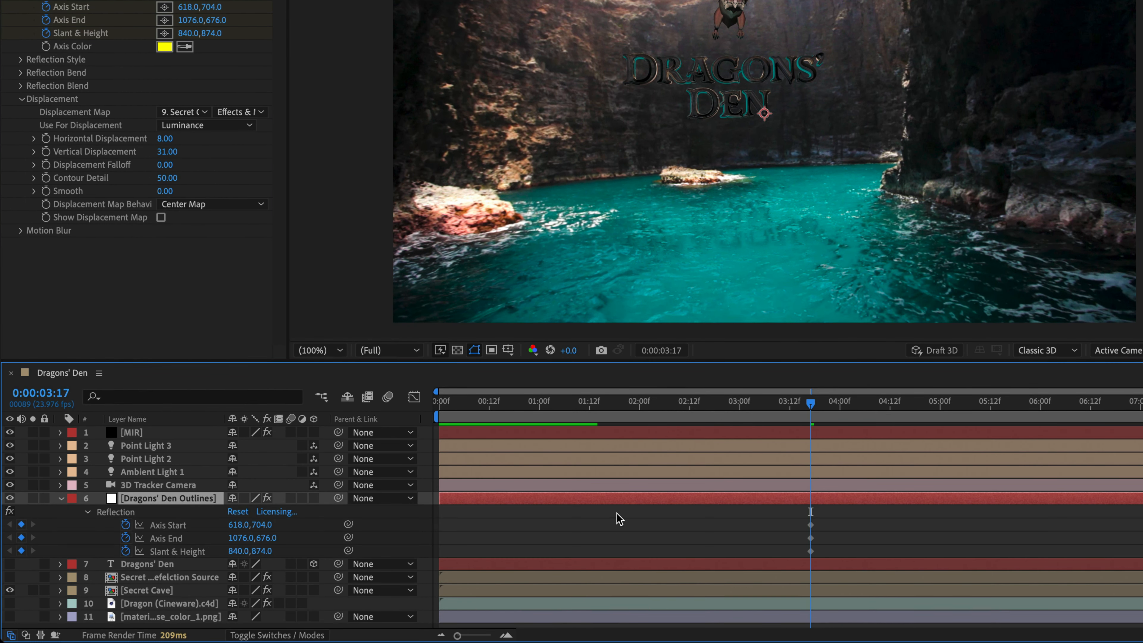
Step: At 0:00:02:12, realign the reflection plane to the waterline with Axis Start about 628,696 and Axis End about 1062,688, and lower its height point
left_click_drag(810, 410, 691, 412)
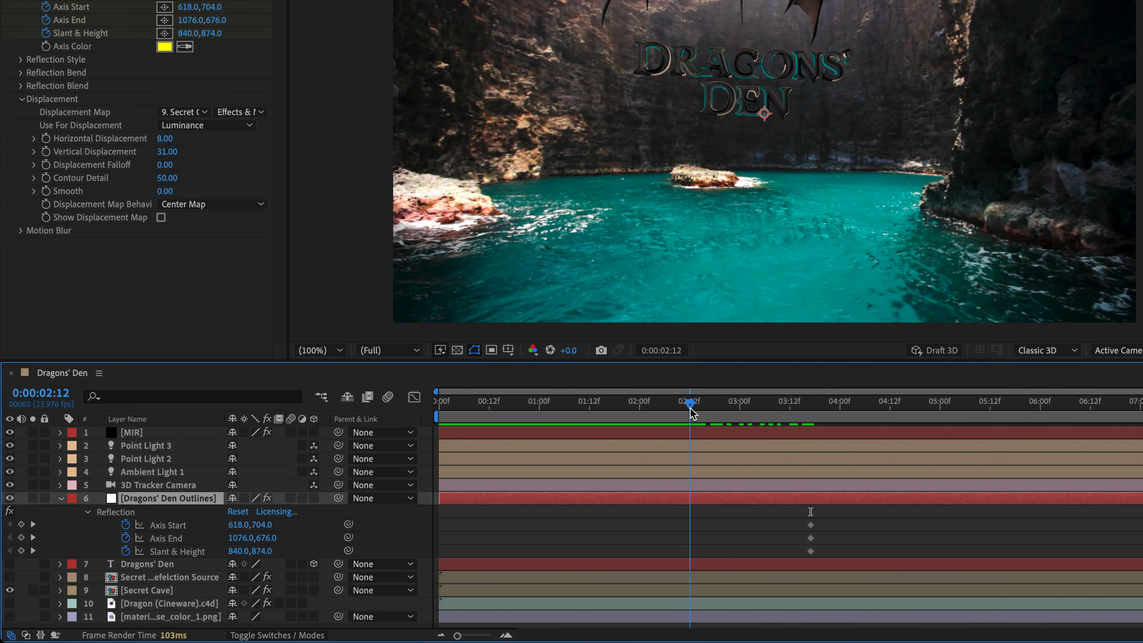
left_click_drag(632, 176, 635, 173)
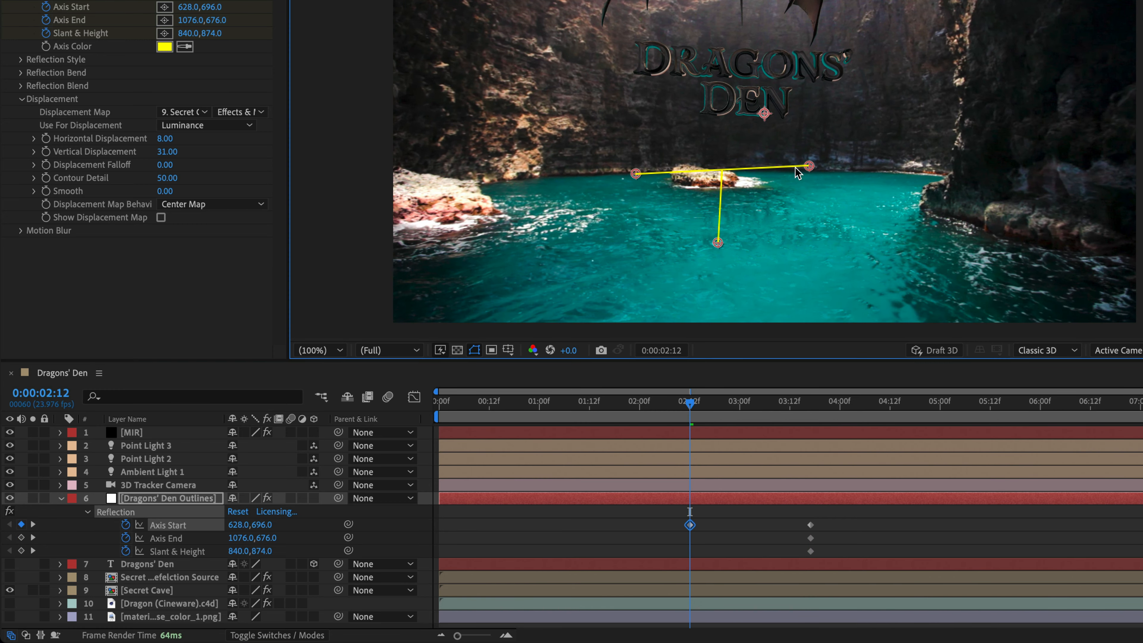
left_click_drag(813, 165, 803, 175)
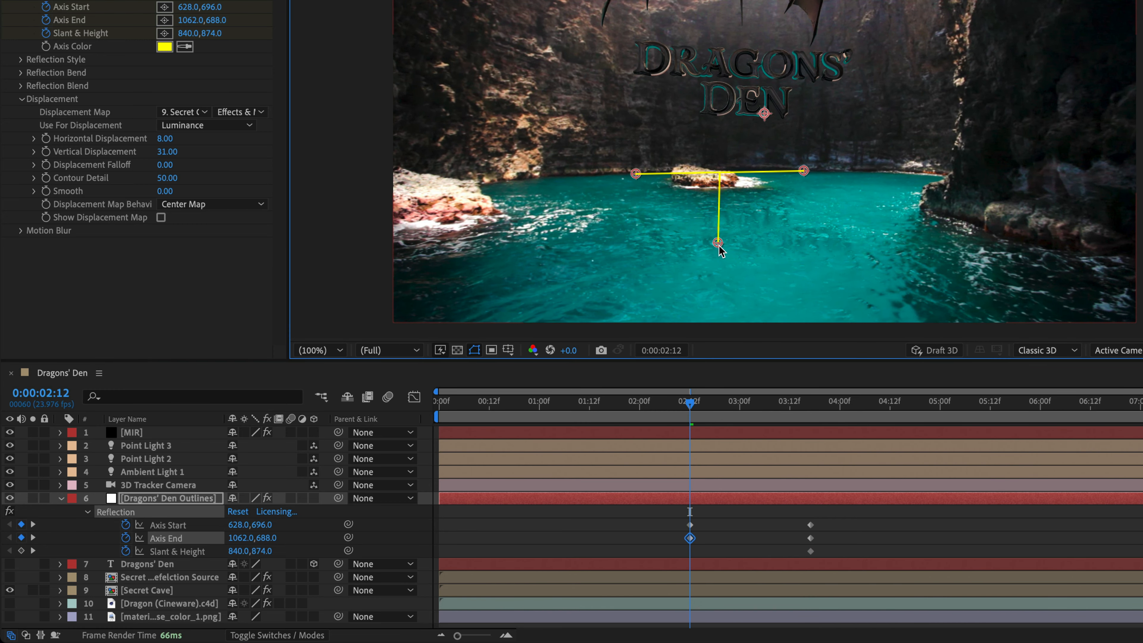
left_click_drag(718, 245, 719, 256)
Step: At 0:00:01:07, keyframe the reflection plane with Axis End about 1164,680, Slant & Height about 876,904, and a slightly raised Axis Start
left_click_drag(804, 173, 821, 172)
left_click_drag(721, 251, 723, 254)
left_click(568, 401)
left_click_drag(820, 170, 848, 168)
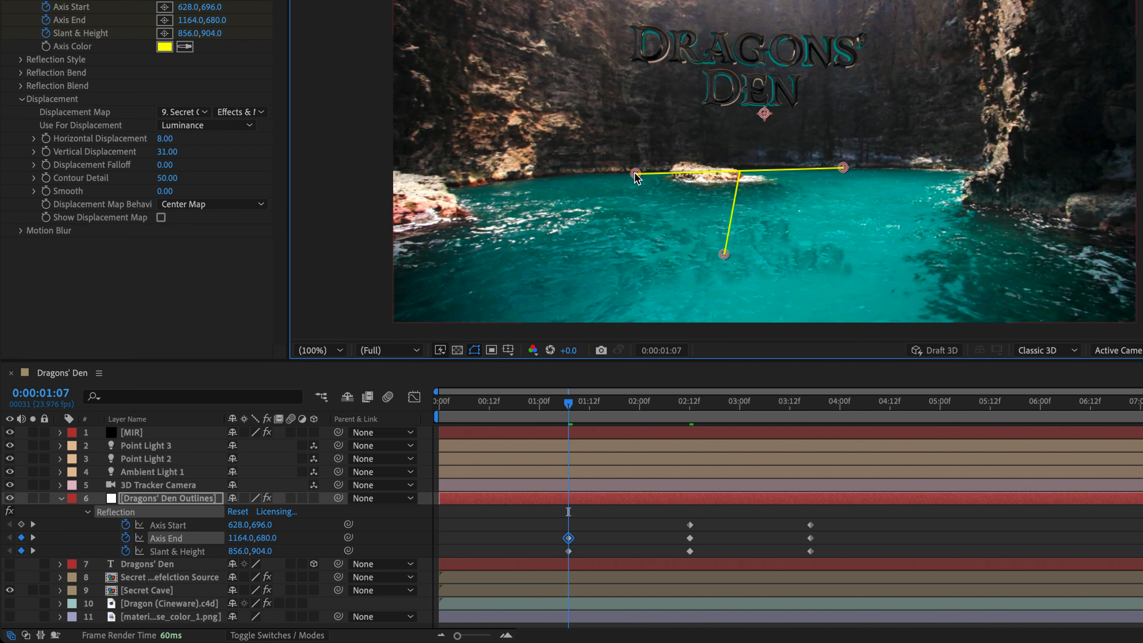
left_click_drag(636, 174, 635, 171)
left_click_drag(725, 255, 733, 255)
Step: At 0:00:00:00, keyframe the reflection plane with Axis Start about 624,660, Axis End about 1210,650 and Slant & Height about 908,870
left_click(438, 401)
left_click_drag(633, 171, 634, 159)
left_click_drag(843, 167, 860, 155)
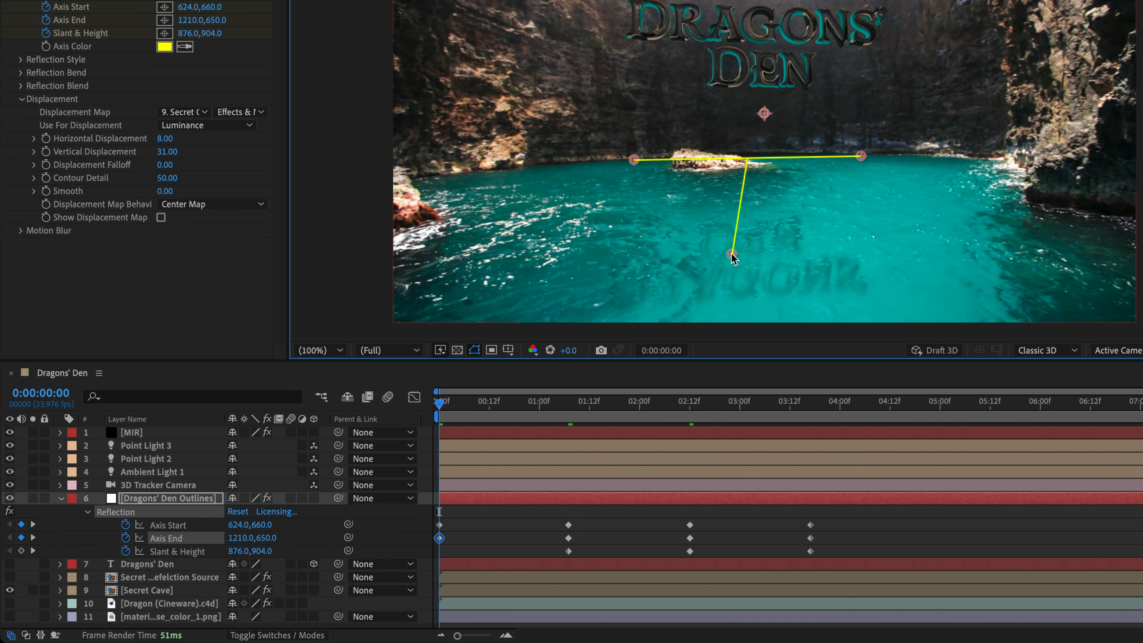
left_click_drag(731, 254, 745, 242)
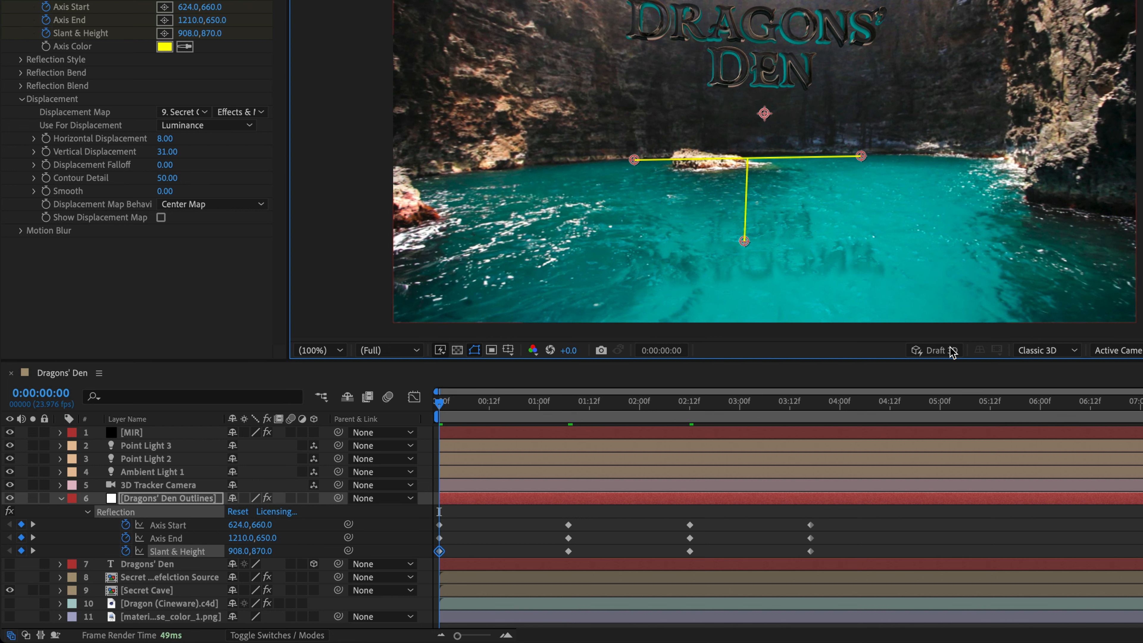
Step: At 0:00:06:00, keyframe the reflection plane with Axis Start about 700,714, Axis End about 1092,704 and Slant & Height about 896,892
left_click(1043, 406)
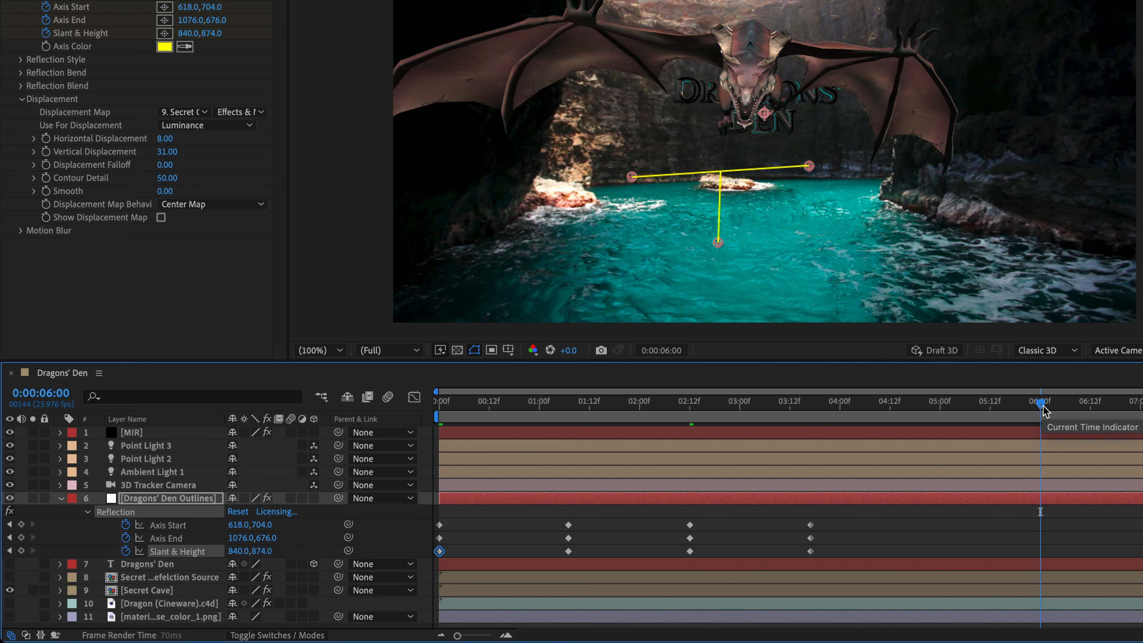
left_click_drag(643, 180, 666, 183)
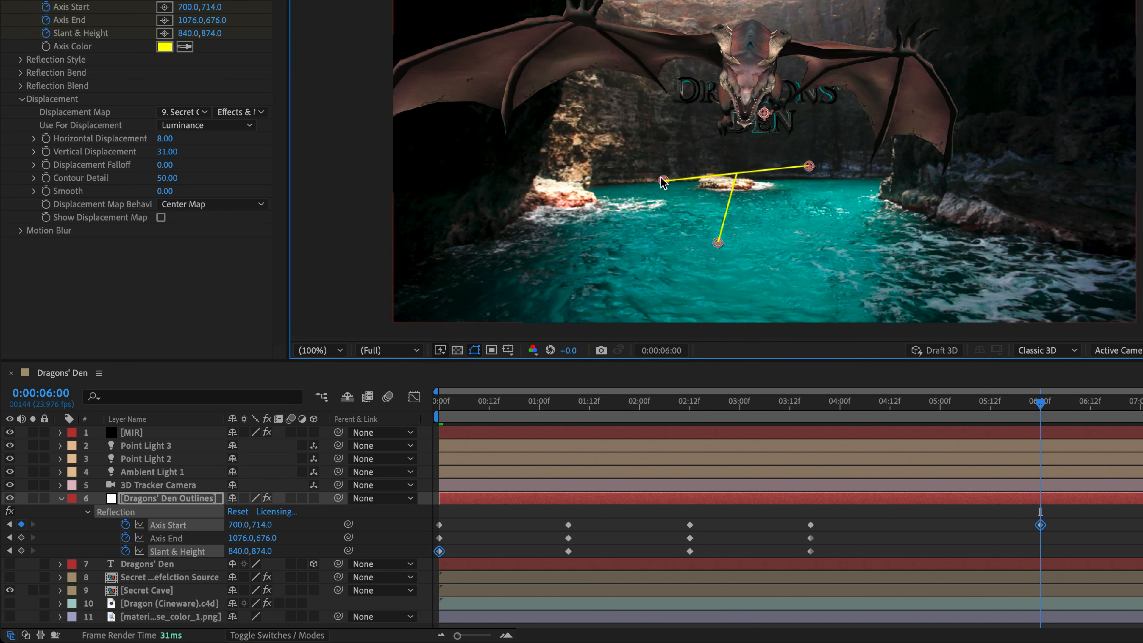
left_click_drag(812, 168, 818, 179)
left_click_drag(721, 247, 741, 252)
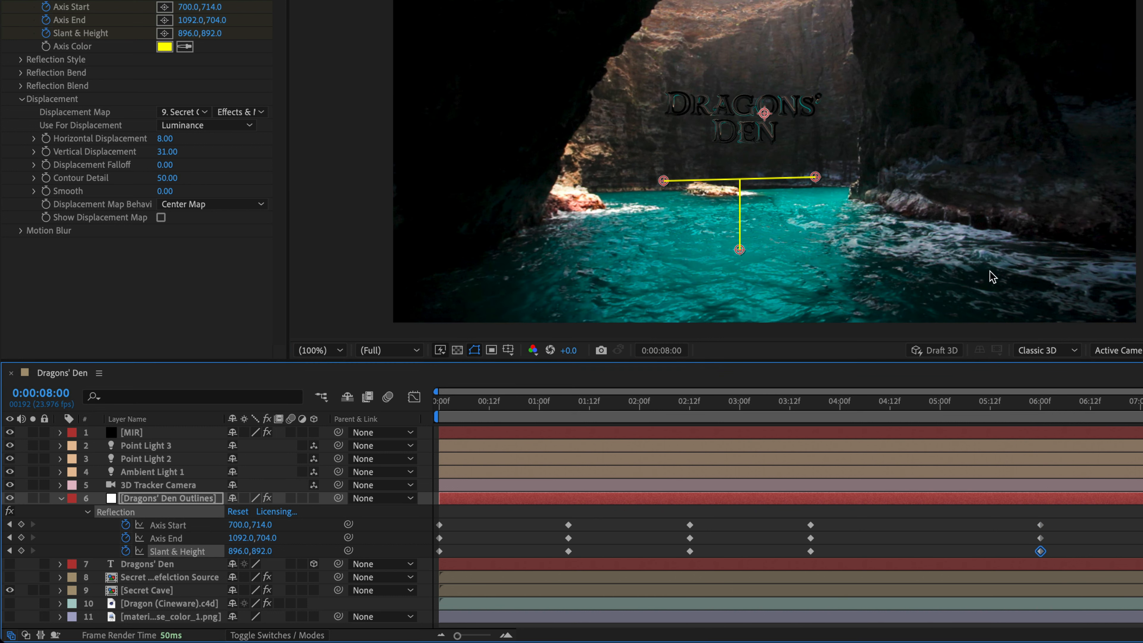
Step: At 0:00:08:00, keyframe the reflection plane with Axis Start about 702,734, Axis End about 1088,730 and Slant & Height about 894,924
left_click_drag(813, 182, 812, 189)
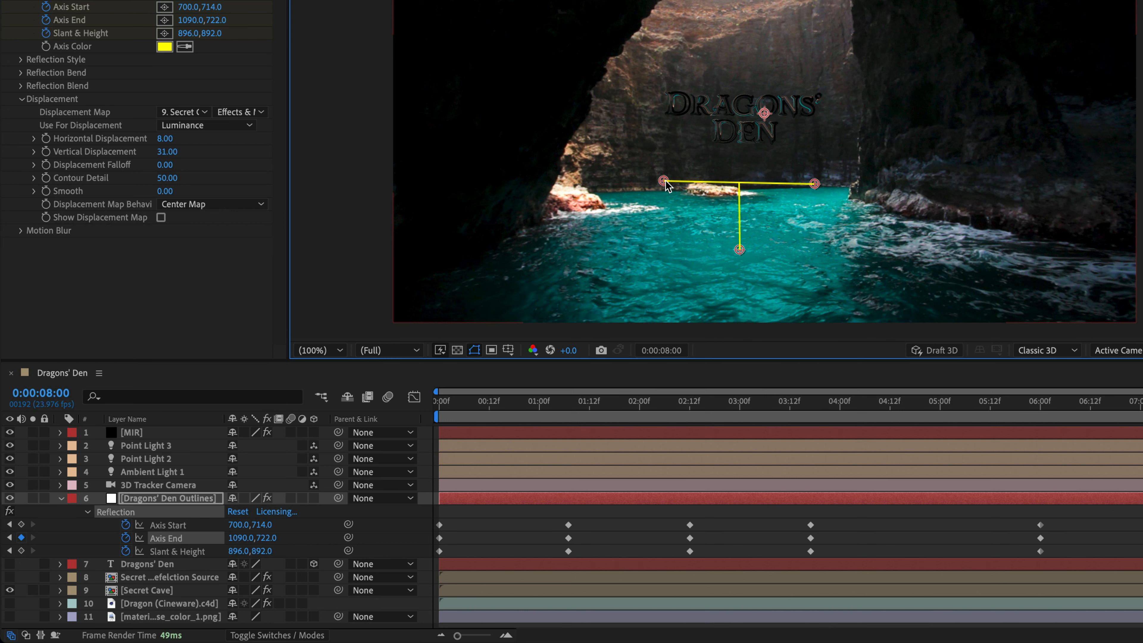
left_click_drag(667, 182, 666, 189)
left_click_drag(739, 249, 738, 262)
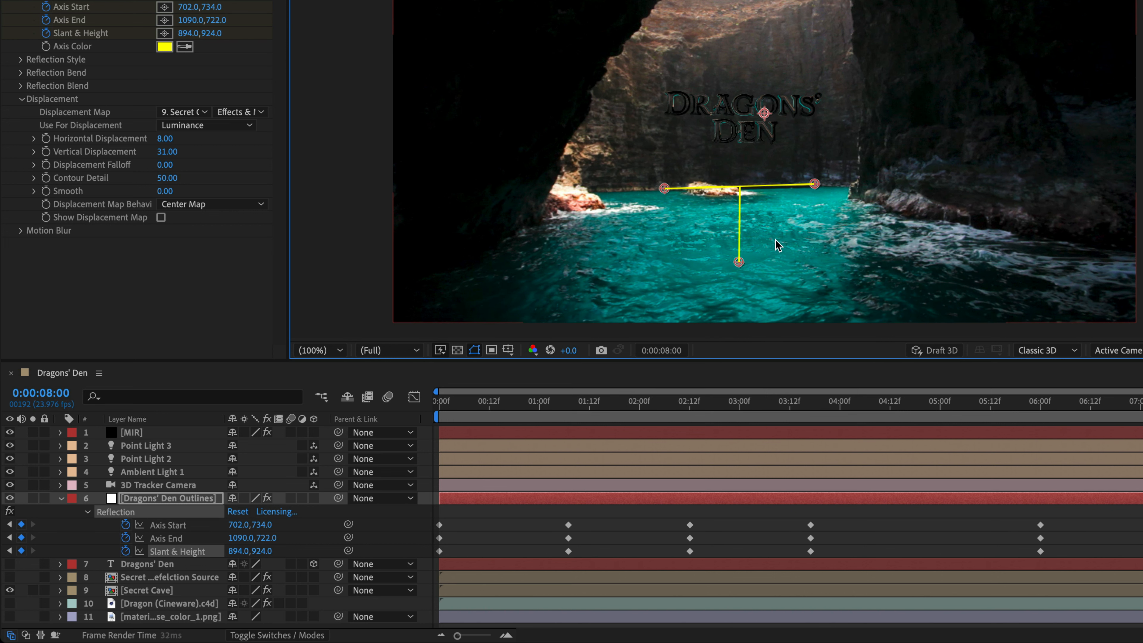
left_click_drag(814, 183, 813, 187)
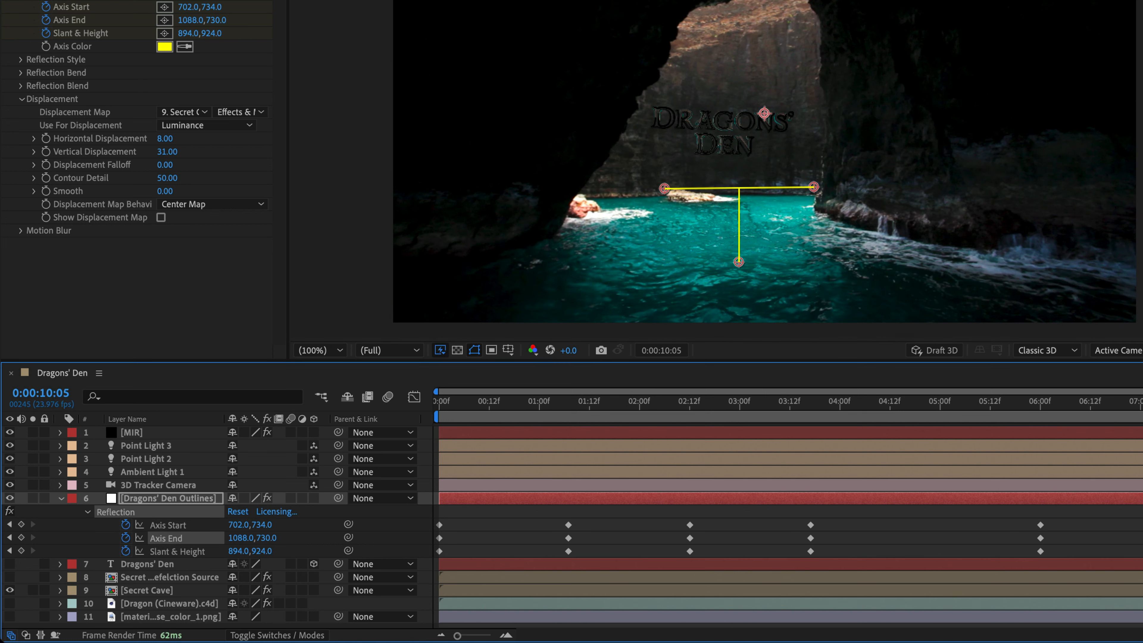
Step: At 0:00:10:05, keyframe the reflection plane with Axis Start about 694,754, Axis End about 1026,748 and Slant & Height about 858,902
left_click_drag(813, 187, 790, 193)
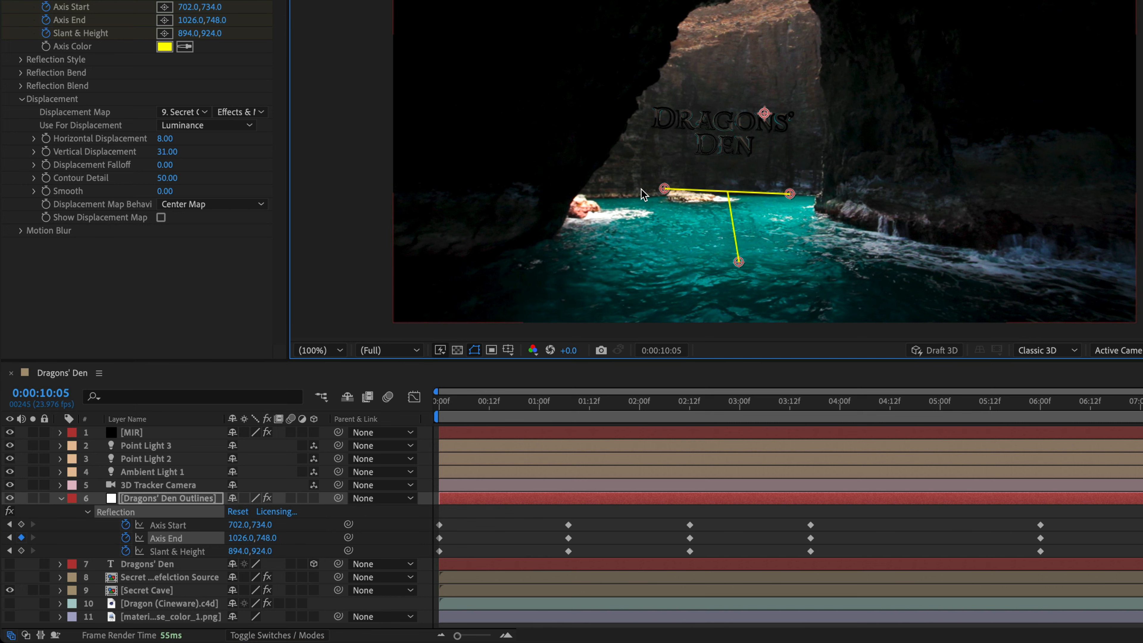
left_click_drag(664, 188, 661, 195)
left_click_drag(738, 261, 724, 253)
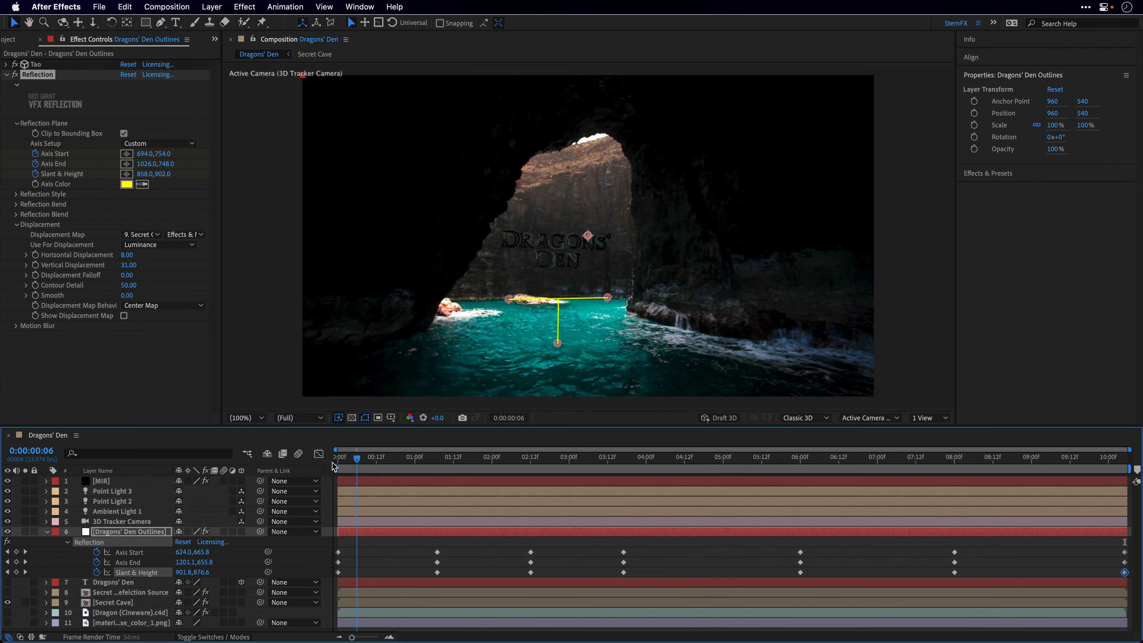
Step: Return to the first frame and copy the keyframed Reflection effect of the Dragons' Den Outlines layer
key("Home")
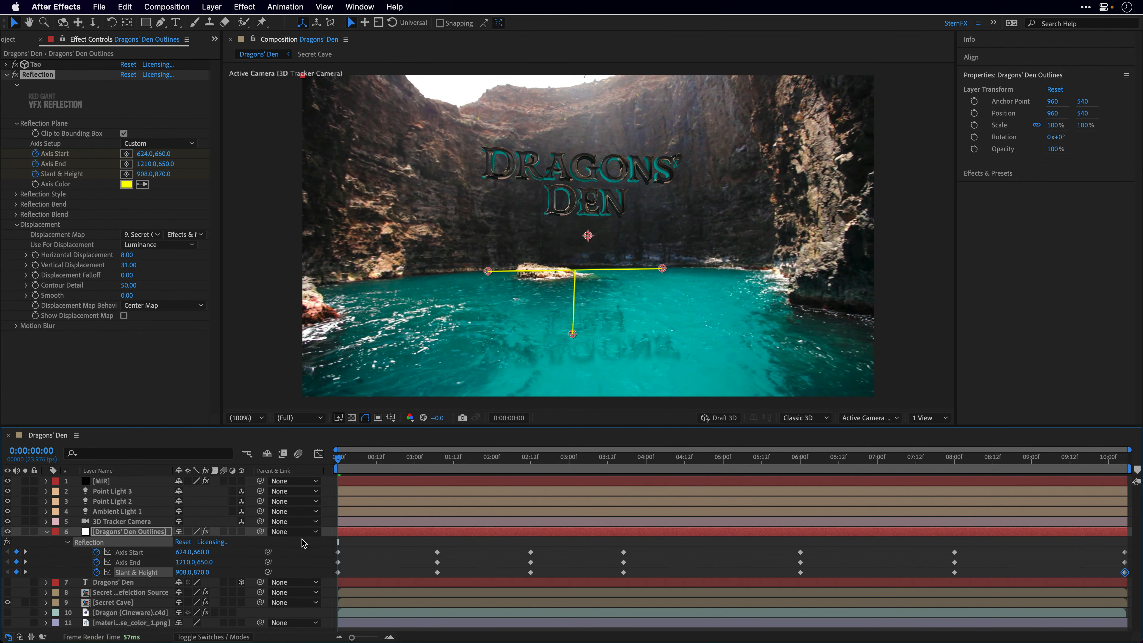
left_click(364, 560)
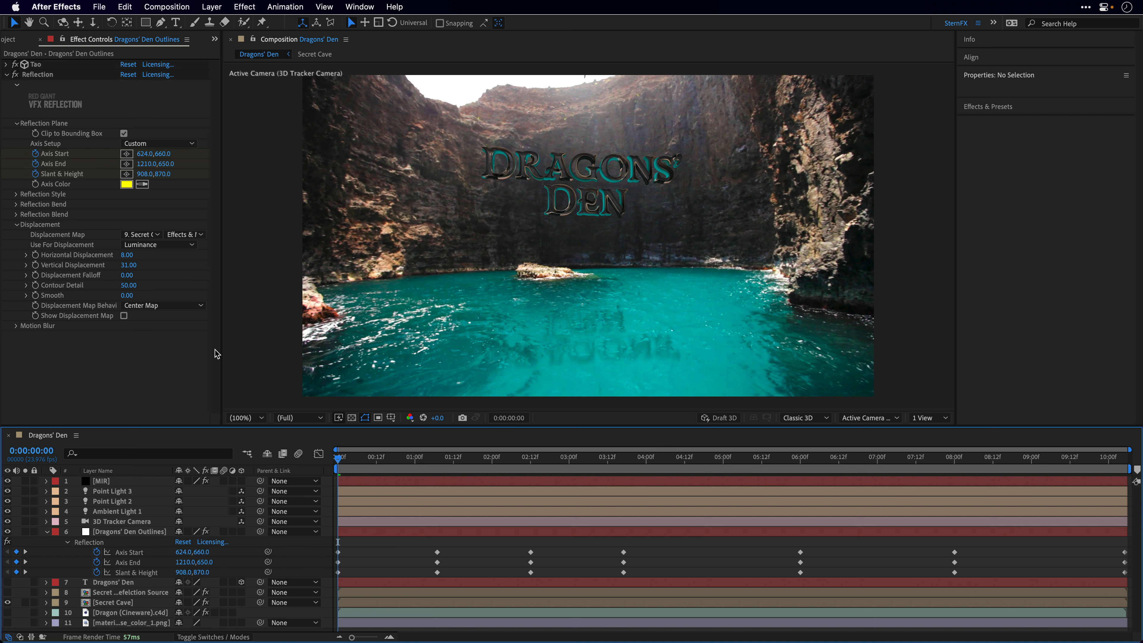
left_click(37, 75)
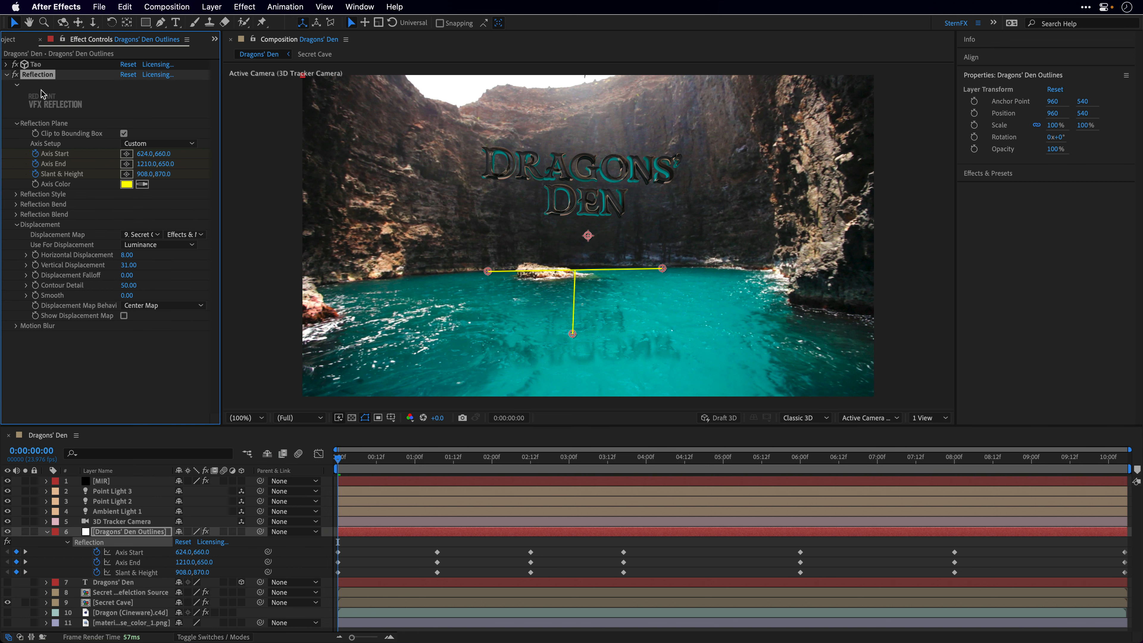
left_click(125, 6)
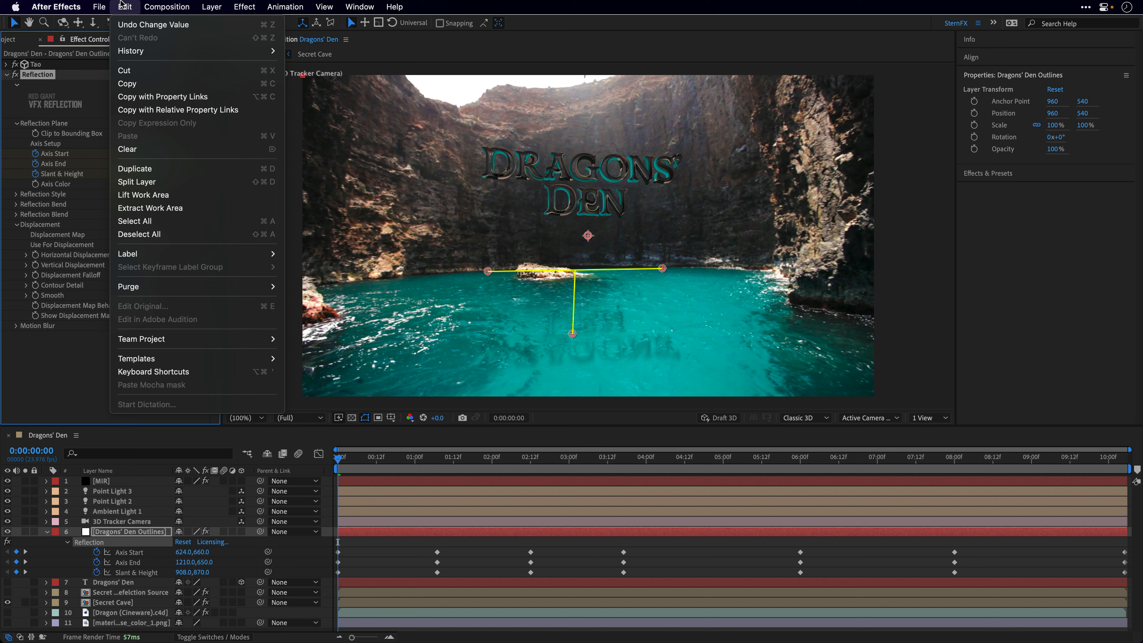
left_click(132, 75)
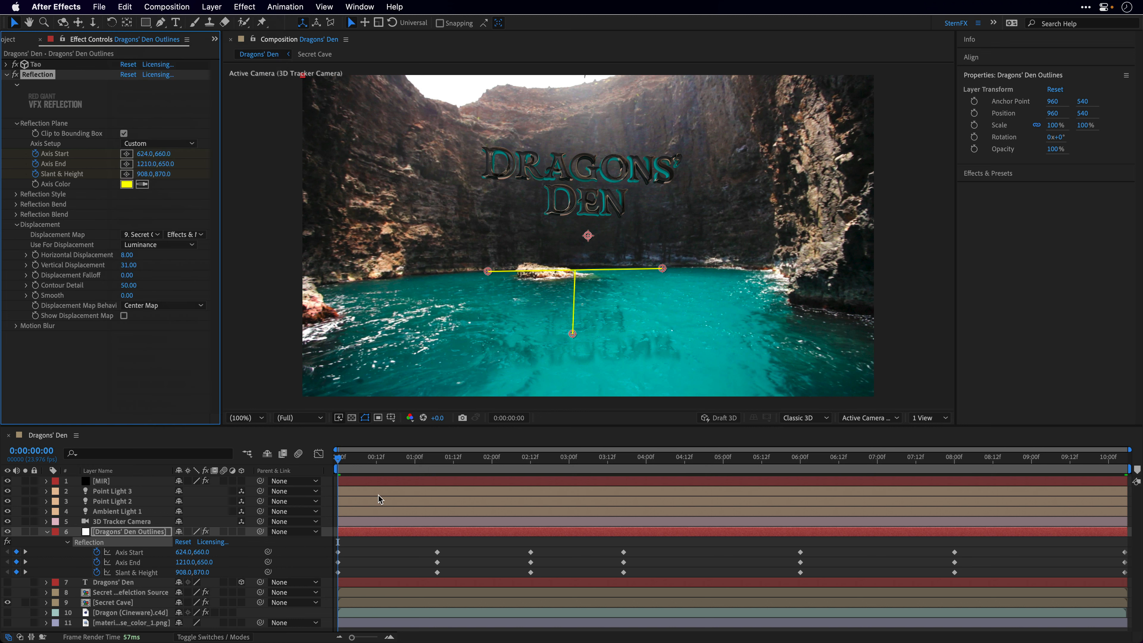
Step: Paste the Reflection effect onto the MIR layer at the first frame and scrub through the shot to check the reflection
left_click(46, 532)
left_click(96, 481)
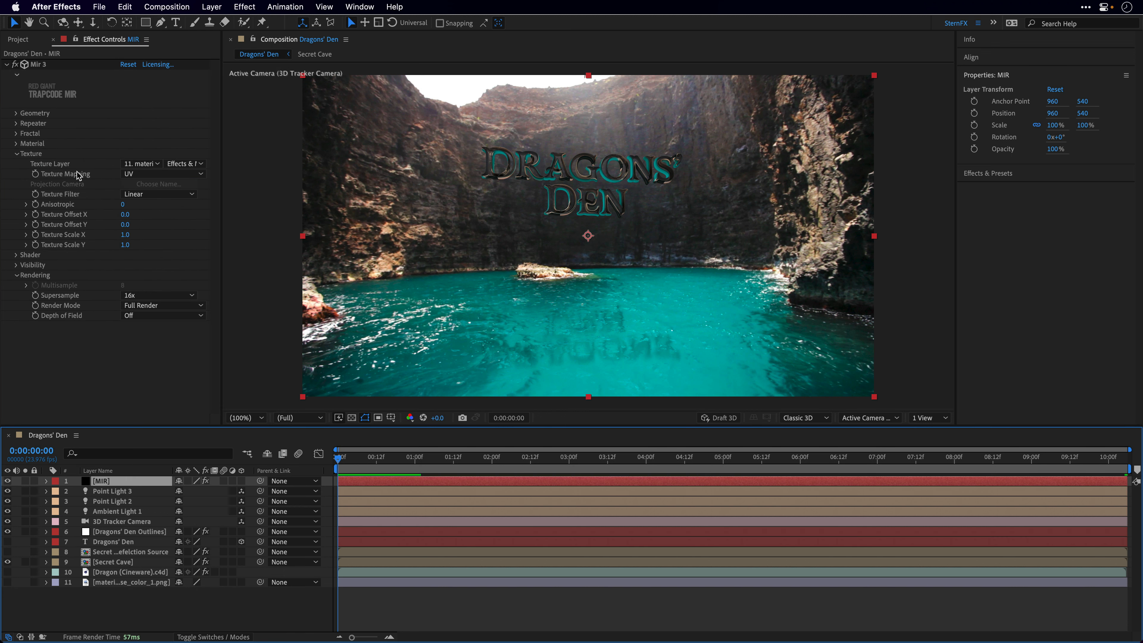
left_click(7, 65)
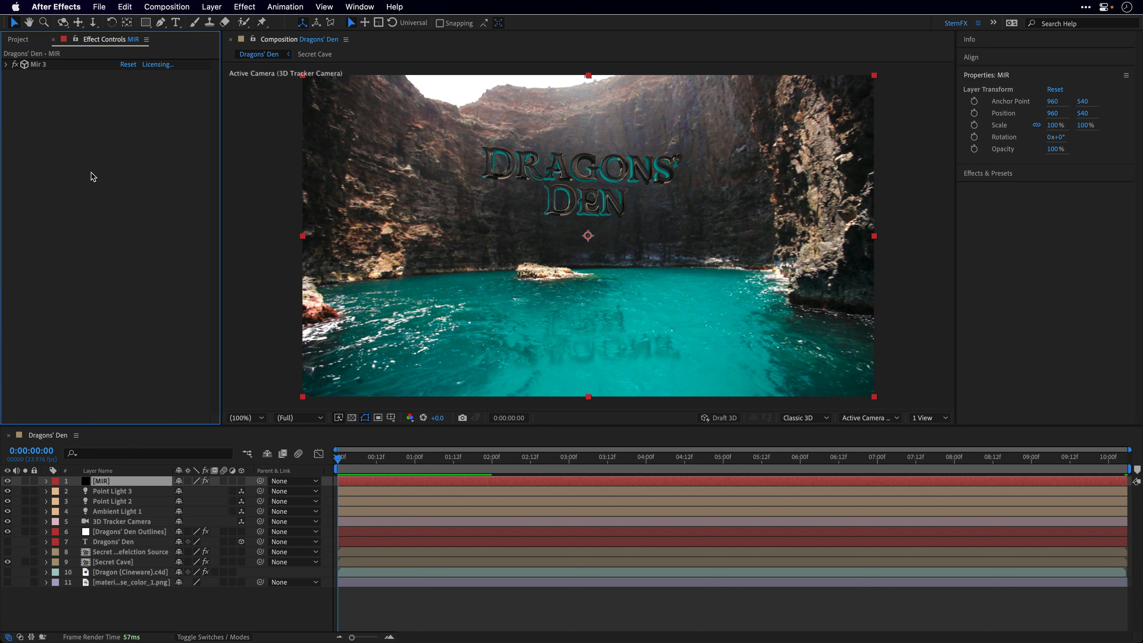
key("super+v")
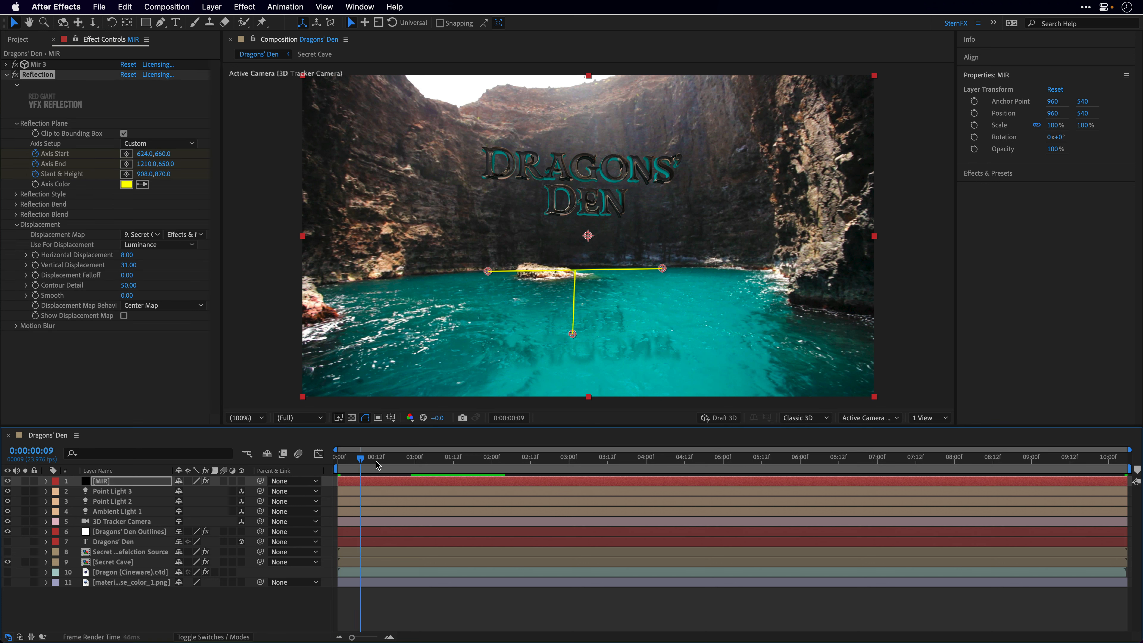
left_click_drag(349, 469, 266, 487)
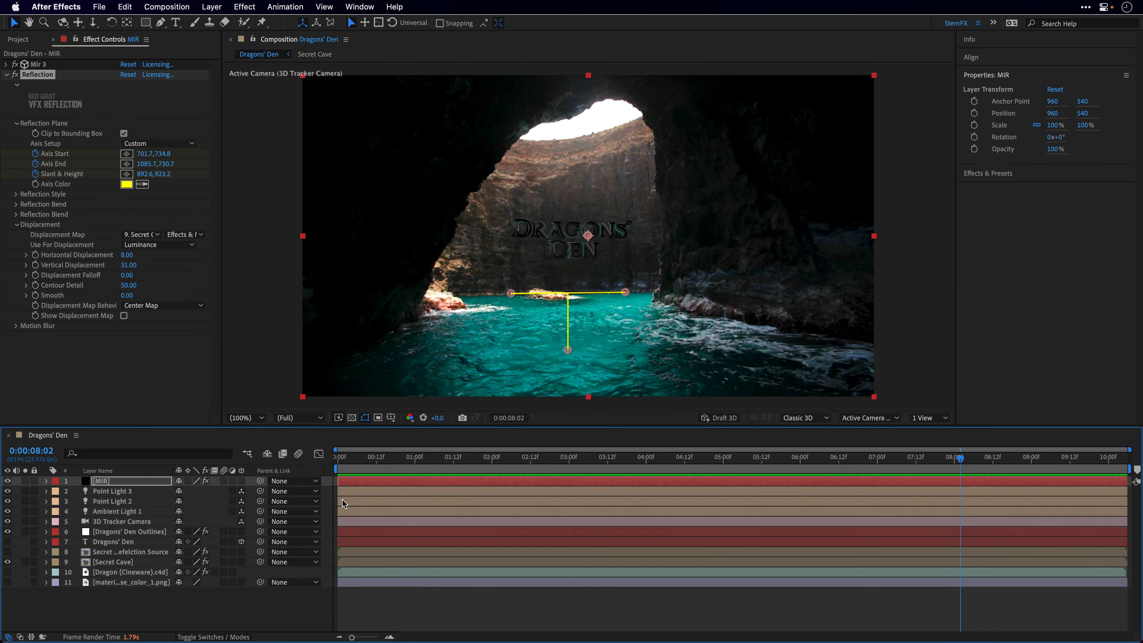
key("Home")
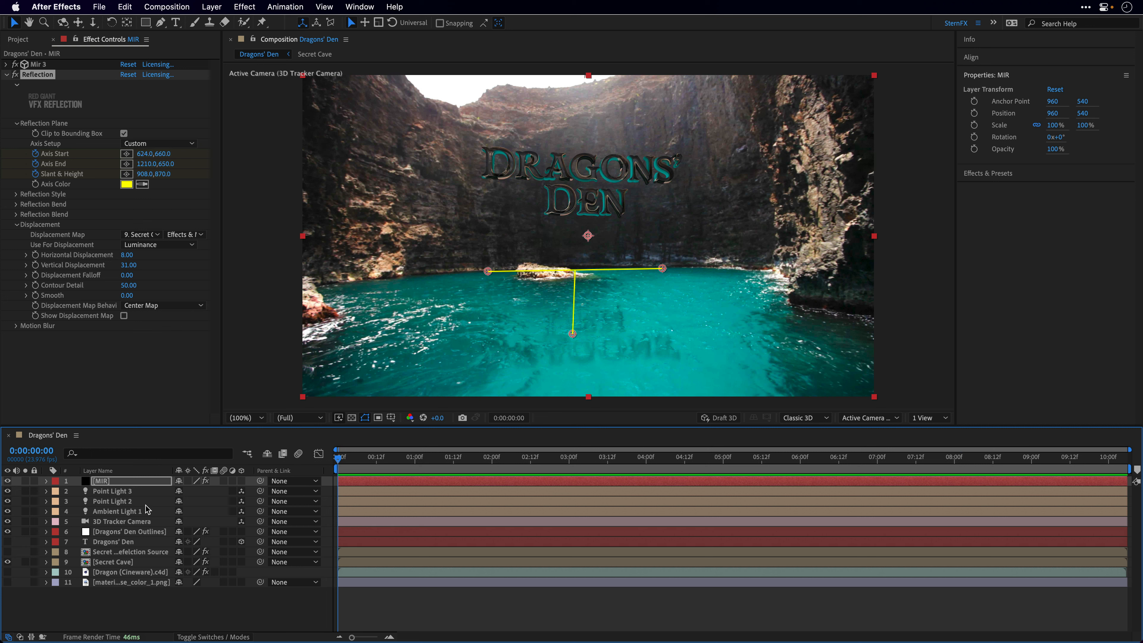